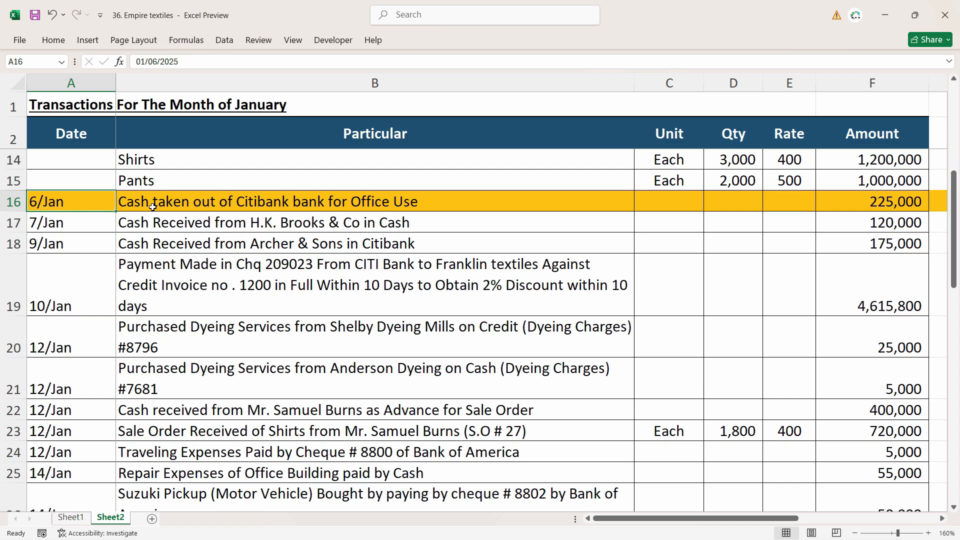
# - Select the 6/Jan Citibank withdrawal in the transaction sheet, and start a new journal entry in Odoo Accounting
pyautogui.click(153, 207)
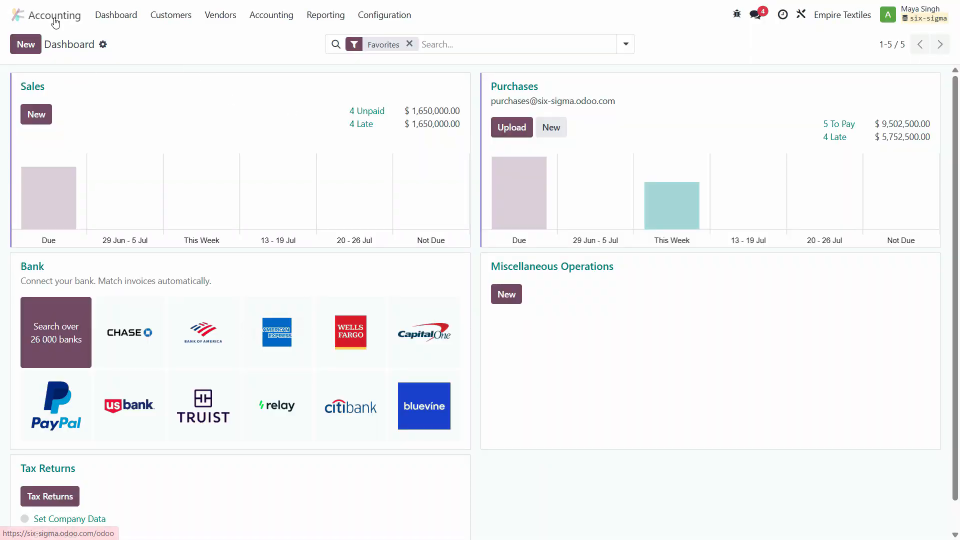
pyautogui.click(281, 16)
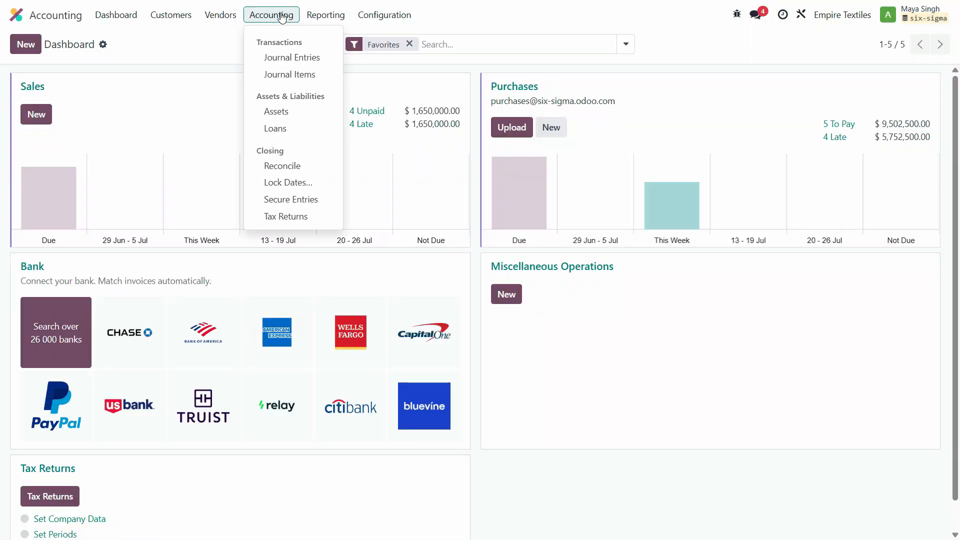
pyautogui.click(281, 58)
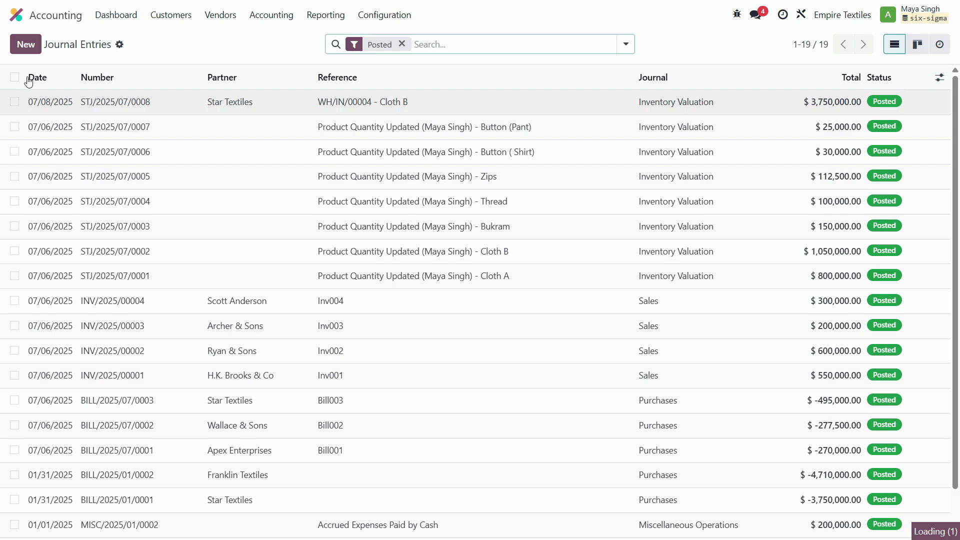
pyautogui.click(30, 50)
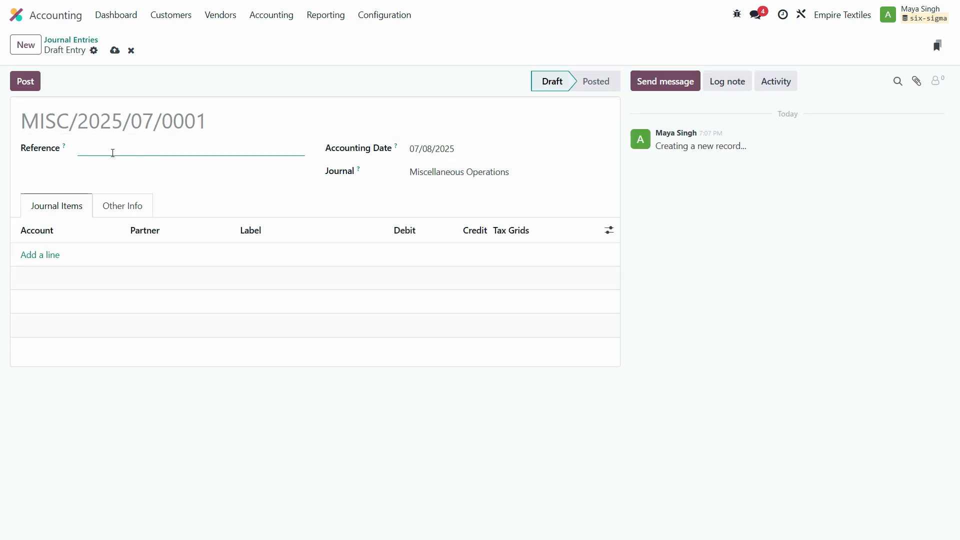
# - Set the entry's reference to "Cash taken out of Citibank bank for Office Use" from the Excel sheet and its accounting date to 01/06/2025
pyautogui.hotkey('alt', 'Tab')
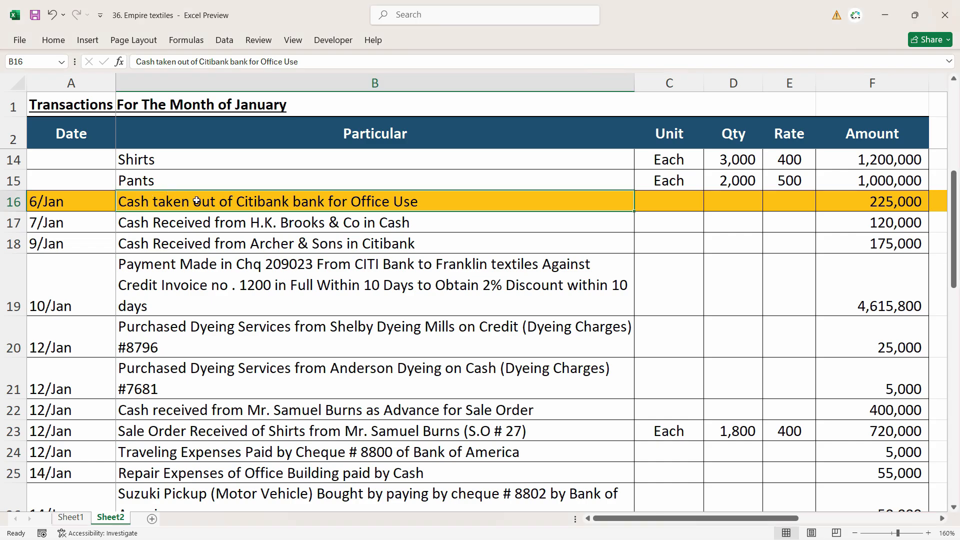
pyautogui.hotkey('alt', 'Tab')
pyautogui.click(114, 153)
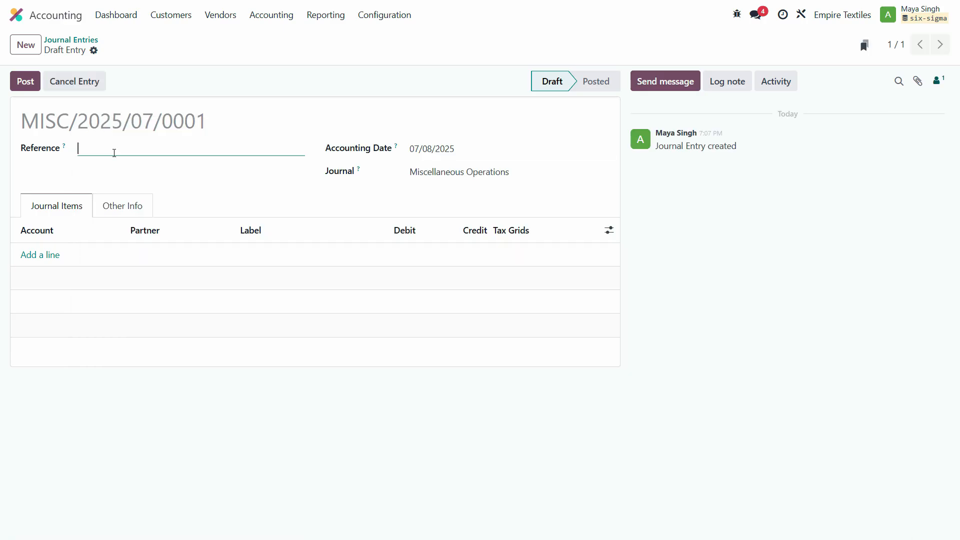
pyautogui.hotkey('alt', 'Tab')
pyautogui.hotkey('alt', 'Tab')
pyautogui.click(147, 153)
pyautogui.write('Cash taken out of Citibank bank for Office Use')
pyautogui.click(439, 154)
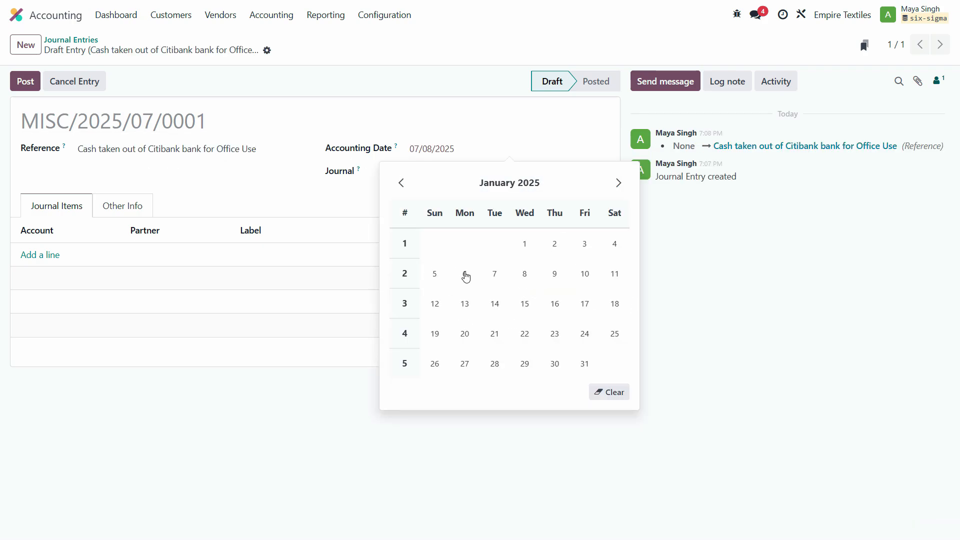
pyautogui.click(466, 275)
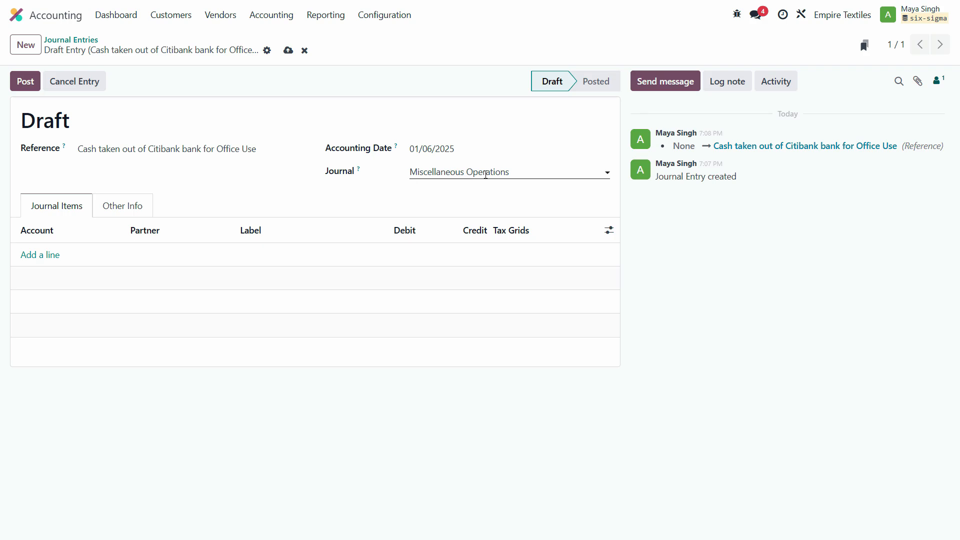
# - Add a journal item line with the account 101399 Cash
pyautogui.click(43, 255)
pyautogui.click(71, 258)
pyautogui.hotkey('alt', 'Tab')
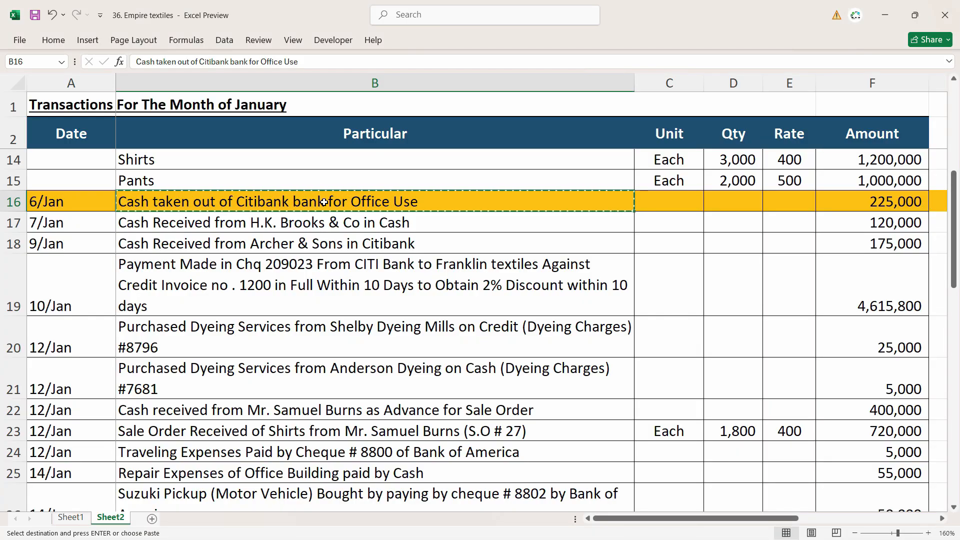
pyautogui.hotkey('alt', 'Tab')
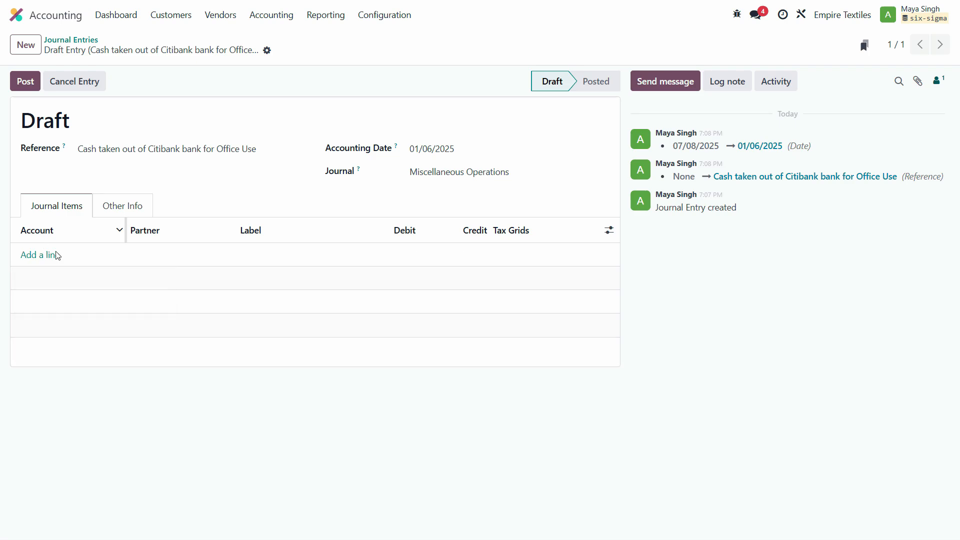
pyautogui.click(59, 258)
pyautogui.write('cas')
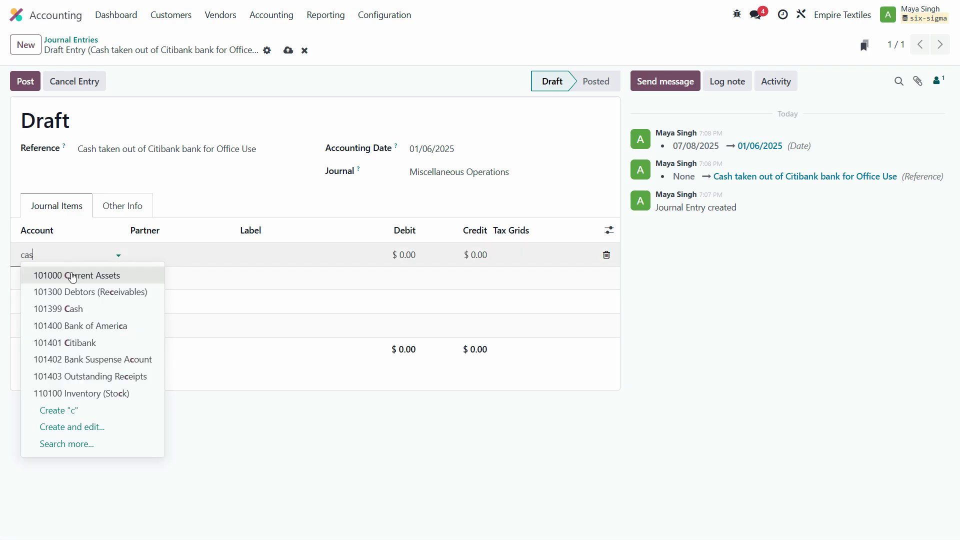
pyautogui.click(75, 283)
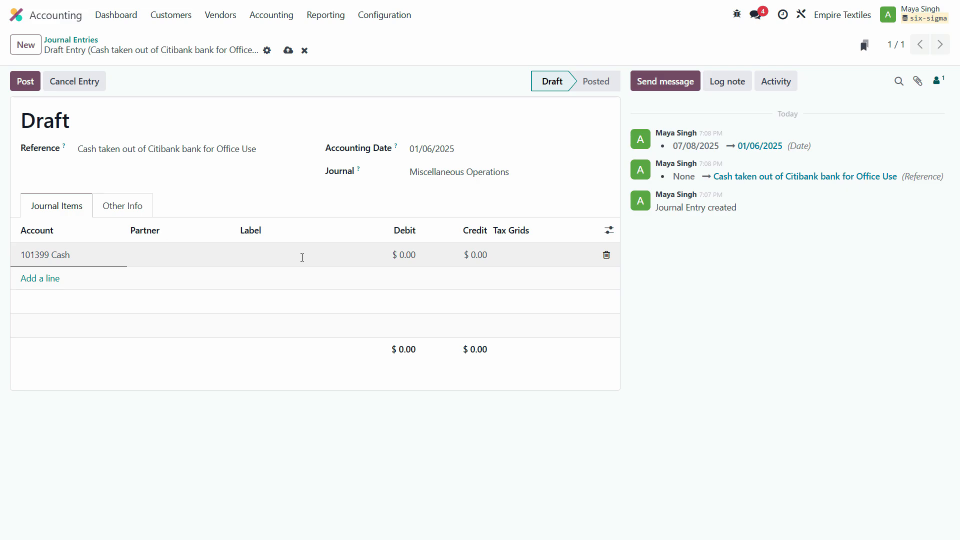
# - Label the Cash line "Cash taken out of Citibank bank for Office Use" and set its debit to 225,000
pyautogui.click(342, 262)
pyautogui.write('Cash taken out of Citibank bank for Office Use')
pyautogui.press('BackSpace')
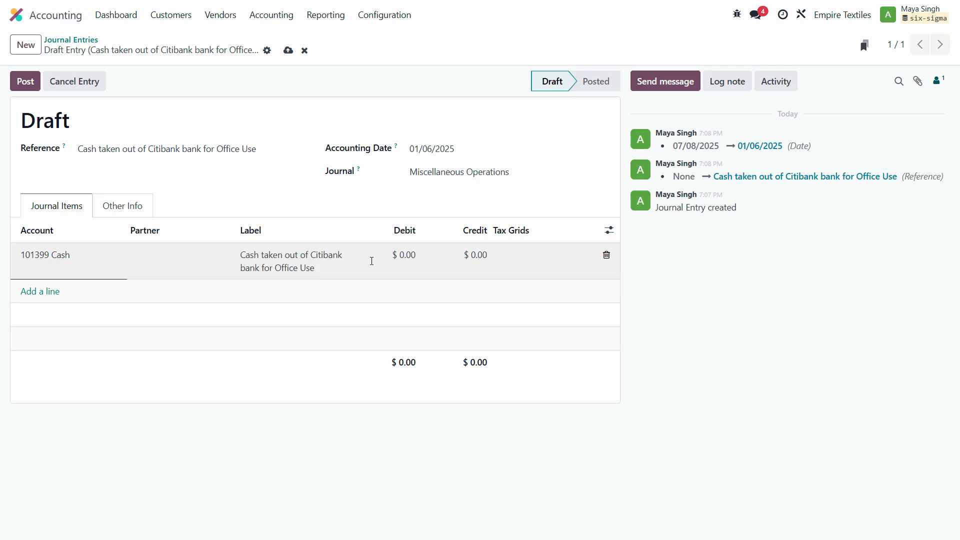
pyautogui.press('Tab')
pyautogui.write('225,000')
# - Add a 101401 Citibank line with the same label and a credit of 225,000, and post the journal entry
pyautogui.click(55, 291)
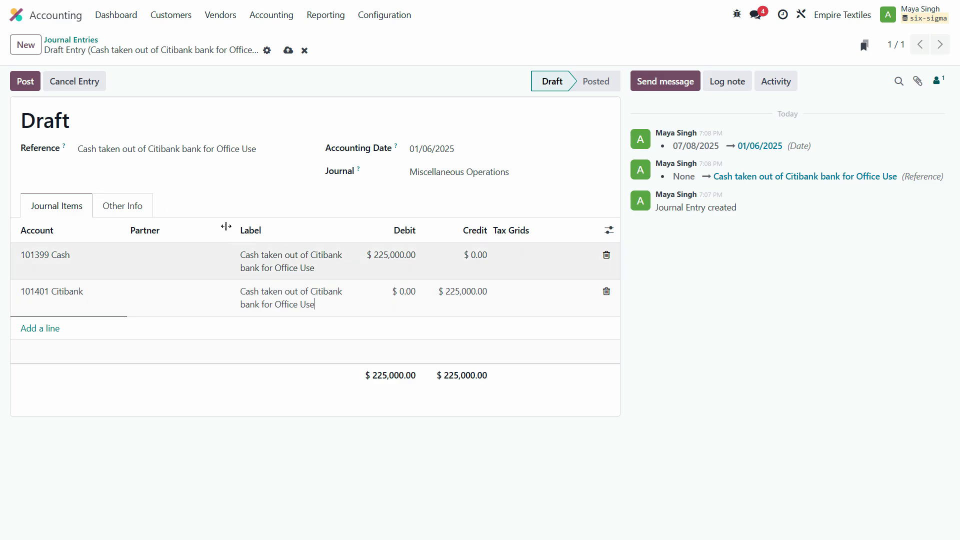
pyautogui.click(25, 81)
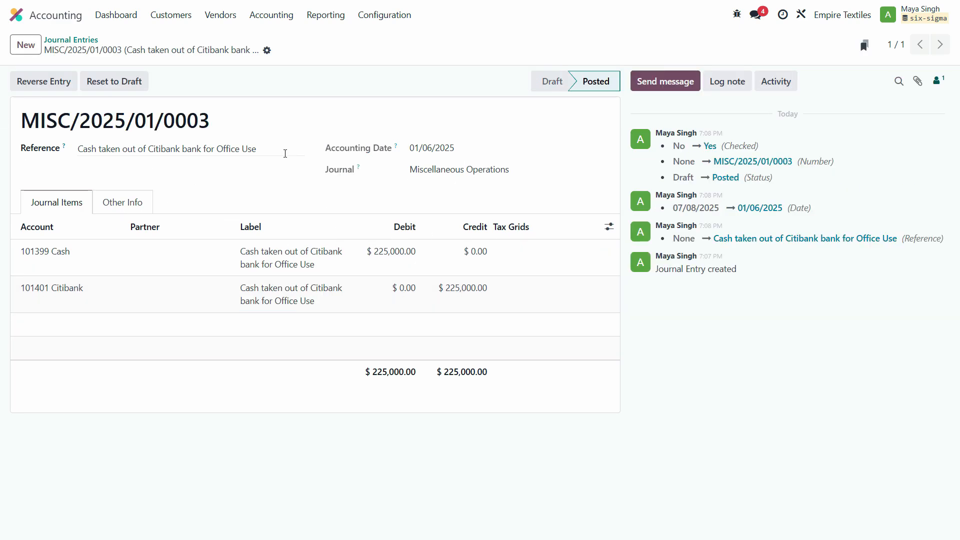
# - Switch to the Excel sheet and review the dates, particulars and amounts of the two highlighted cash receipts in rows 17 and 18
pyautogui.hotkey('alt', 'Tab')
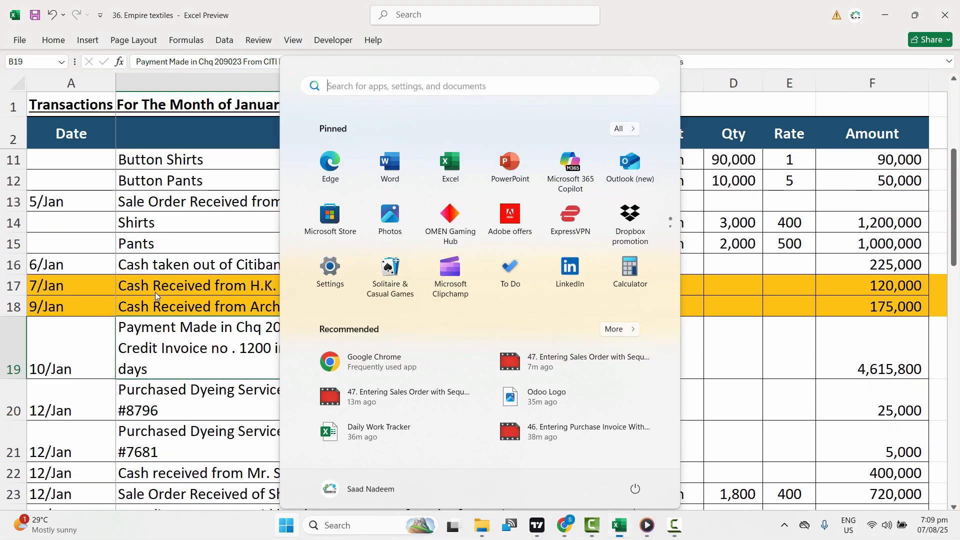
pyautogui.press('Escape')
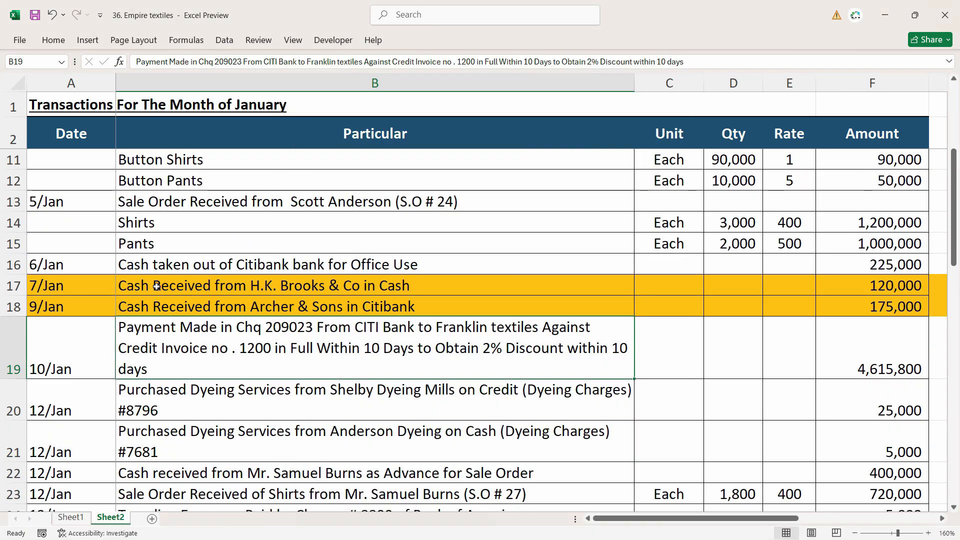
pyautogui.click(175, 293)
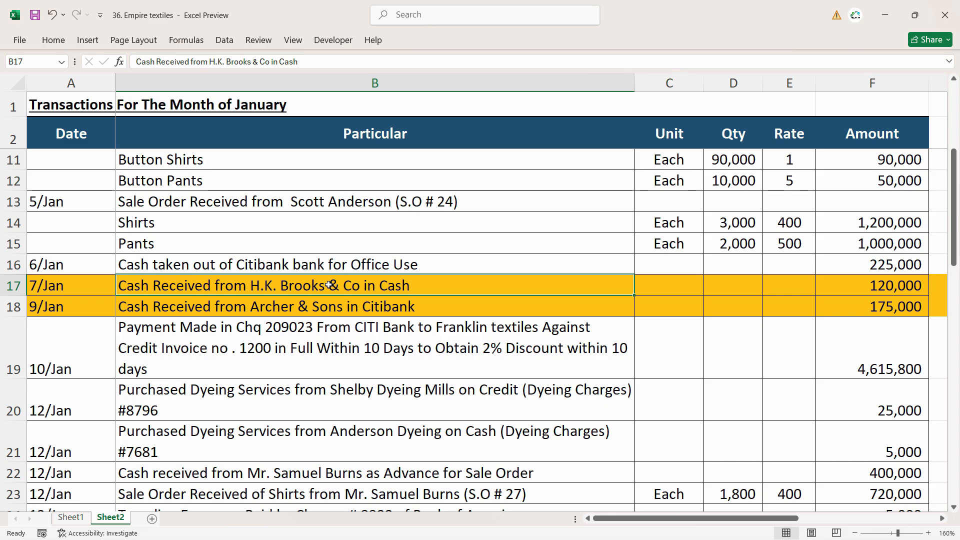
pyautogui.click(45, 291)
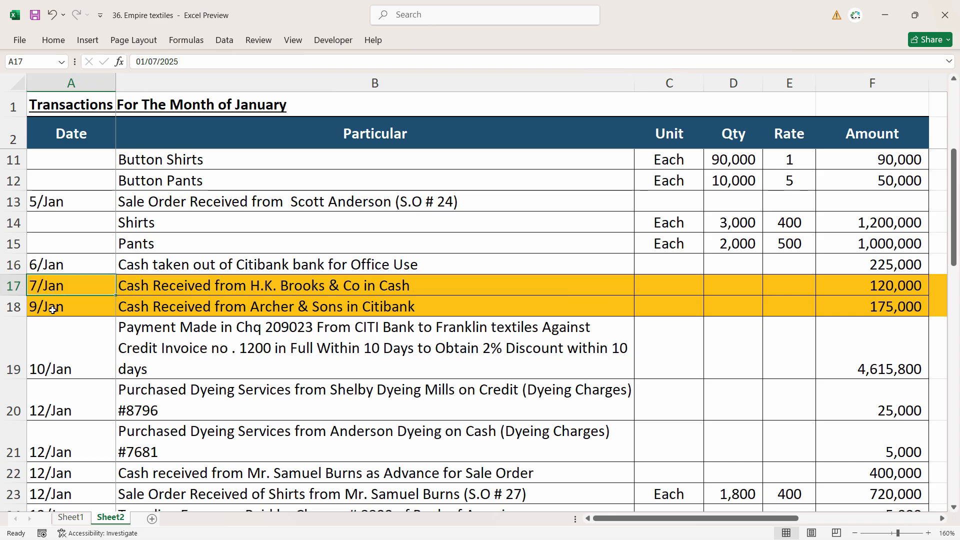
pyautogui.click(52, 310)
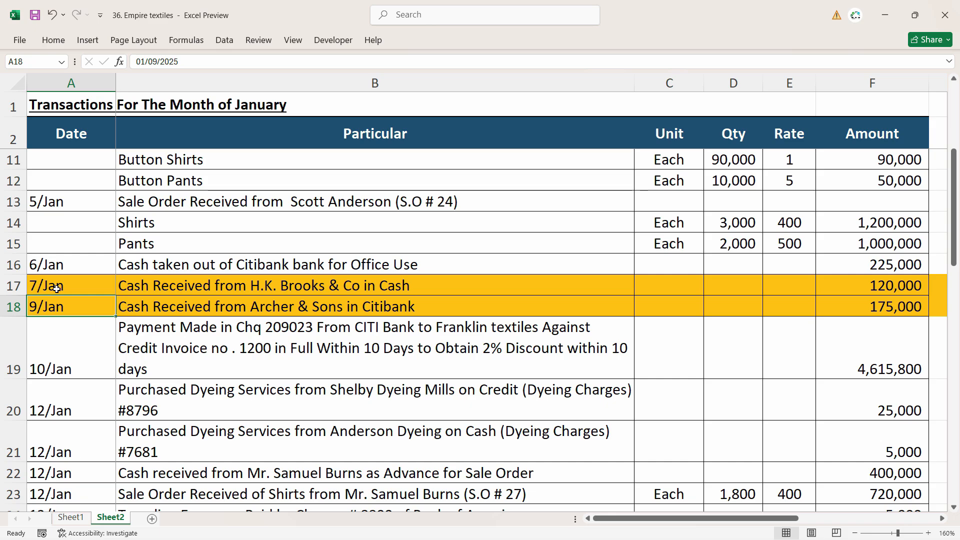
pyautogui.click(175, 288)
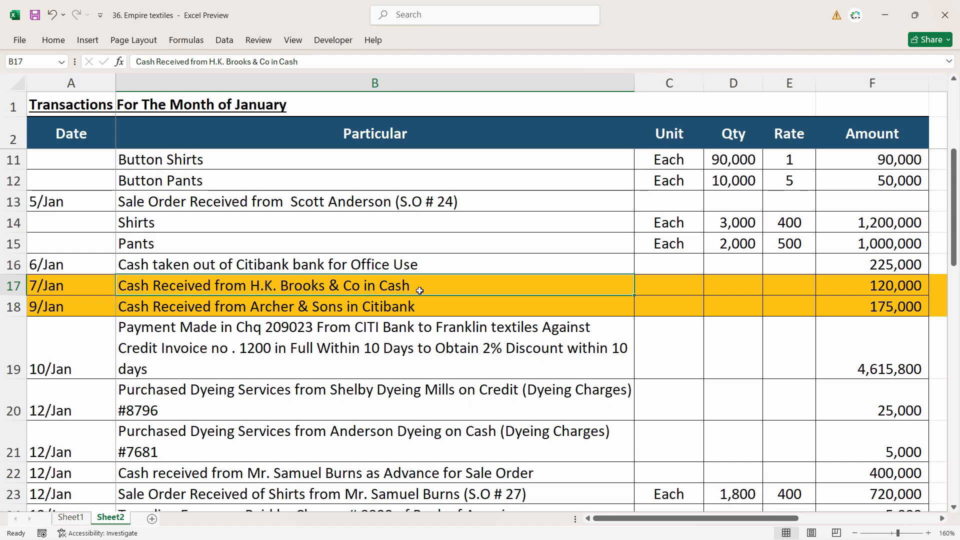
pyautogui.click(299, 314)
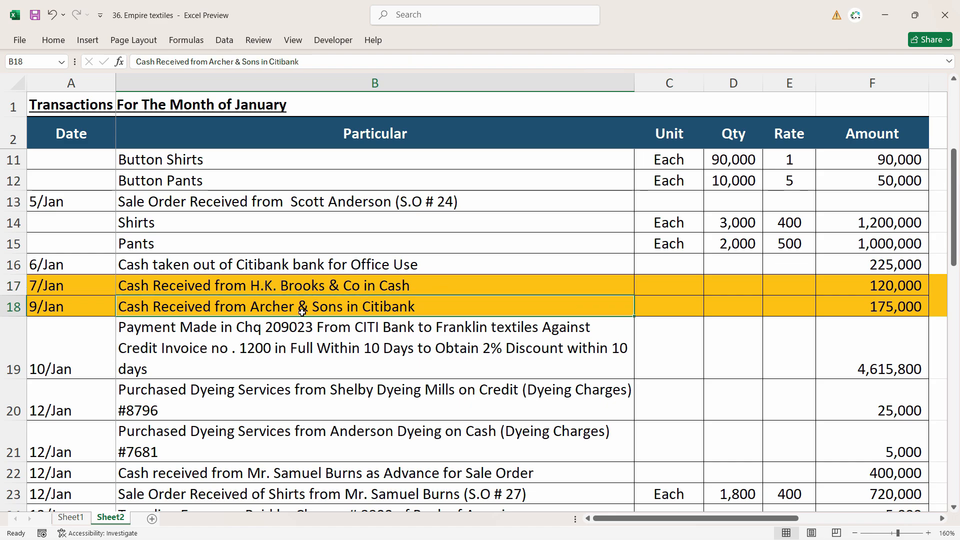
pyautogui.click(878, 308)
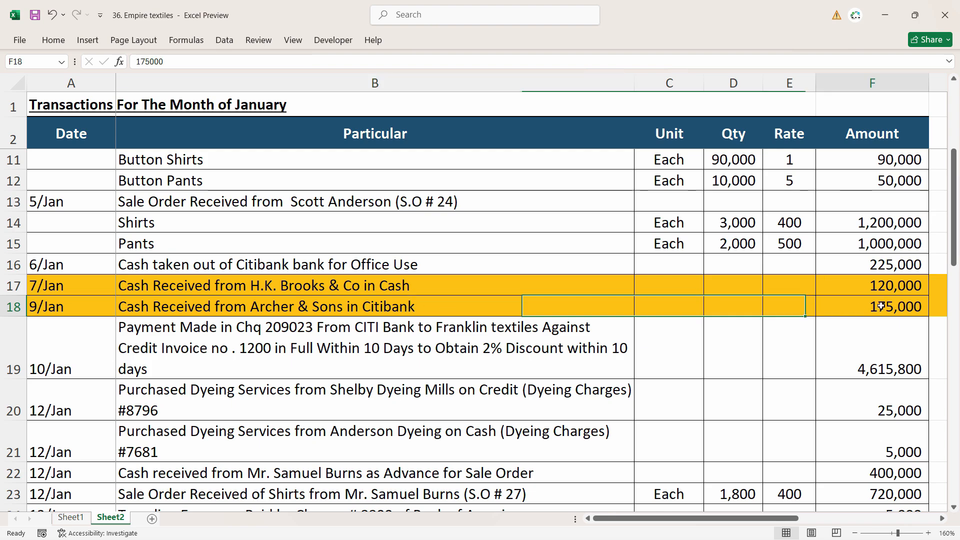
pyautogui.click(857, 281)
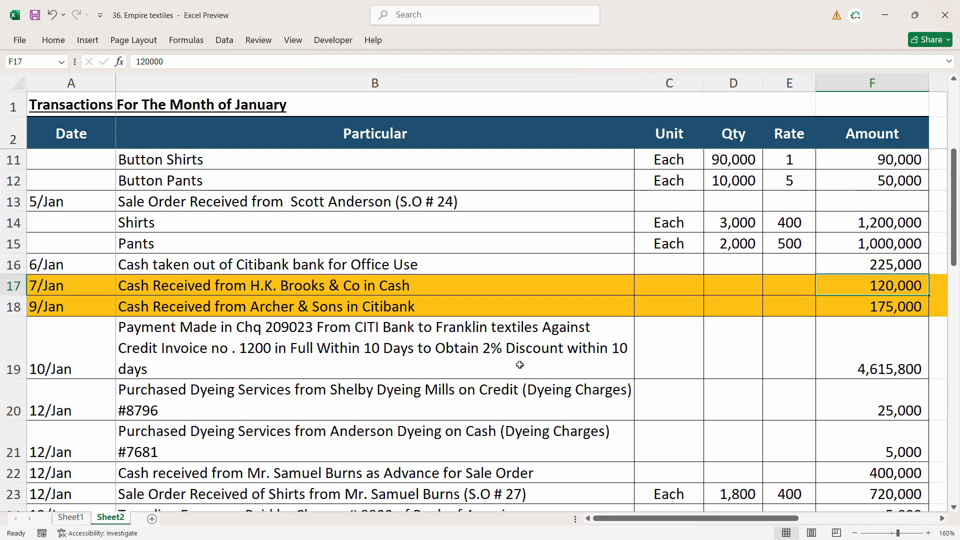
# - Switch to Odoo and open the H.K. Brooks & Co customer invoice, checking its receipt against the Excel sheet
pyautogui.hotkey('alt', 'Tab')
pyautogui.click(171, 15)
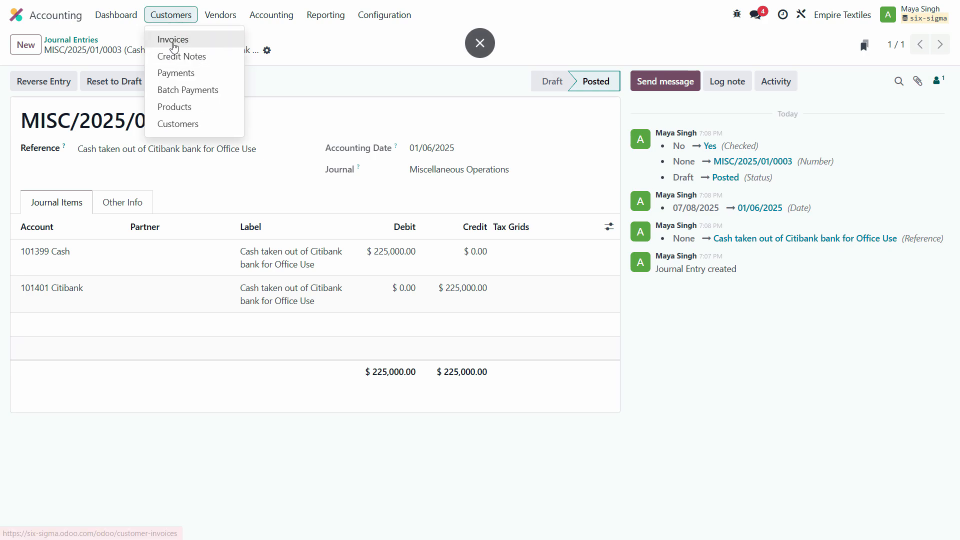
pyautogui.click(173, 43)
pyautogui.hotkey('alt', 'Tab')
pyautogui.hotkey('alt', 'Tab')
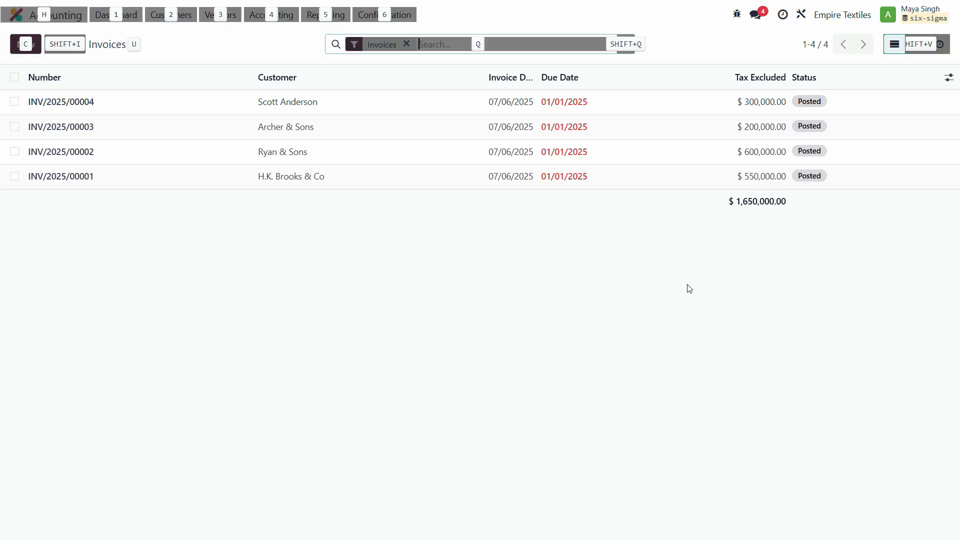
pyautogui.hotkey('alt', 'Tab')
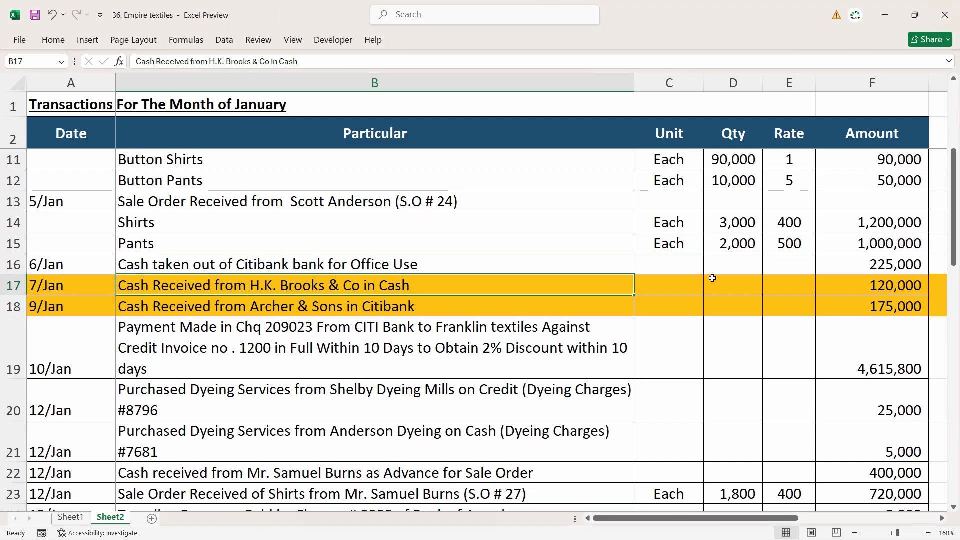
pyautogui.click(883, 281)
pyautogui.hotkey('alt', 'Tab')
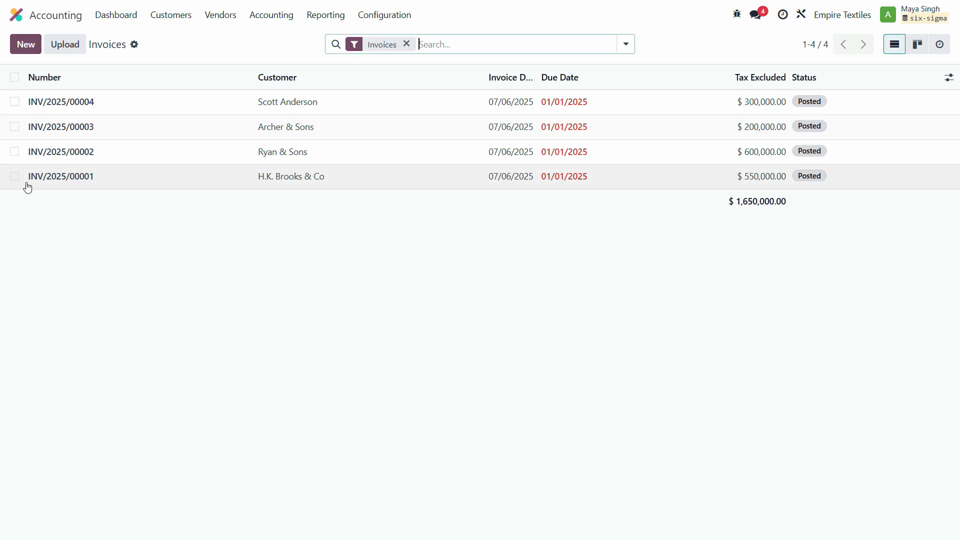
pyautogui.click(66, 181)
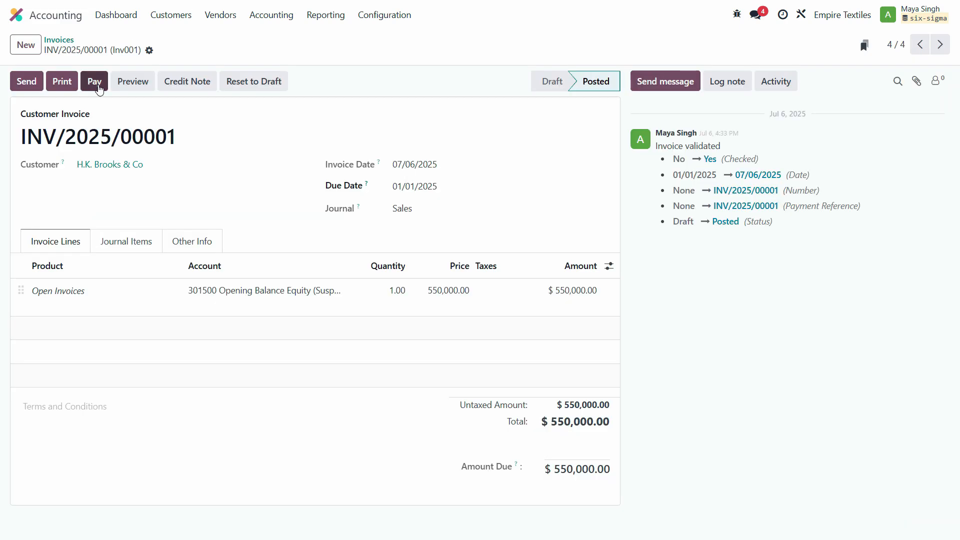
# - Check which journals are available for paying the invoice, and close the payment form without creating a payment
pyautogui.click(95, 82)
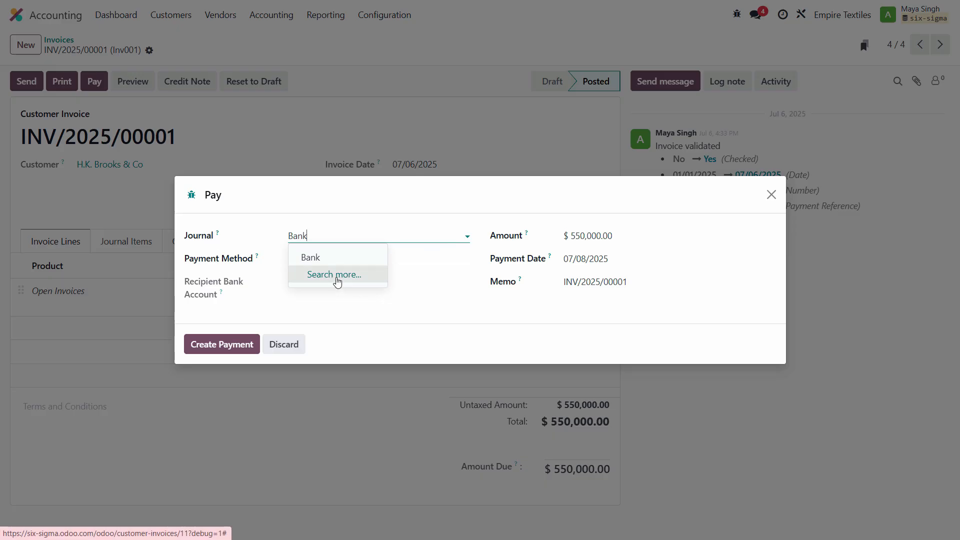
pyautogui.click(336, 275)
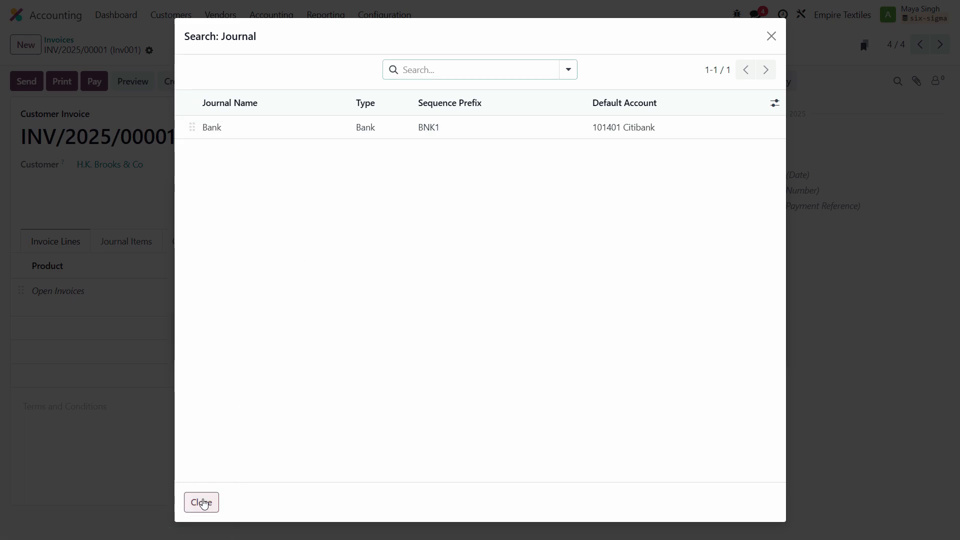
pyautogui.click(202, 503)
pyautogui.click(771, 195)
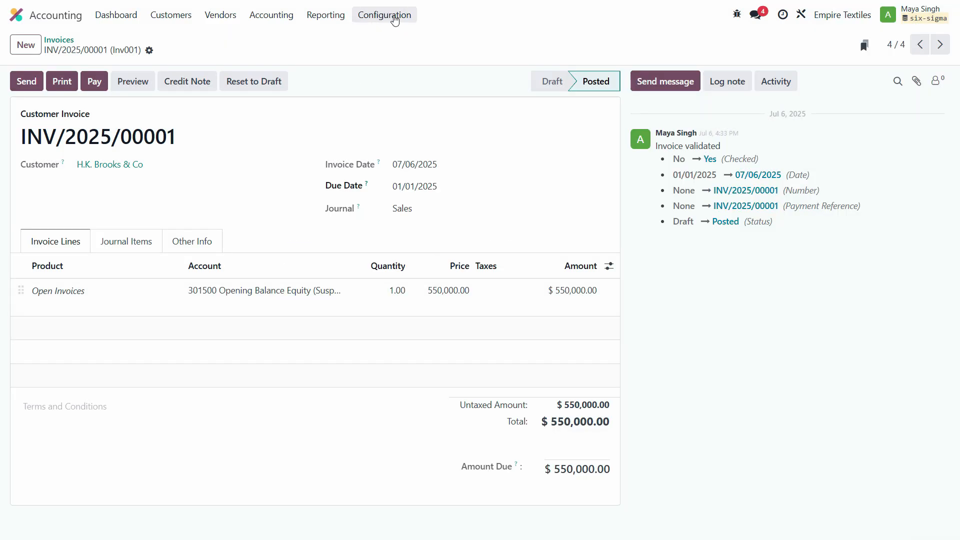
# - Open the list of accounting journals in the configuration
pyautogui.click(394, 18)
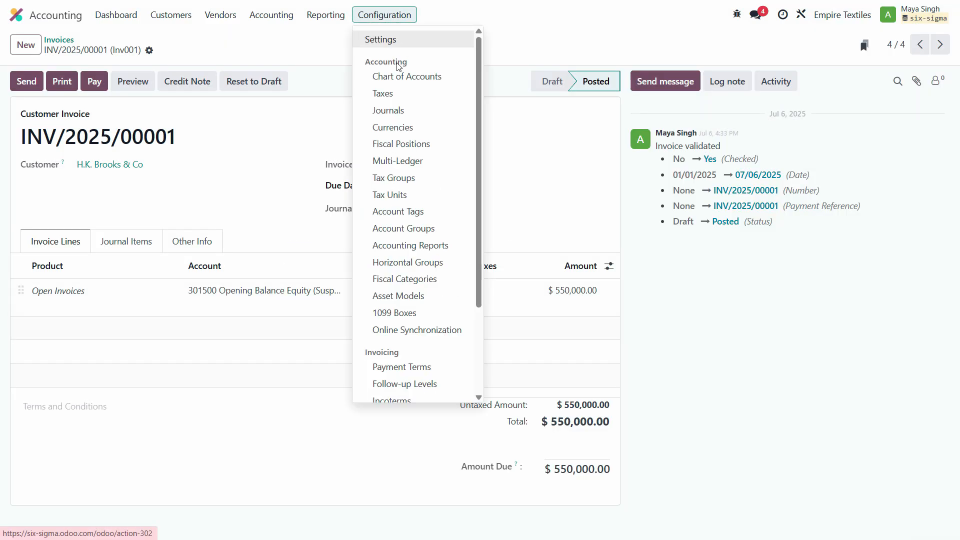
pyautogui.click(399, 42)
pyautogui.click(390, 16)
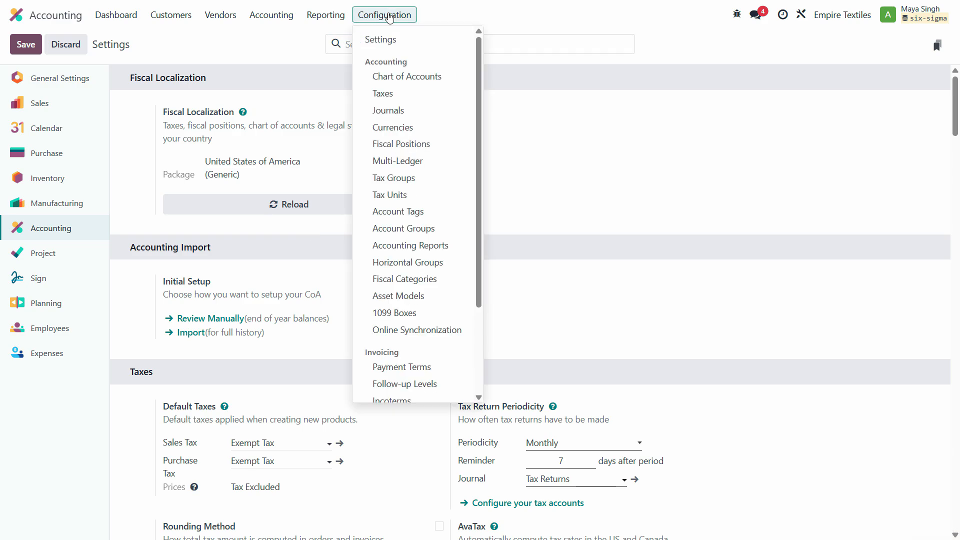
pyautogui.click(404, 115)
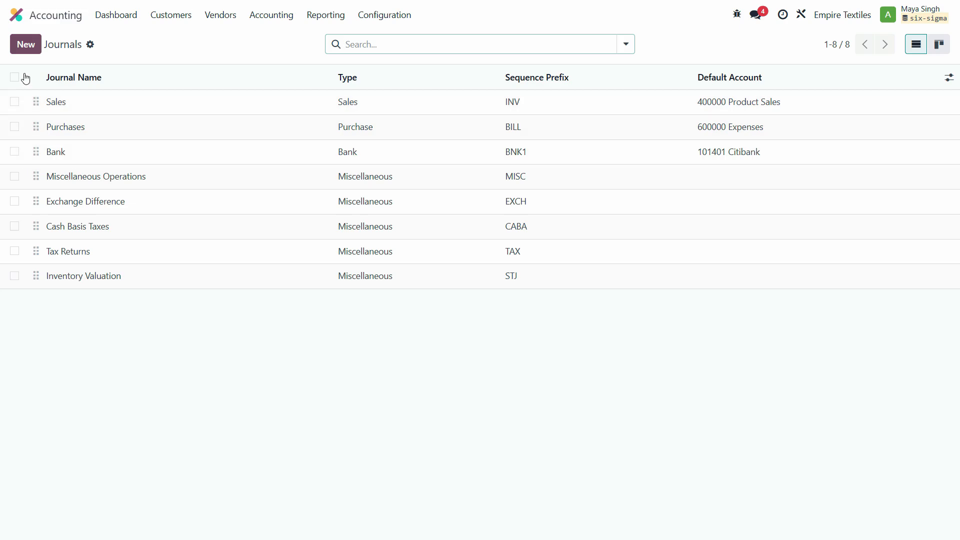
# - Create a new journal named Cash with type Cash and 101399 Cash as its cash account
pyautogui.hotkey('alt', 'c')
pyautogui.write('Cash')
pyautogui.click(150, 136)
pyautogui.click(163, 187)
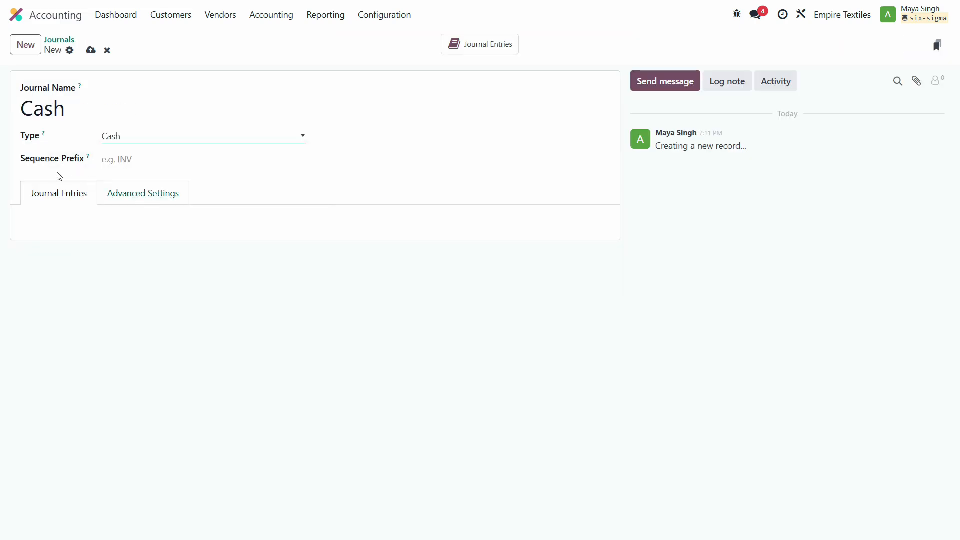
pyautogui.click(184, 223)
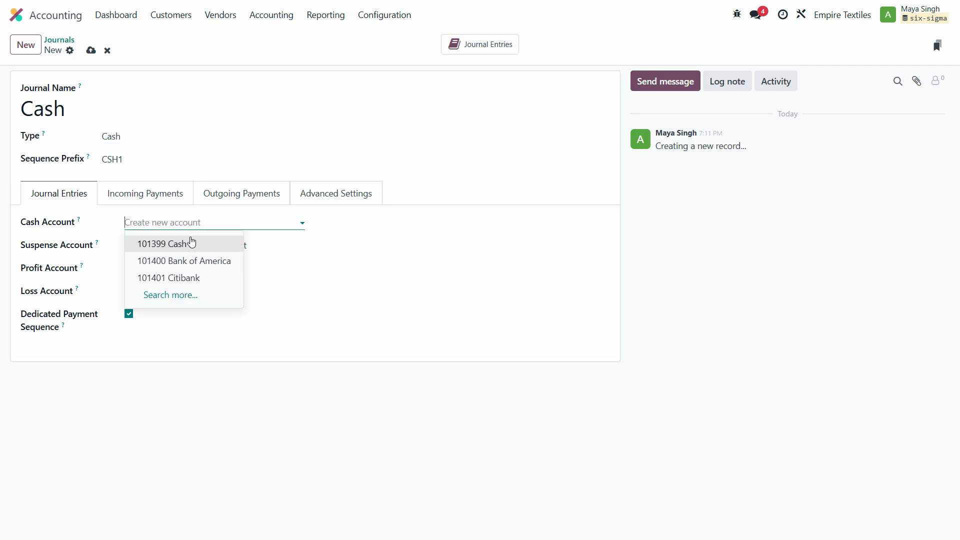
pyautogui.click(193, 243)
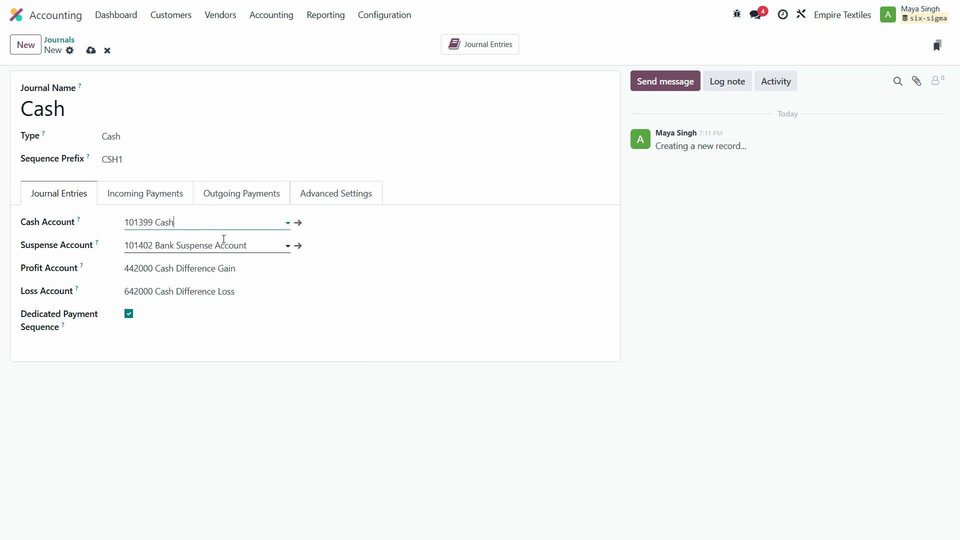
# - Check the new journal's incoming payment, outgoing payment and advanced settings, and save the journal
pyautogui.click(155, 200)
pyautogui.click(229, 198)
pyautogui.click(311, 198)
pyautogui.click(91, 50)
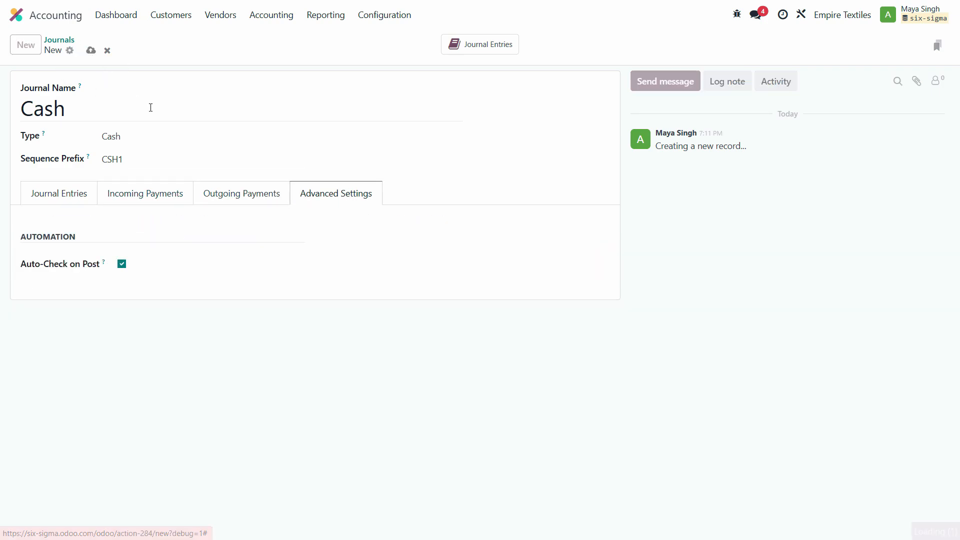
# - Start a payment on the H.K. Brooks & Co customer invoice INV/2025/00001 and set its journal to Cash
pyautogui.click(164, 19)
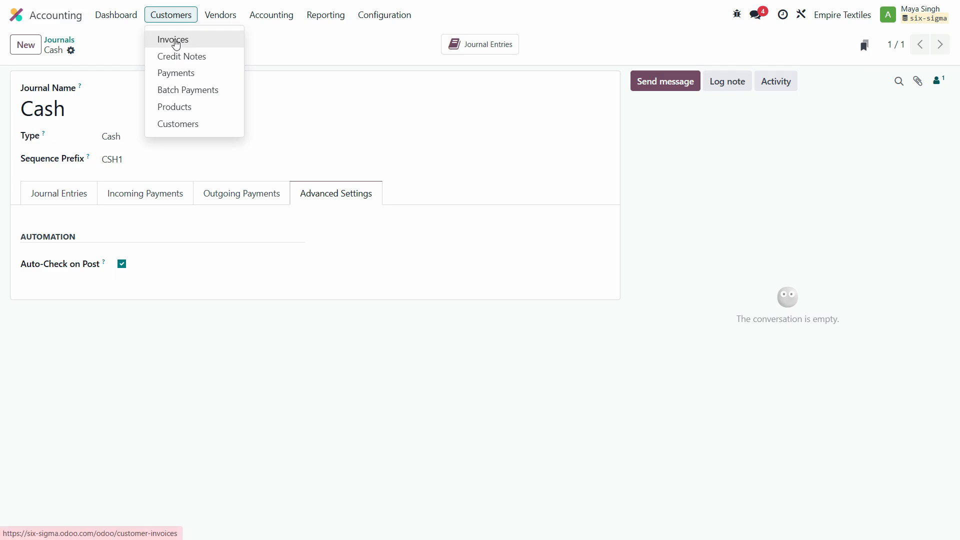
pyautogui.click(174, 40)
pyautogui.click(169, 17)
pyautogui.click(175, 38)
pyautogui.click(14, 176)
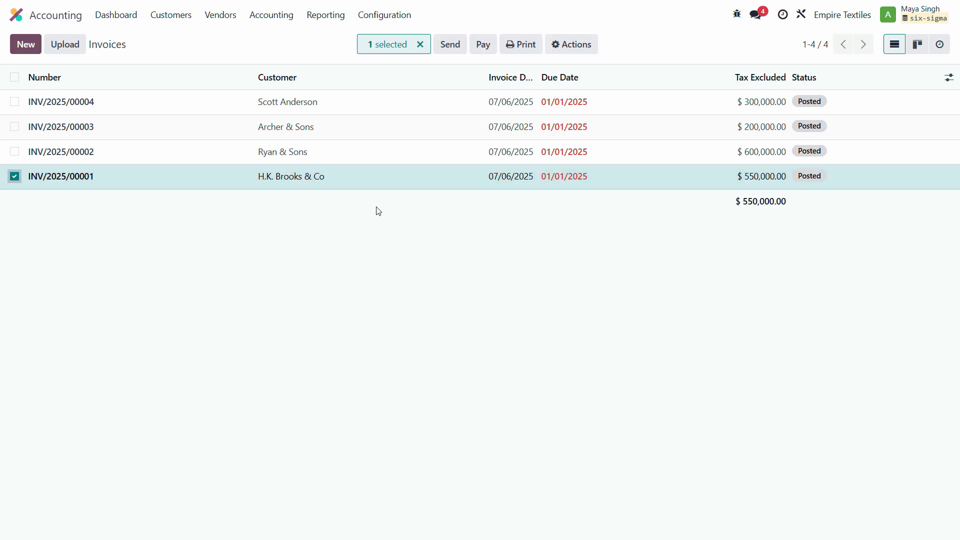
pyautogui.click(171, 14)
pyautogui.click(185, 40)
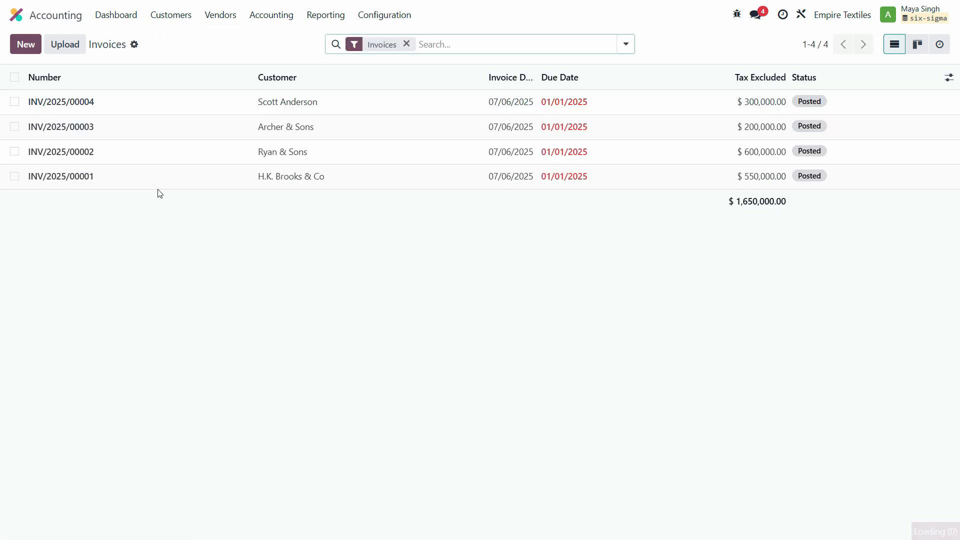
pyautogui.click(15, 176)
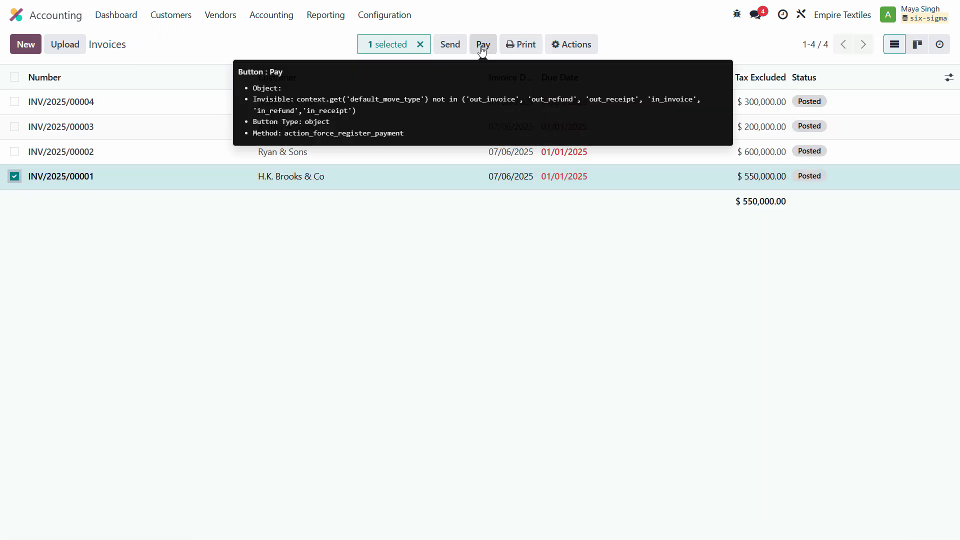
pyautogui.click(483, 45)
pyautogui.click(339, 234)
pyautogui.click(315, 277)
pyautogui.click(330, 264)
# - Look up the H.K. Brooks & Co receipt in the Excel sheet and set the payment amount in Odoo to 120,000
pyautogui.click(611, 243)
pyautogui.hotkey('alt', 'Tab')
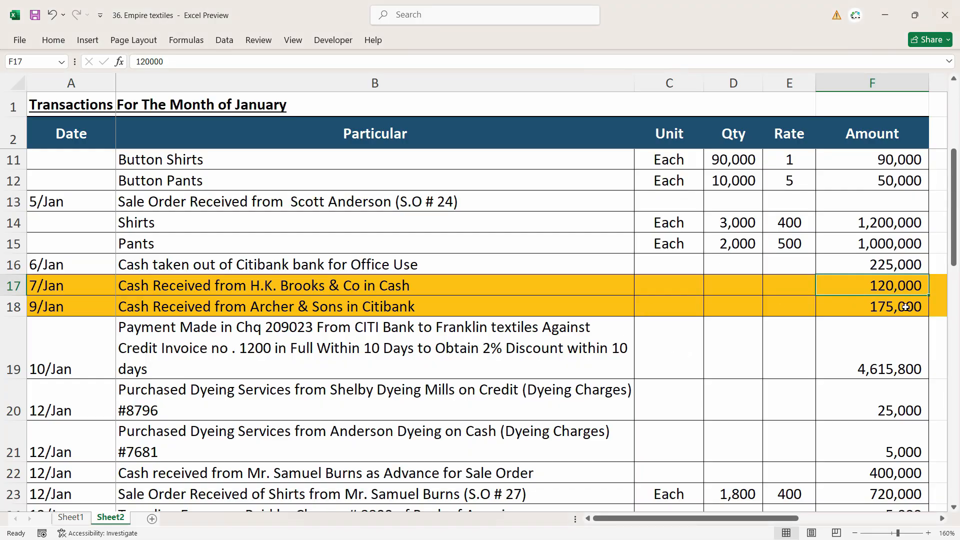
pyautogui.hotkey('alt', 'Tab')
pyautogui.hotkey('alt', 'Tab')
pyautogui.hotkey('alt', 'Tab')
pyautogui.write('12')
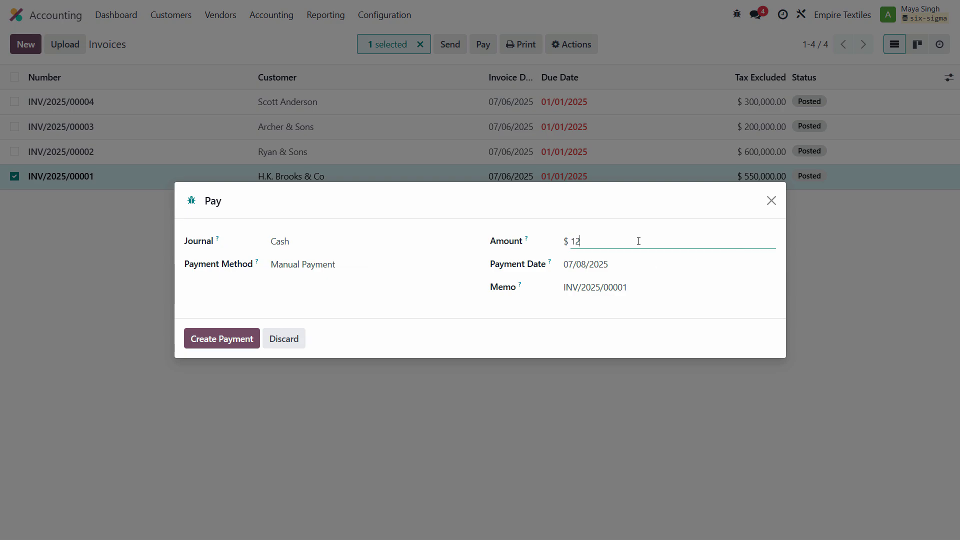
pyautogui.write('0,000')
pyautogui.press('Tab')
# - Set the payment date to 01/07/2025, checking it against the Excel sheet
pyautogui.click(605, 266)
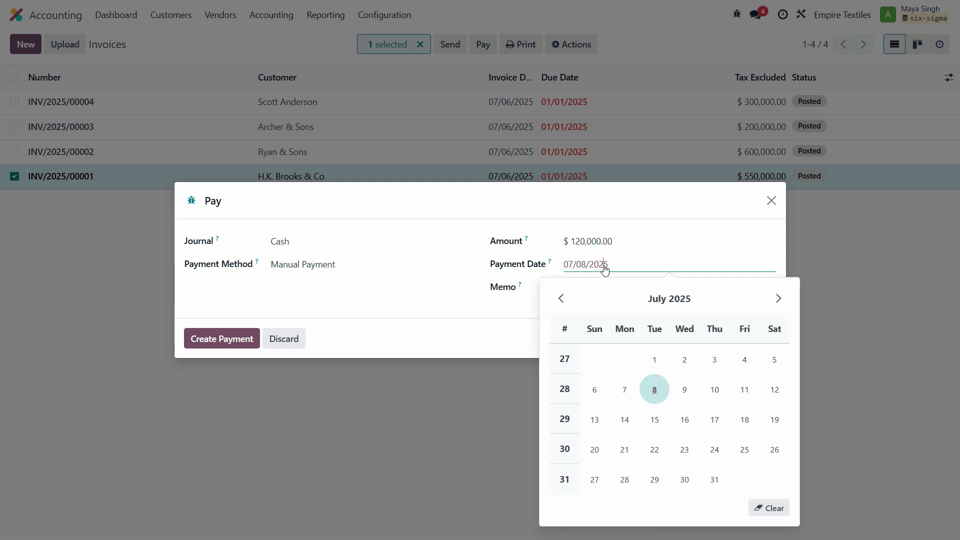
pyautogui.click(649, 298)
pyautogui.click(577, 352)
pyautogui.hotkey('alt', 'Tab')
pyautogui.hotkey('alt', 'Tab')
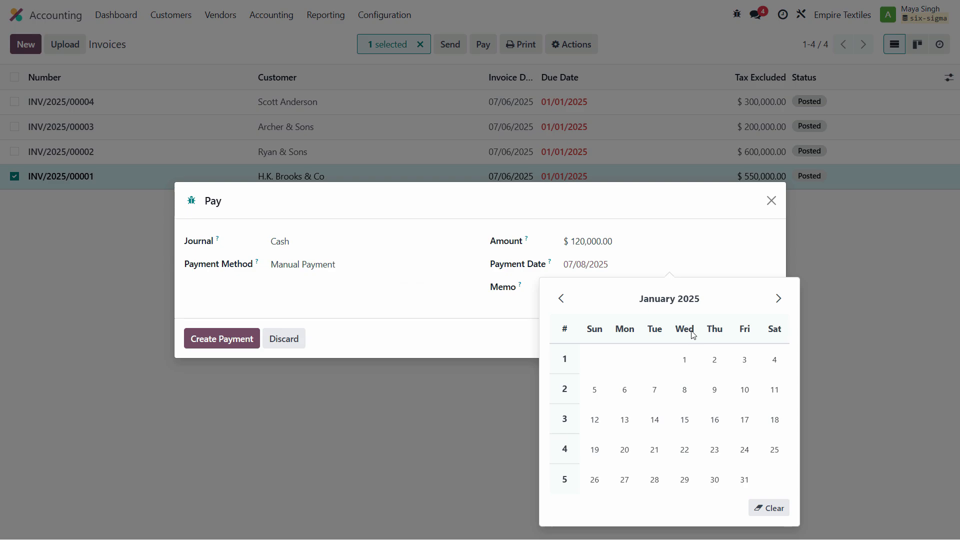
pyautogui.click(654, 388)
# - Replace the memo with "Cash Received from H.K. Brooks & Co in Cash" copied from the Excel sheet, and create and validate the payment
pyautogui.click(623, 287)
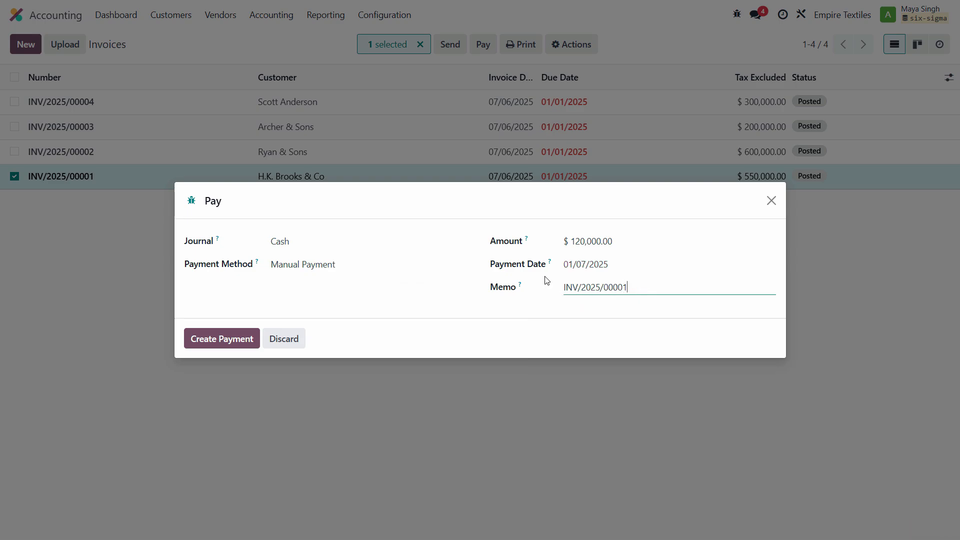
pyautogui.hotkey('ctrl', 'a')
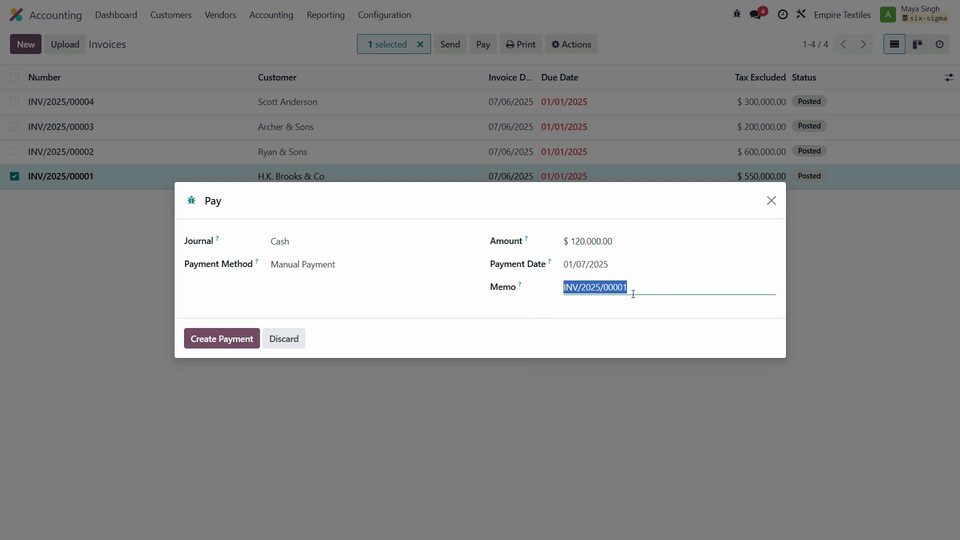
pyautogui.hotkey('alt', 'Tab')
pyautogui.click(291, 284)
pyautogui.hotkey('ctrl', 'c')
pyautogui.hotkey('alt', 'Tab')
pyautogui.hotkey('ctrl', 'v')
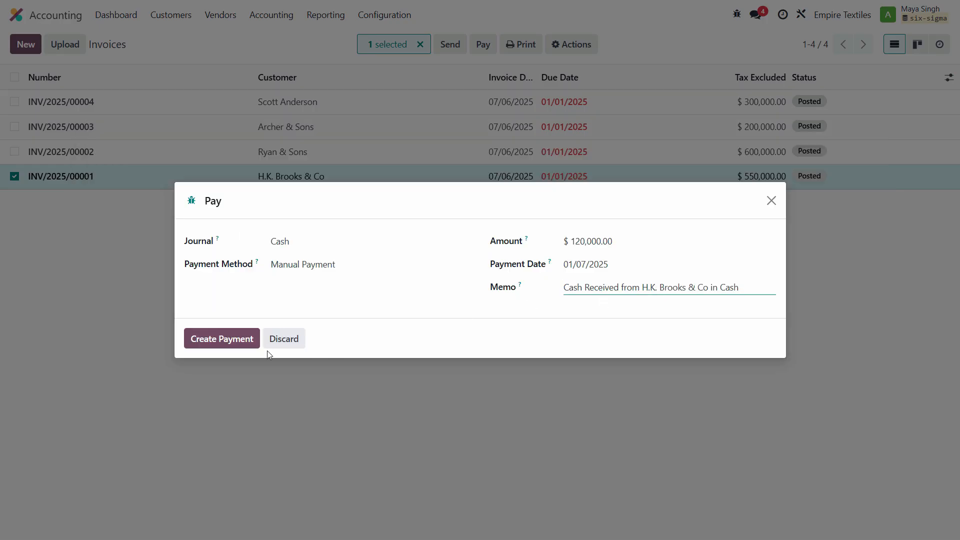
pyautogui.click(232, 343)
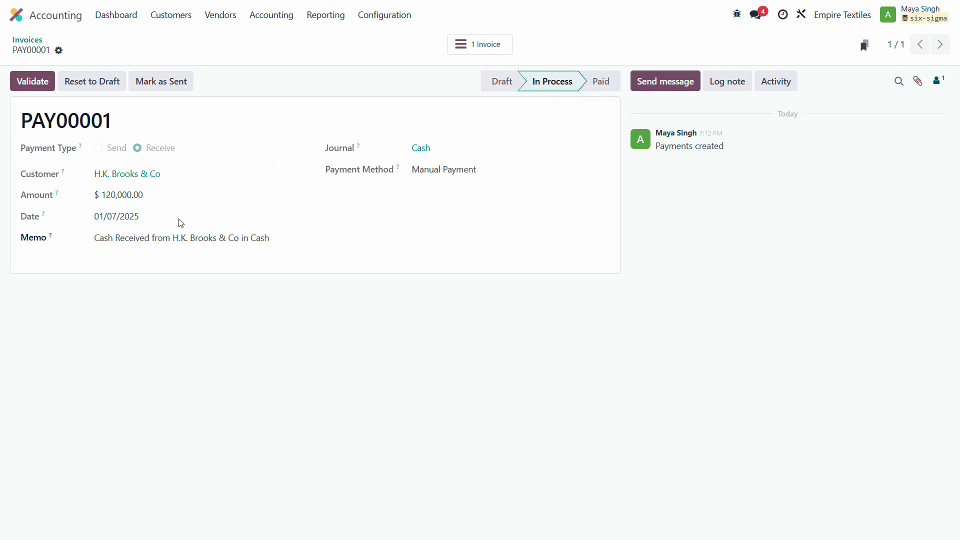
pyautogui.click(41, 82)
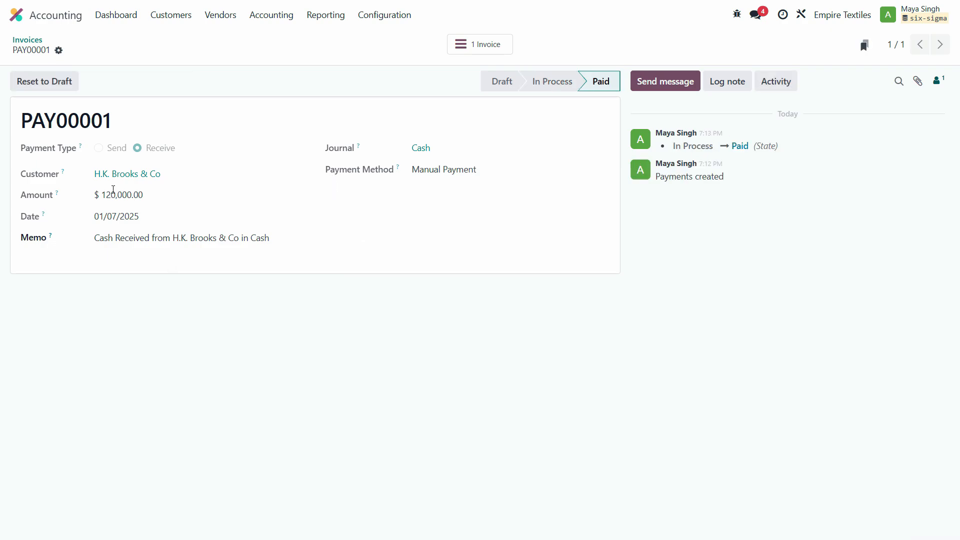
# - Check the journal entries and the H.K. Brooks & Co customer invoice for the recorded payment
pyautogui.click(271, 19)
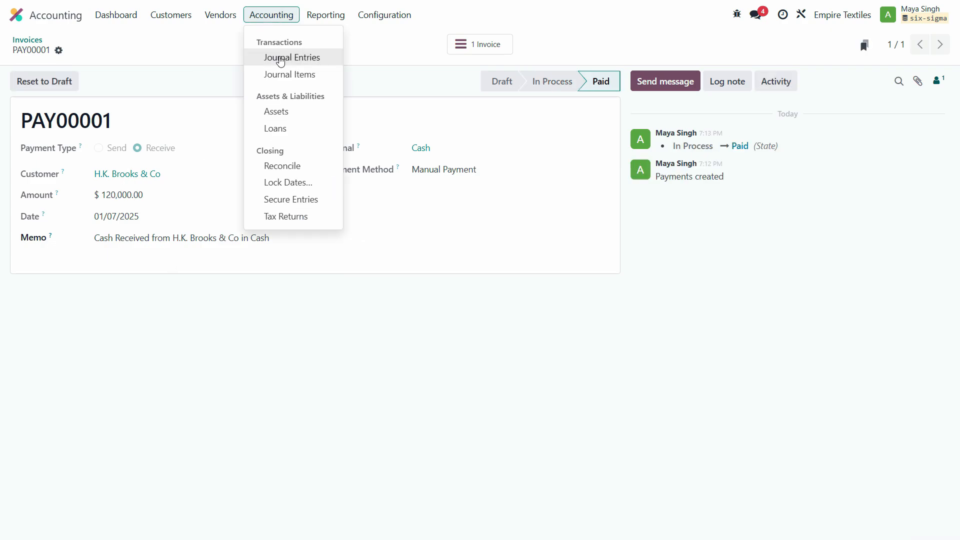
pyautogui.click(278, 57)
pyautogui.click(176, 19)
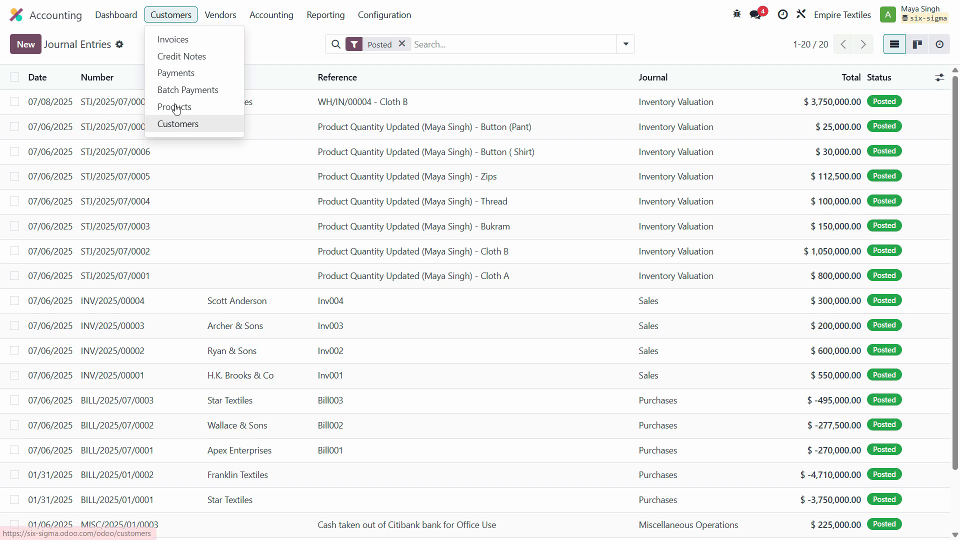
pyautogui.click(184, 39)
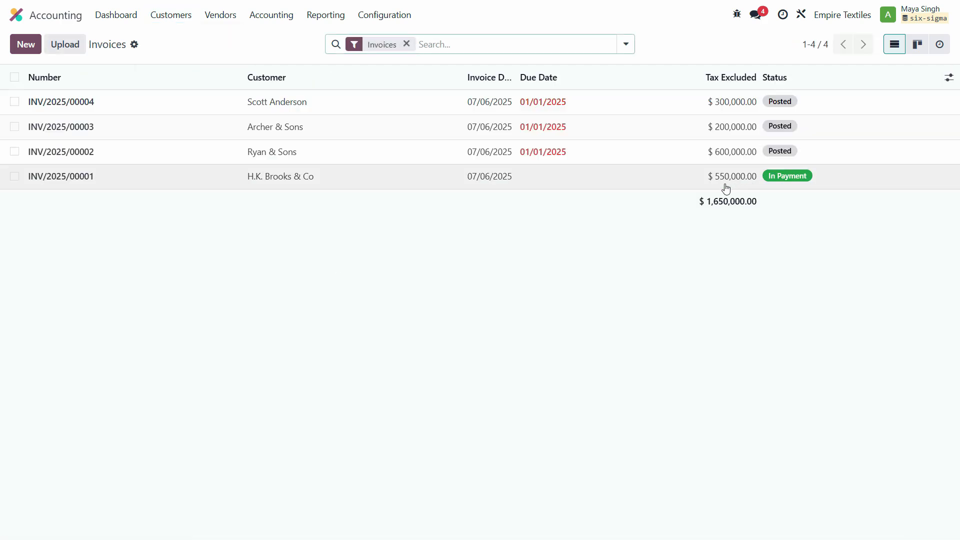
pyautogui.click(746, 185)
pyautogui.click(480, 47)
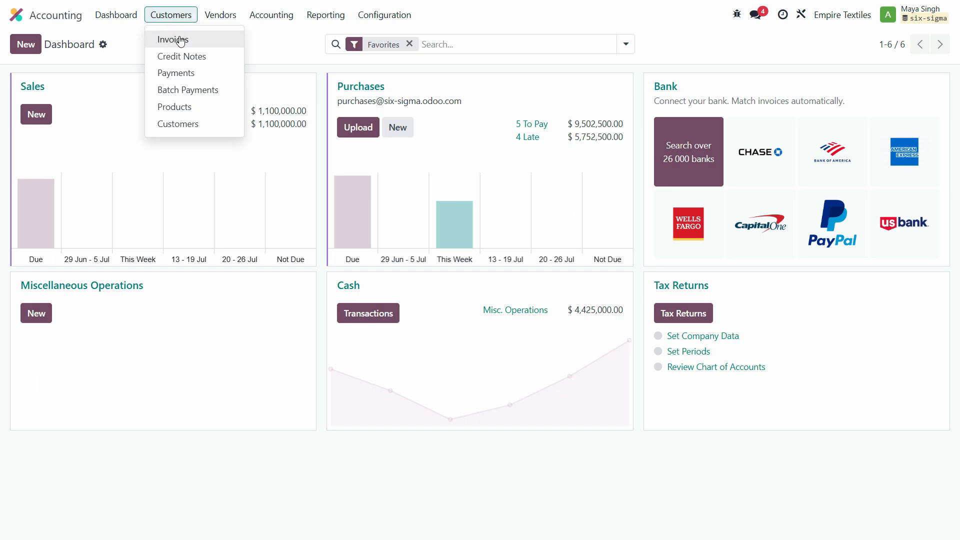
pyautogui.click(172, 37)
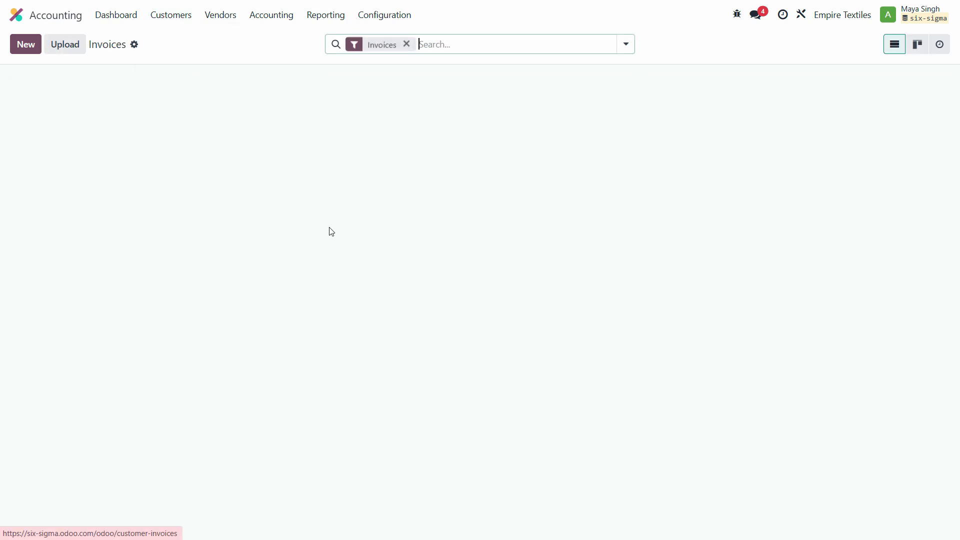
pyautogui.click(14, 127)
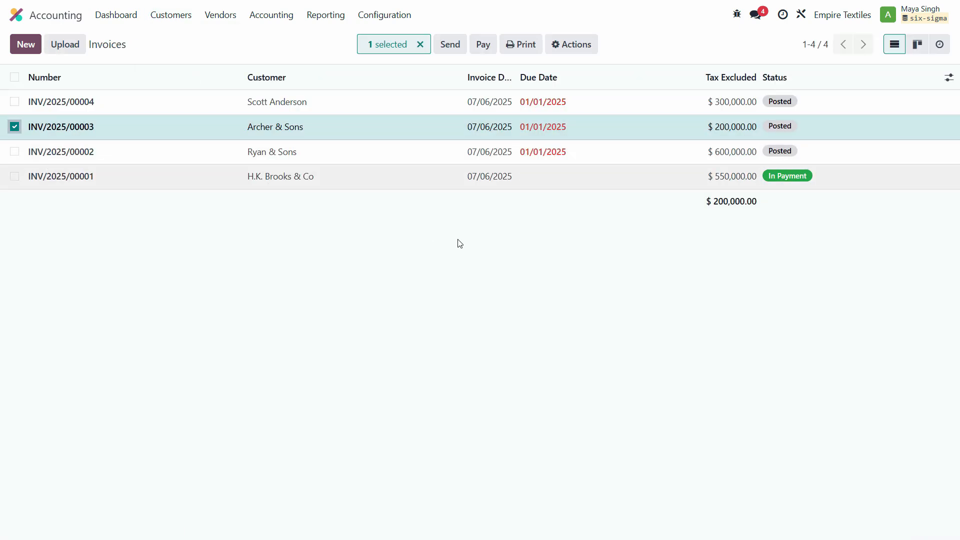
pyautogui.click(482, 48)
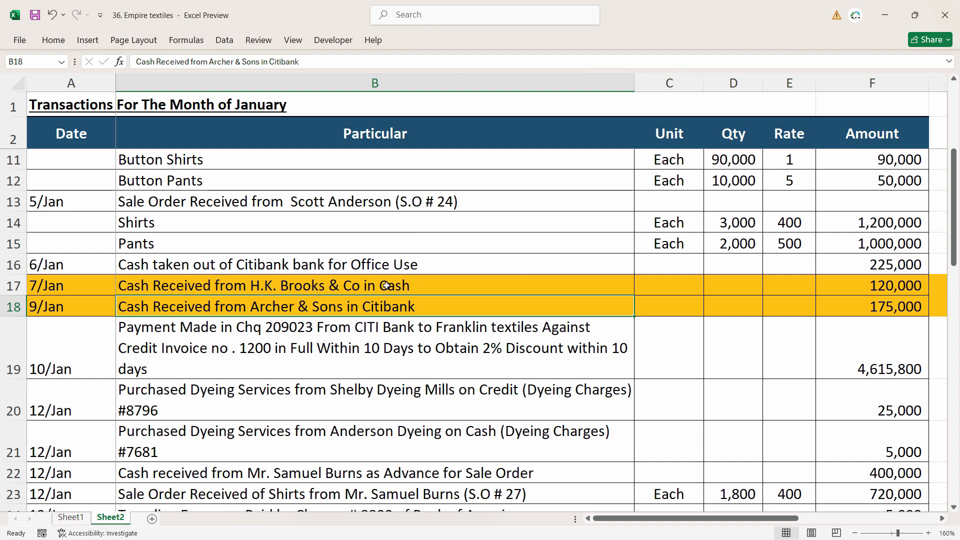
pyautogui.hotkey('alt', 'Tab')
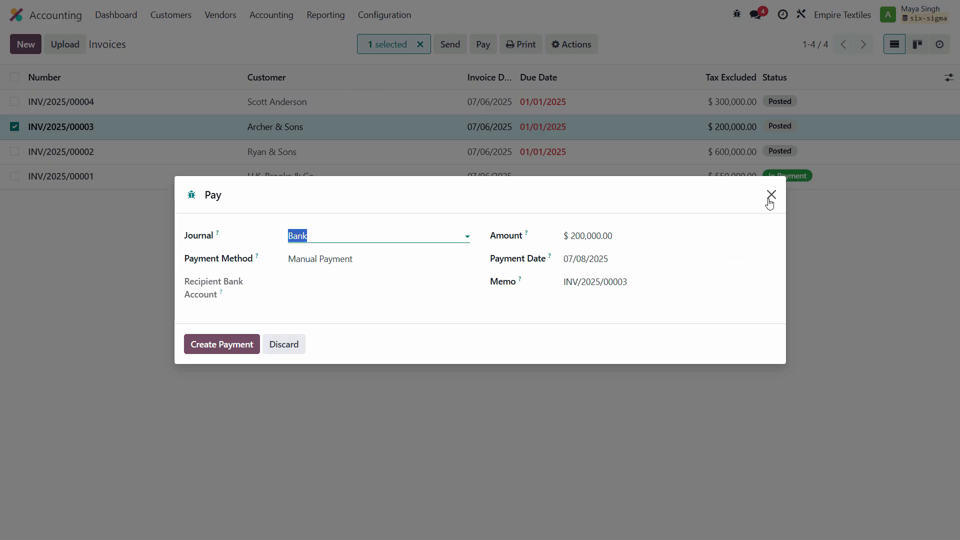
pyautogui.click(772, 195)
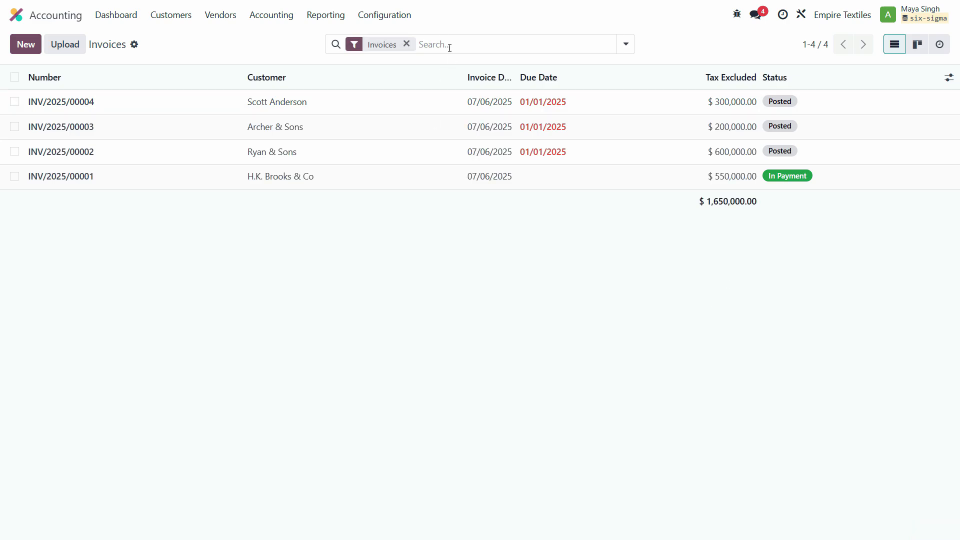
# - Check the default account of the Bank journal in the list of journals, and return to the customer invoices
pyautogui.click(386, 16)
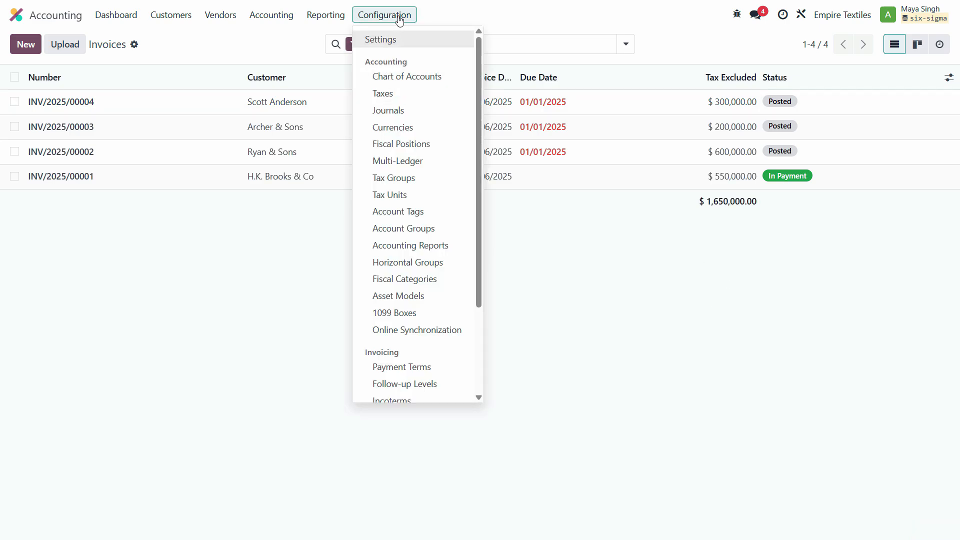
pyautogui.click(397, 110)
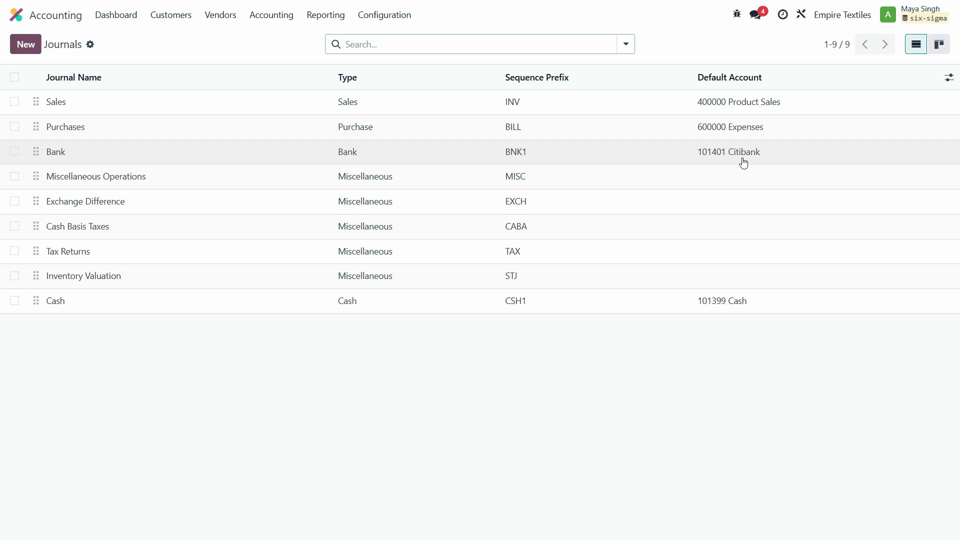
pyautogui.click(183, 20)
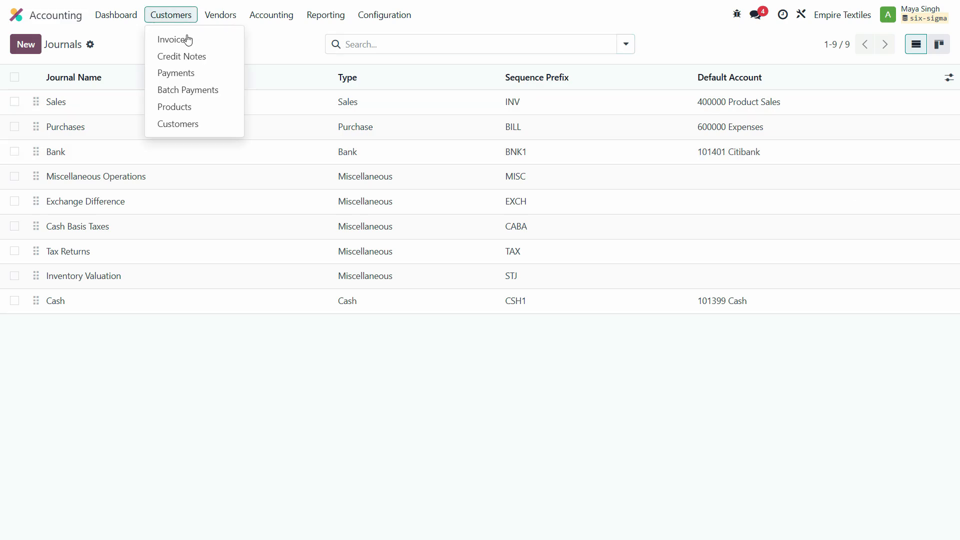
pyautogui.click(185, 39)
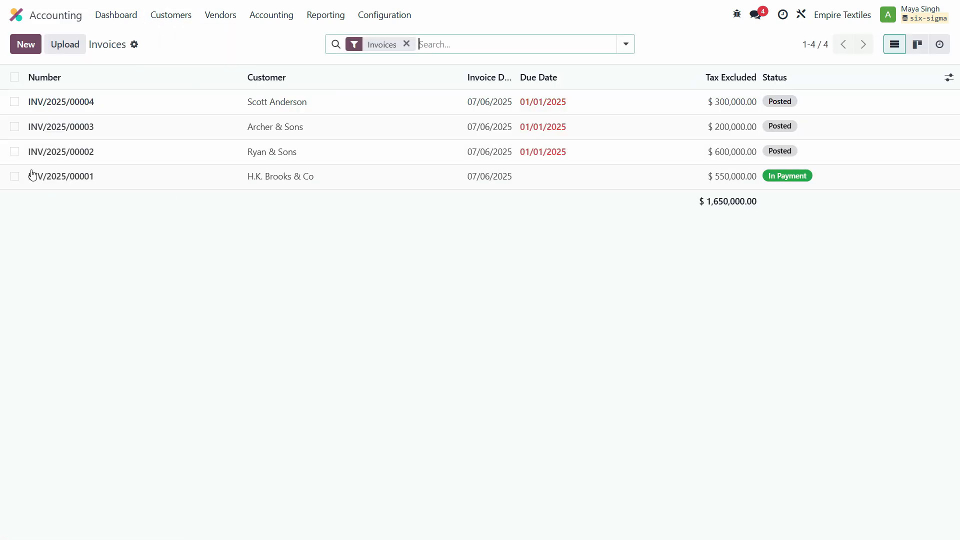
# - Start a payment on the Archer & Sons invoice INV/2025/00003 and set its amount to 175000 from the Excel sheet
pyautogui.click(15, 127)
pyautogui.click(475, 49)
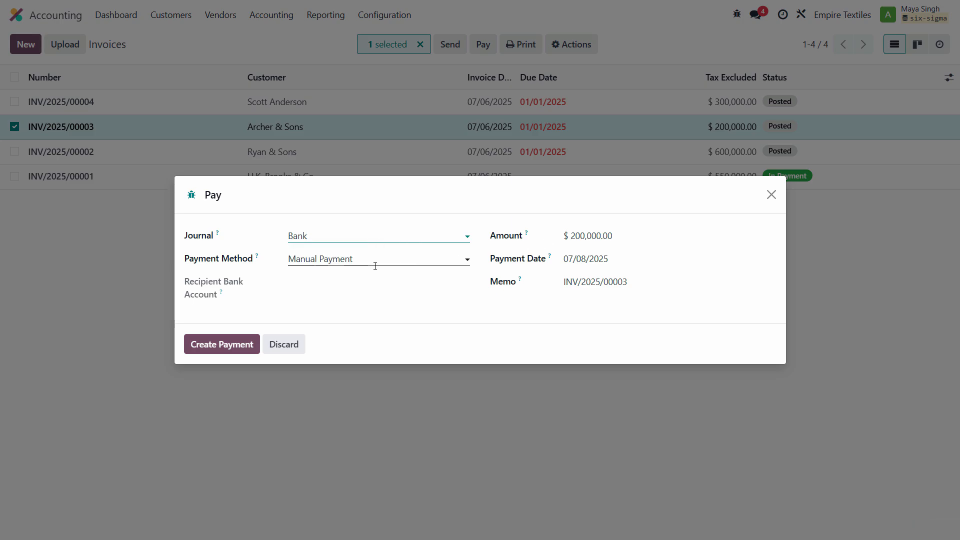
pyautogui.click(620, 236)
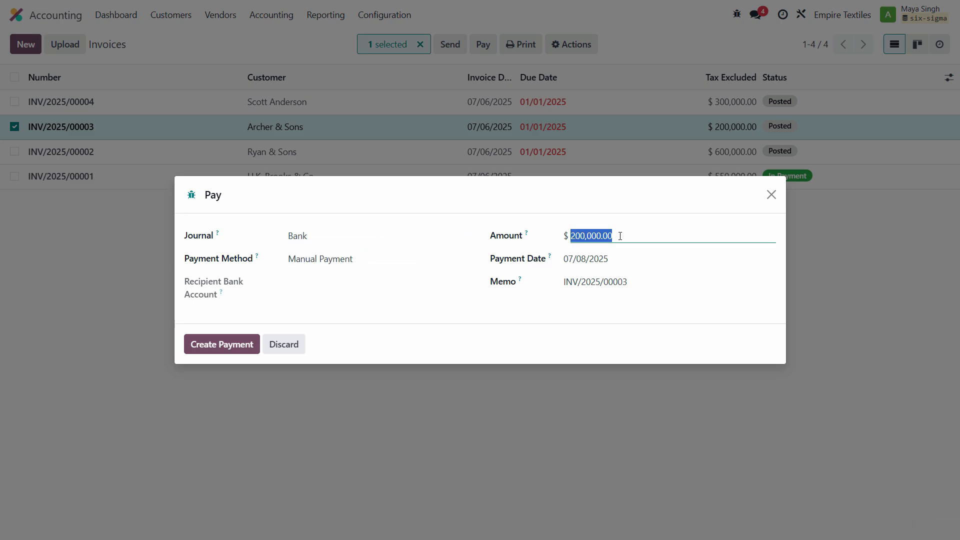
pyautogui.hotkey('alt', 'Tab')
pyautogui.click(914, 312)
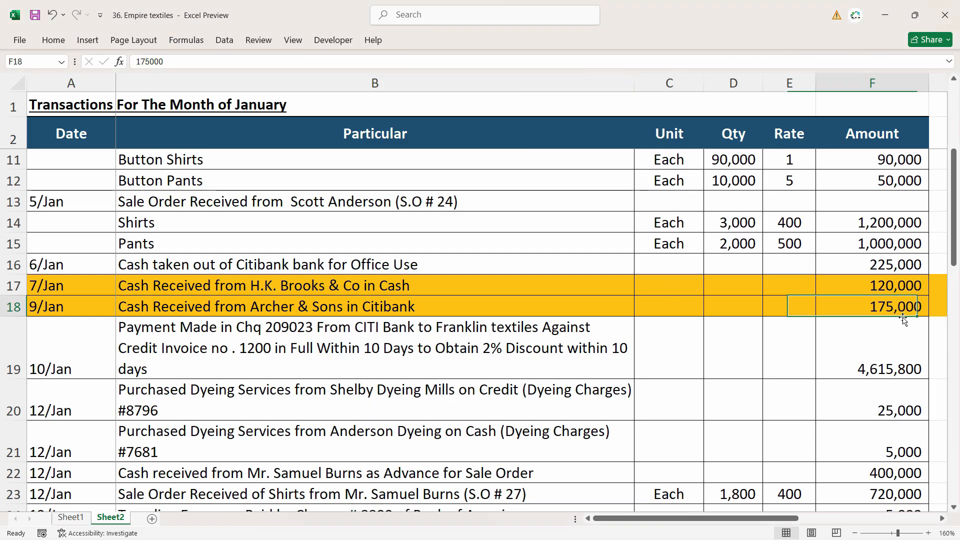
pyautogui.hotkey('alt', 'Tab')
pyautogui.write('17')
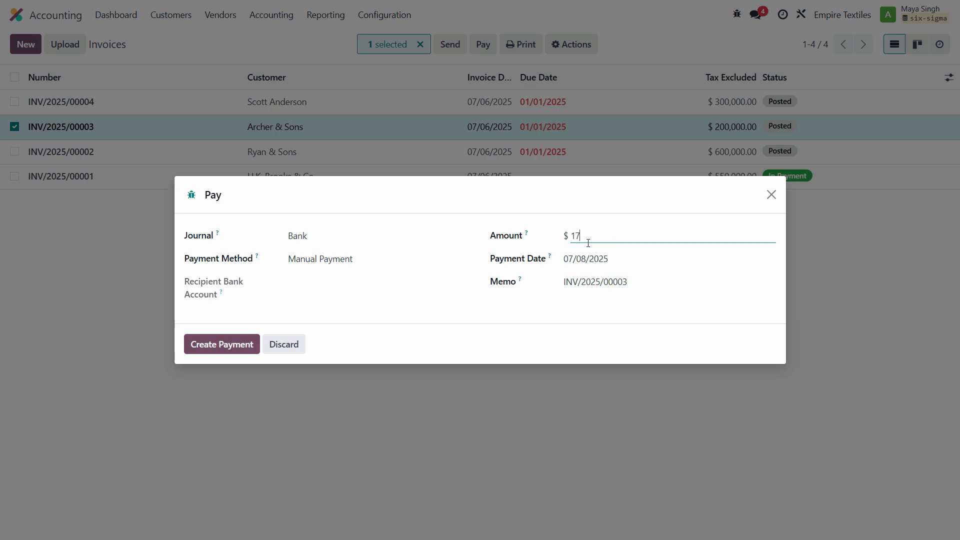
pyautogui.press('Tab')
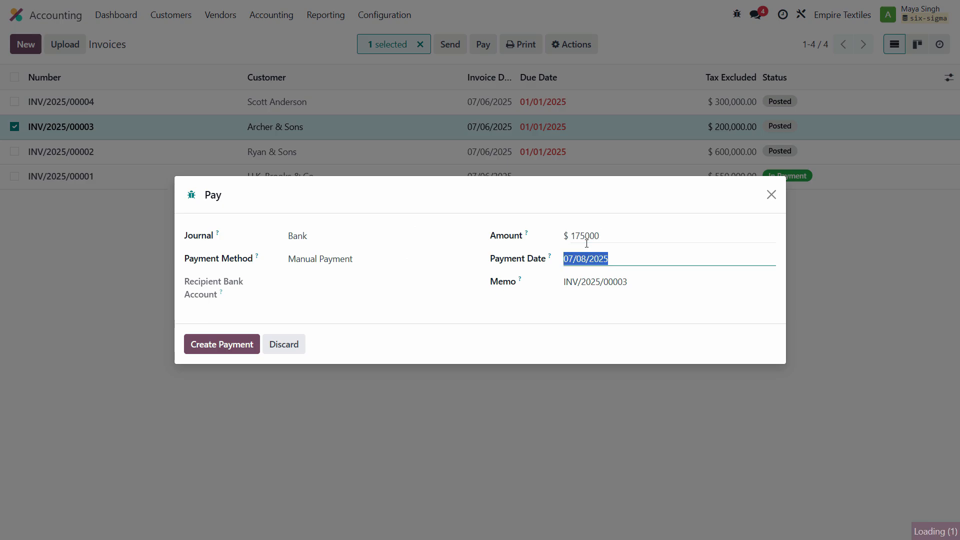
# - Set the payment date of the Archer & Sons payment to 01/09/2025, following the Excel sheet
pyautogui.hotkey('alt', 'Tab')
pyautogui.hotkey('alt', 'Tab')
pyautogui.write('07/09/2025')
pyautogui.press('Tab')
# - Replace the memo with "Cash Received from Archer & Sons in Citibank" copied from the Excel sheet, and create and validate the payment
pyautogui.hotkey('alt', 'Tab')
pyautogui.click(471, 306)
pyautogui.hotkey('ctrl', 'c')
pyautogui.hotkey('alt', 'Tab')
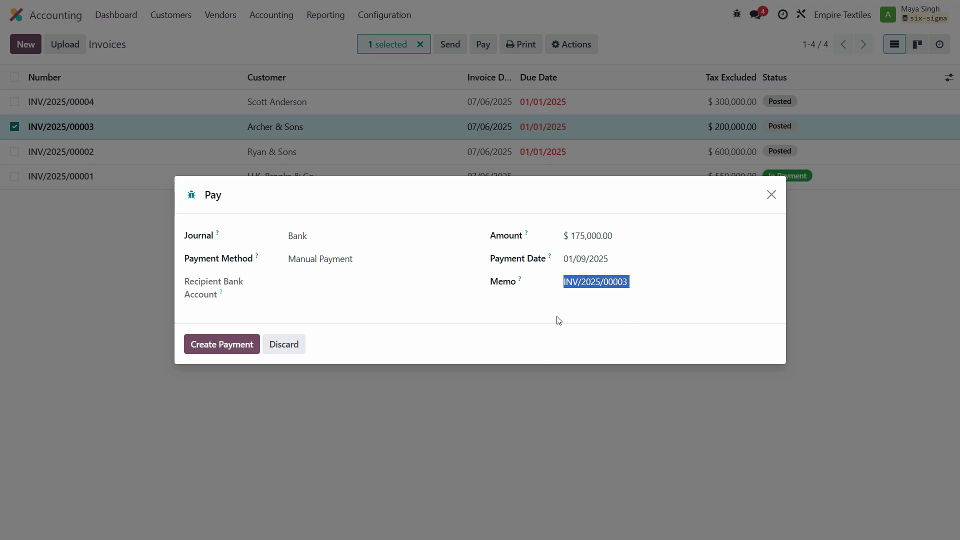
pyautogui.hotkey('alt', 'Tab')
pyautogui.hotkey('alt', 'Tab')
pyautogui.hotkey('ctrl', 'v')
pyautogui.click(200, 350)
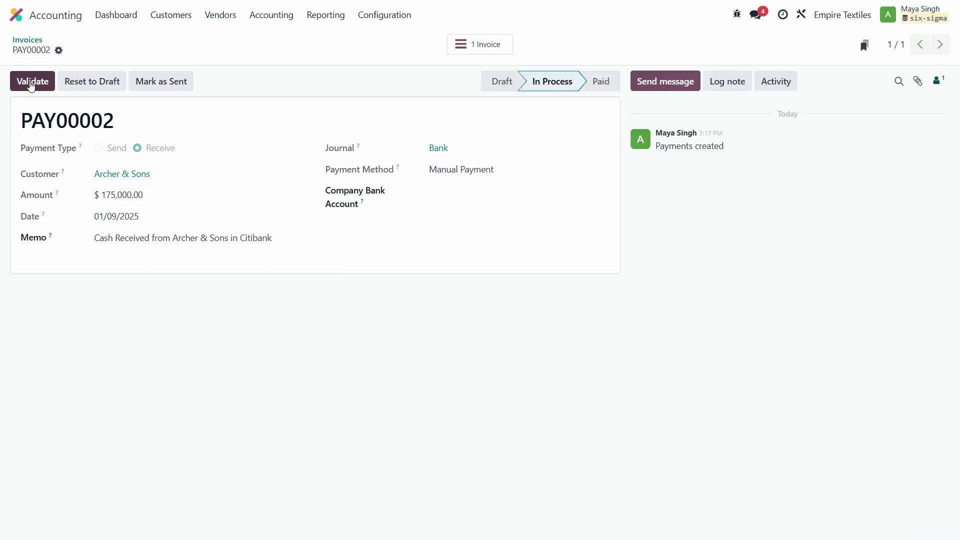
pyautogui.click(31, 84)
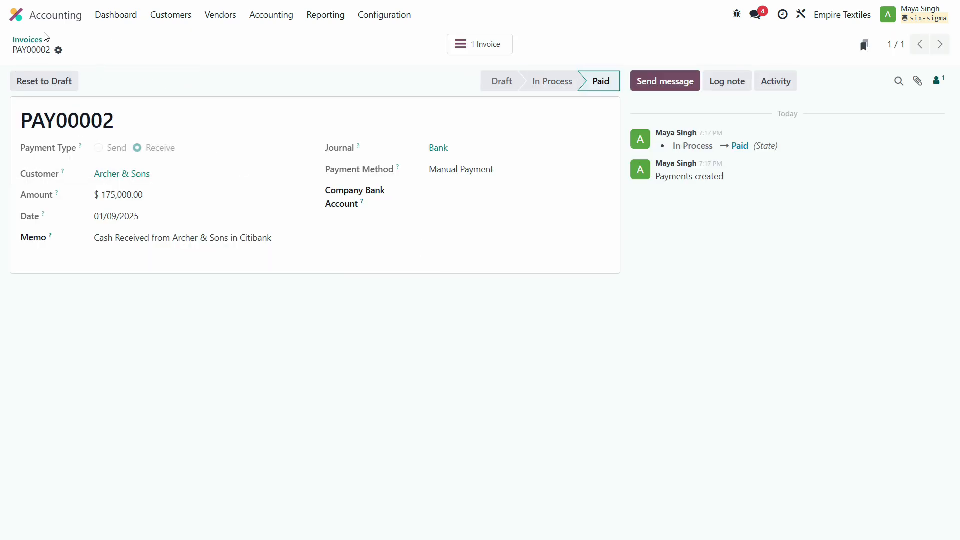
# - Review the 10/Jan Franklin Textiles cheque payment in the Excel sheet against the 3/Jan credit purchase and its discount policy
pyautogui.click(16, 15)
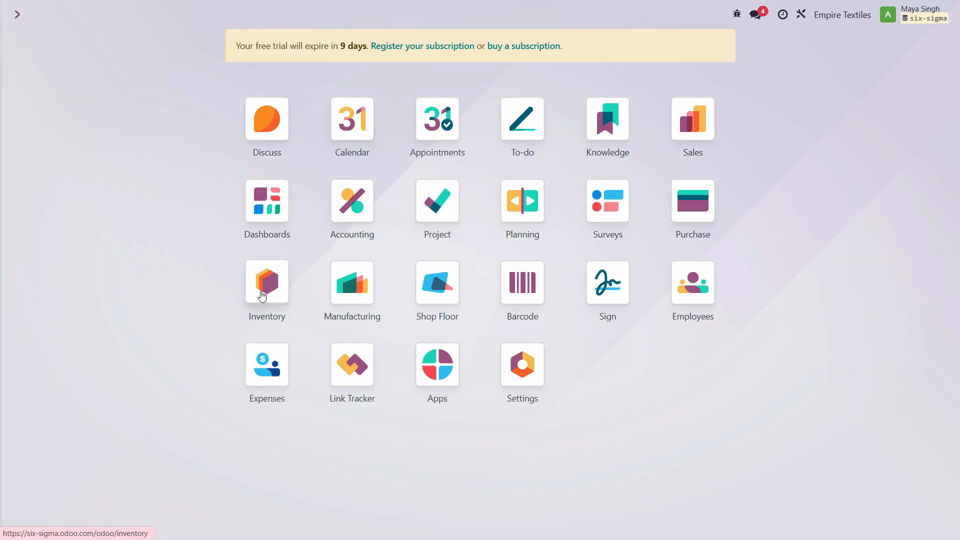
pyautogui.hotkey('alt', 'Tab')
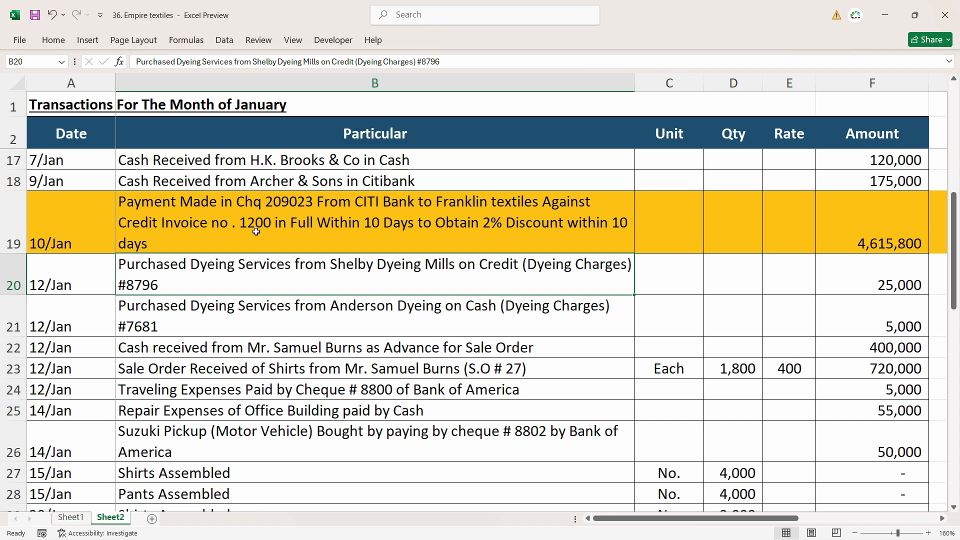
pyautogui.click(243, 224)
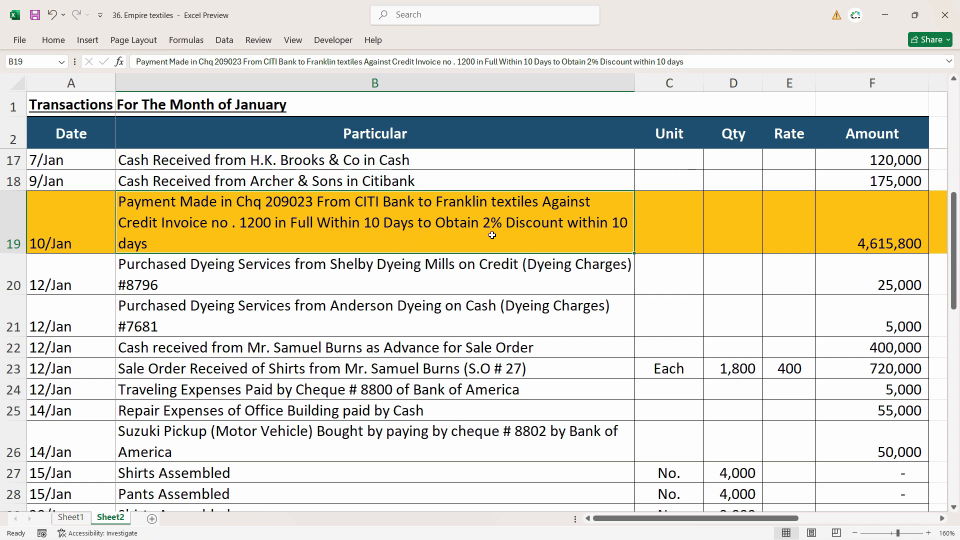
pyautogui.moveTo(955, 252); pyautogui.dragTo(953, 142)
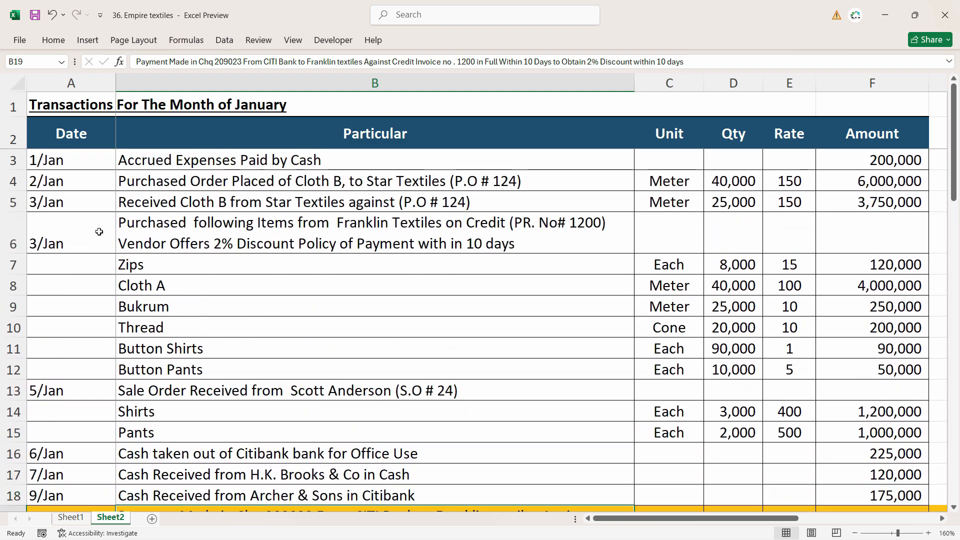
pyautogui.click(54, 241)
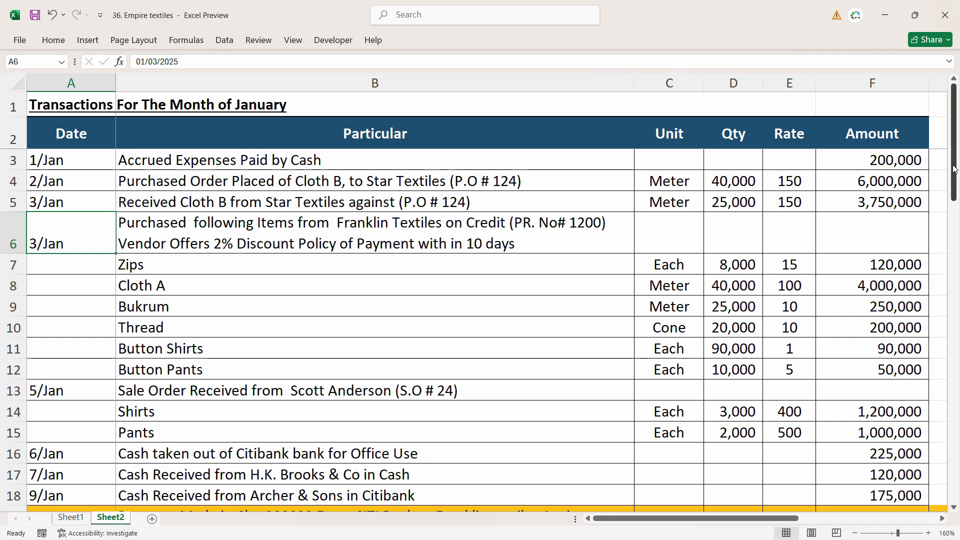
pyautogui.scroll(-4, 789, 206)
pyautogui.click(65, 331)
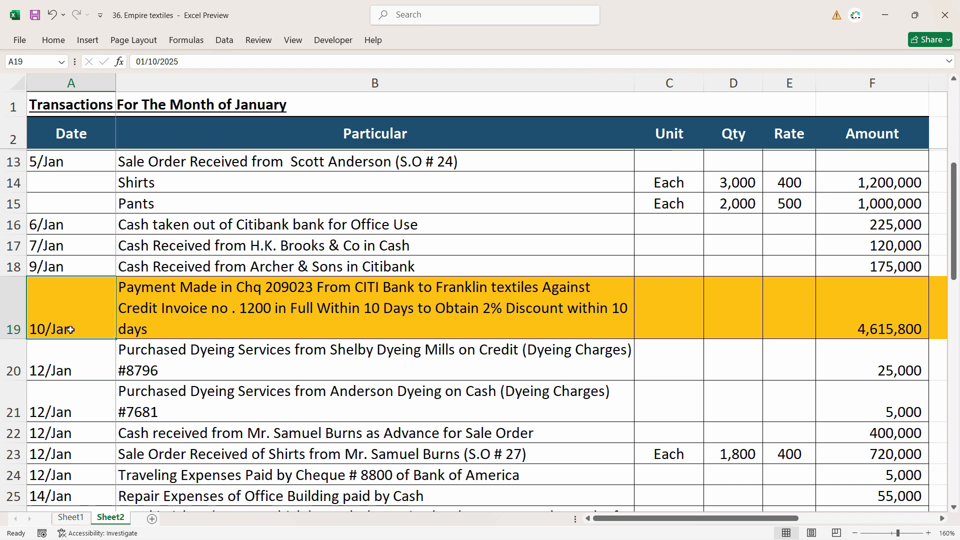
pyautogui.click(202, 330)
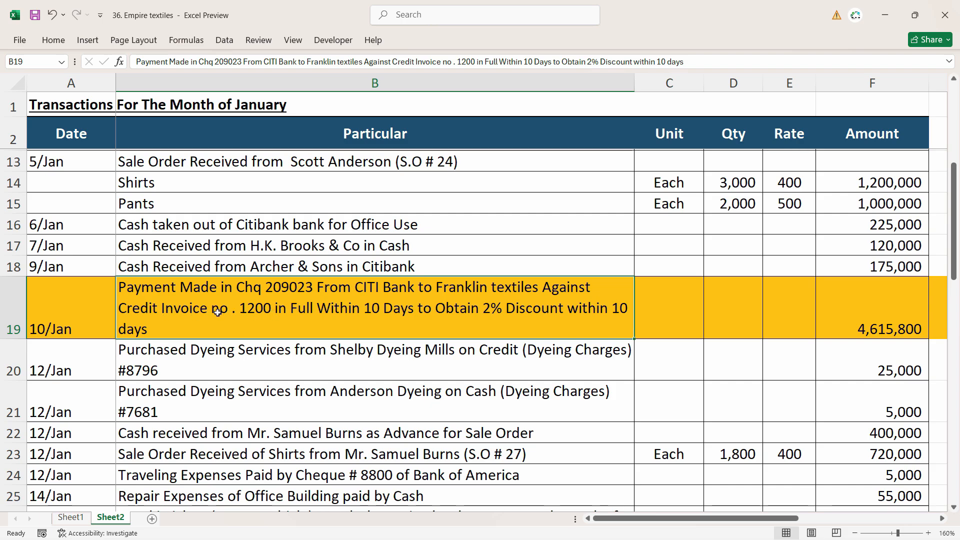
pyautogui.click(887, 316)
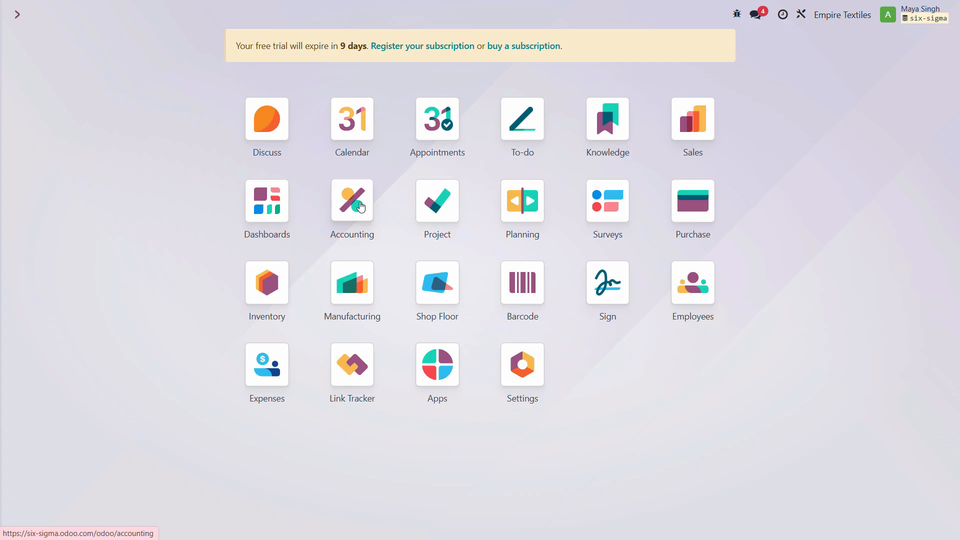
# - In Odoo Accounting, open the Franklin Textiles vendor bill BILL/2025/01/0002 and start a payment for it
pyautogui.click(352, 202)
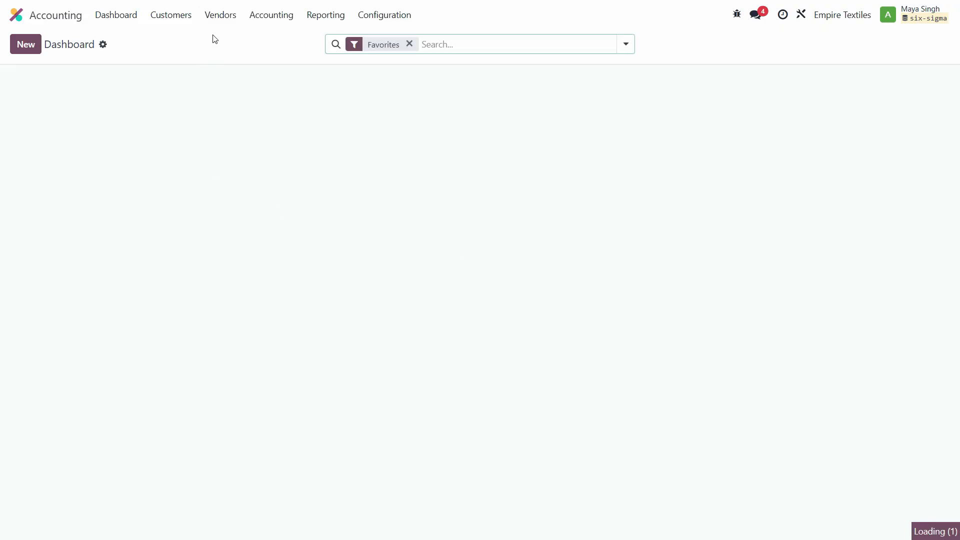
pyautogui.click(220, 15)
pyautogui.click(240, 45)
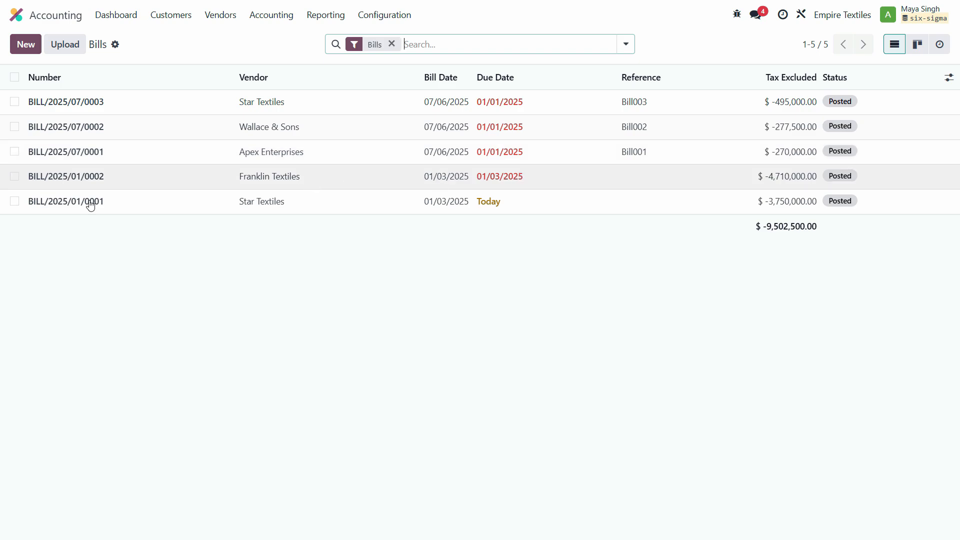
pyautogui.click(14, 177)
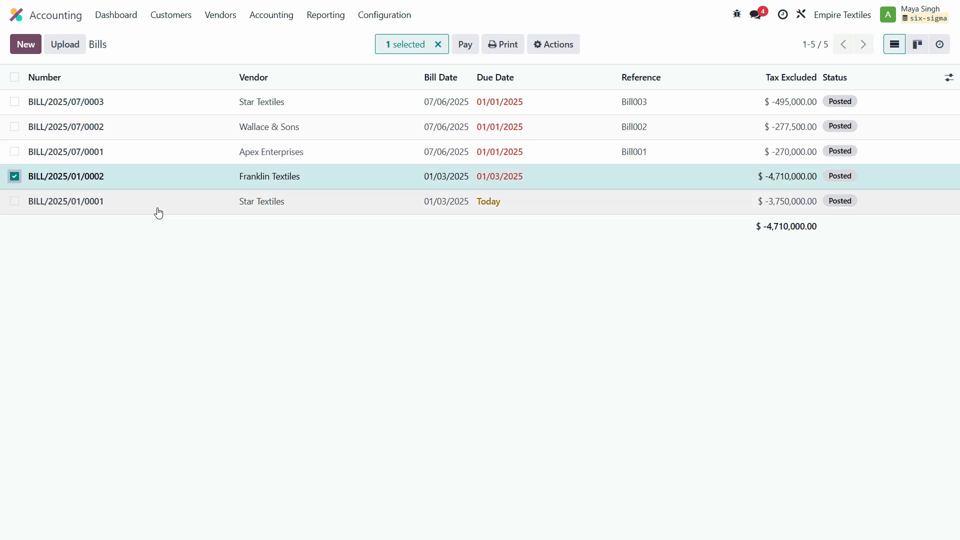
pyautogui.click(475, 44)
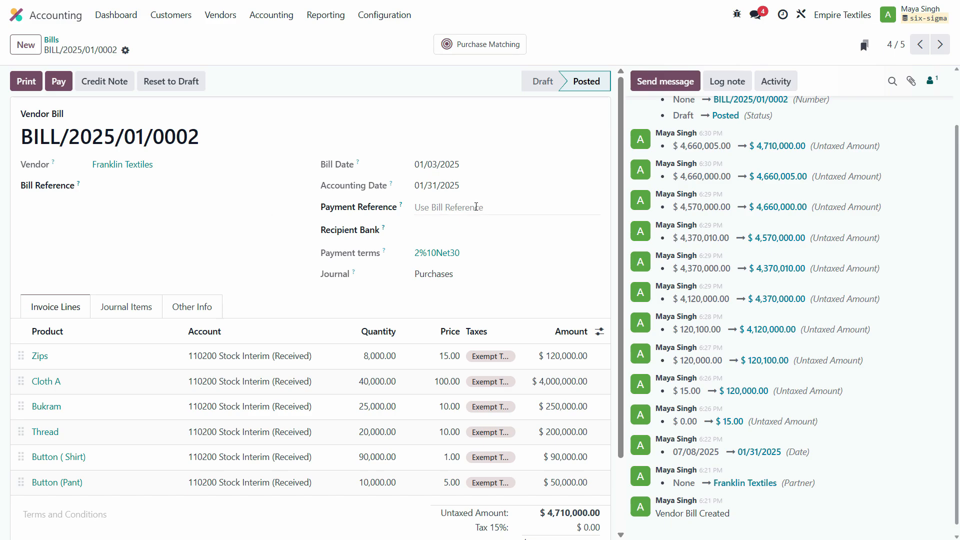
pyautogui.moveTo(32, 137); pyautogui.dragTo(60, 138)
pyautogui.click(183, 137)
pyautogui.moveTo(32, 137); pyautogui.dragTo(21, 138)
pyautogui.click(184, 137)
pyautogui.click(59, 81)
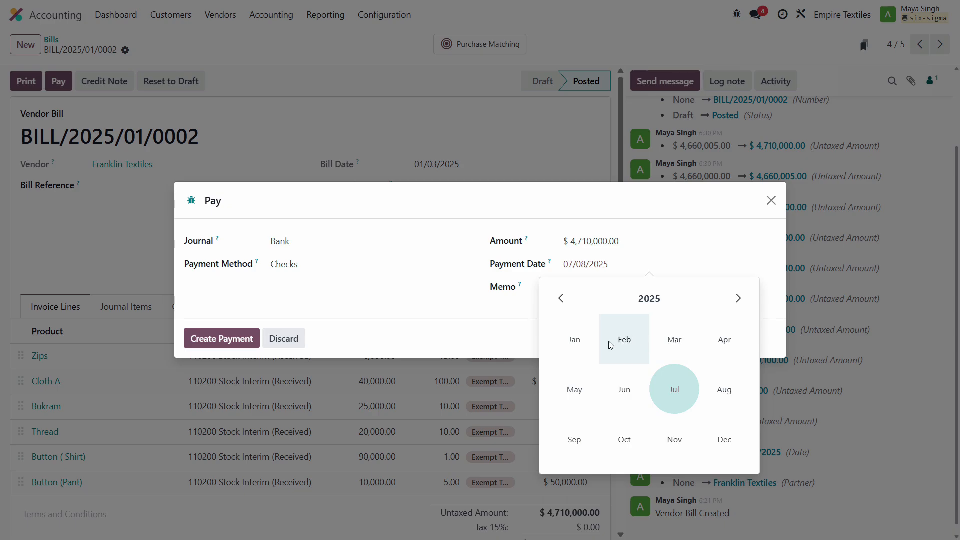
# - Set the payment date of the Franklin Textiles bill payment to 01/10/2025, as given in the Excel sheet
pyautogui.click(592, 354)
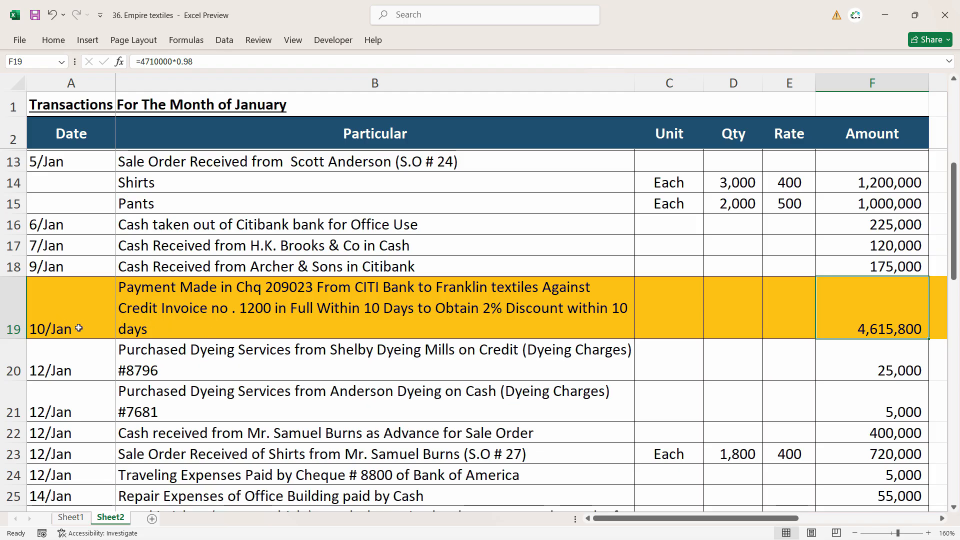
pyautogui.hotkey('alt', 'Tab')
pyautogui.click(574, 345)
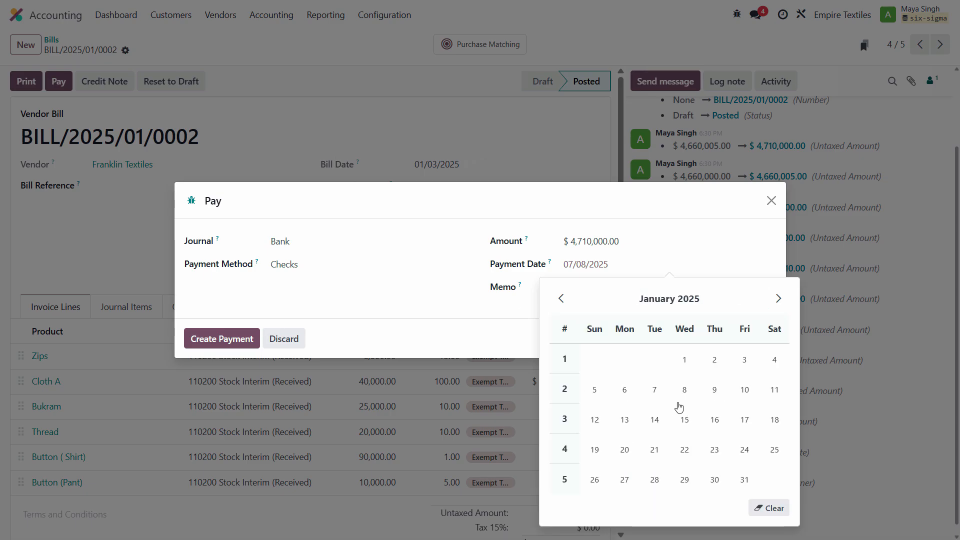
pyautogui.click(747, 393)
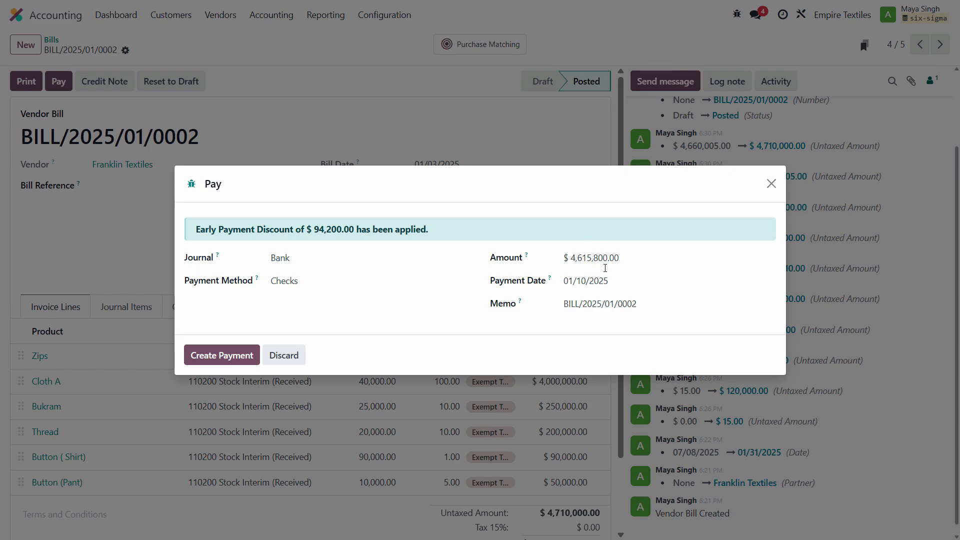
# - Check the sum of the Franklin Textiles item amounts, Zips to Button Pants, in the Excel sheet
pyautogui.hotkey('alt', 'Tab')
pyautogui.hotkey('alt', 'Tab')
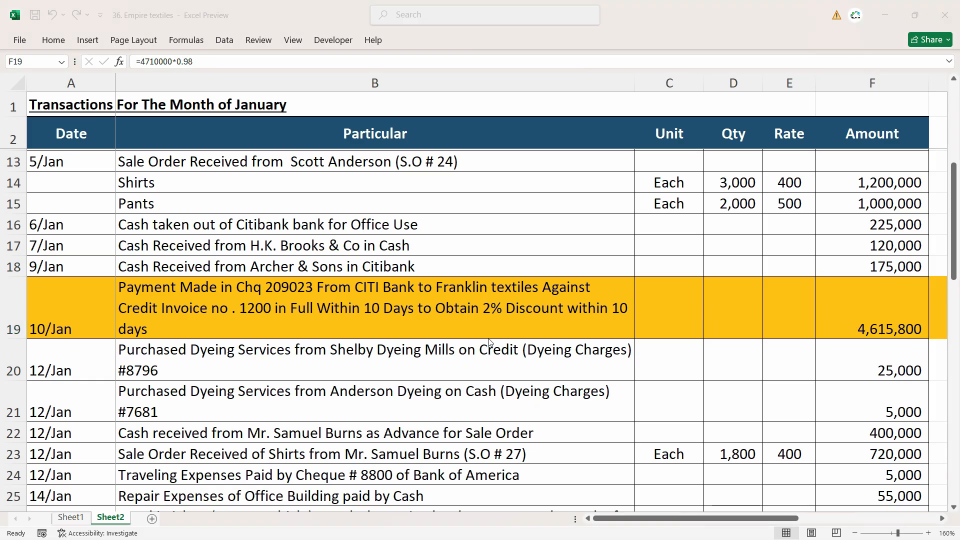
pyautogui.hotkey('alt', 'Tab')
pyautogui.scroll(4, 692, 313)
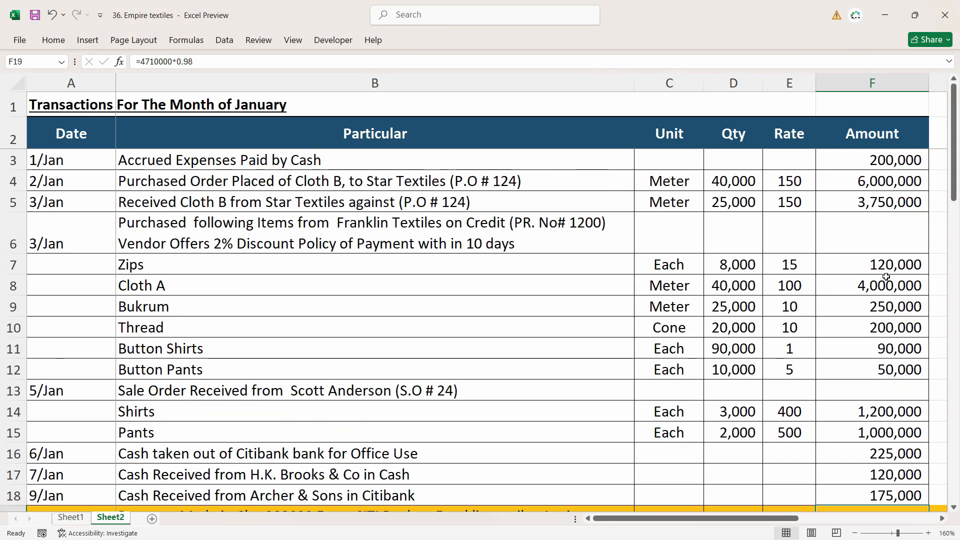
pyautogui.moveTo(882, 265); pyautogui.dragTo(875, 370)
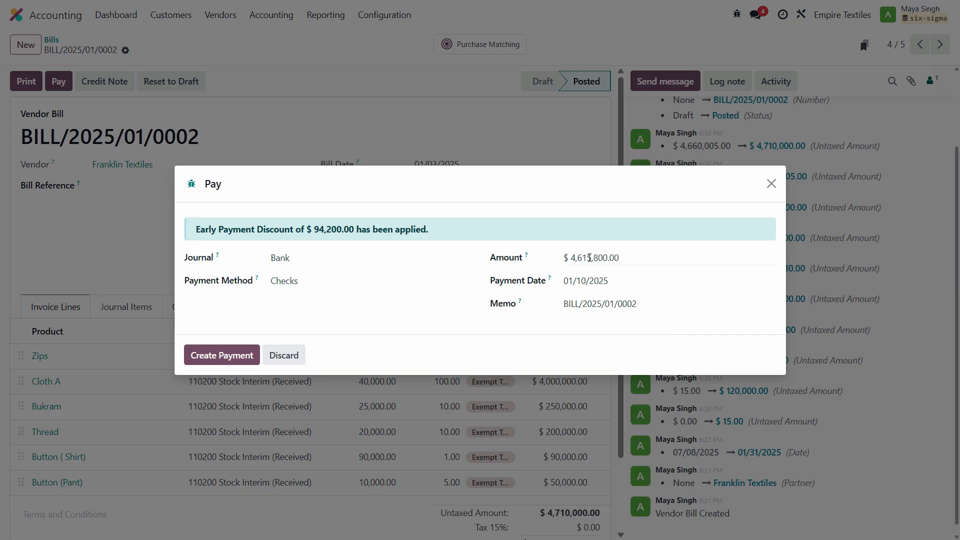
# - Test the early payment discount with payment date 02/21/2025, and restore the date to 01/10/2025
pyautogui.click(600, 281)
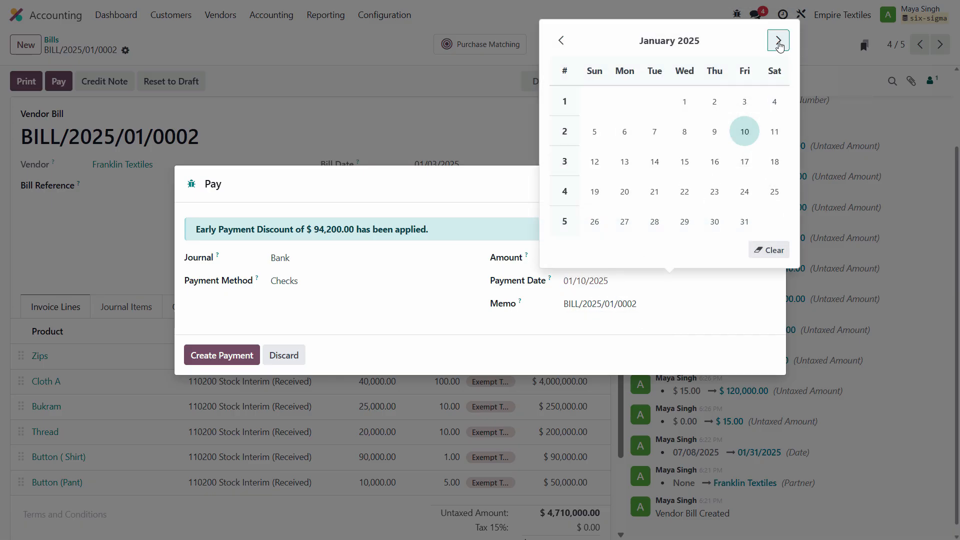
pyautogui.click(778, 40)
pyautogui.click(745, 192)
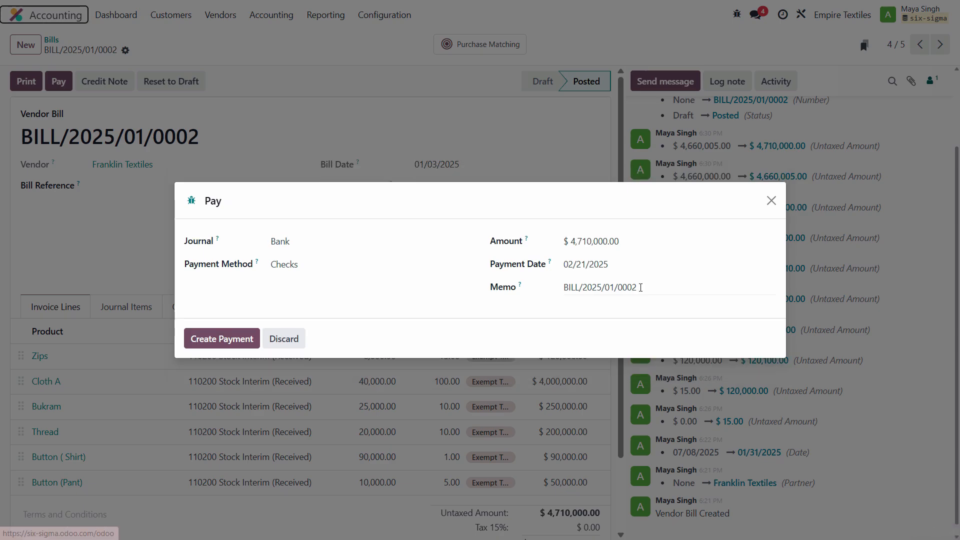
pyautogui.click(616, 266)
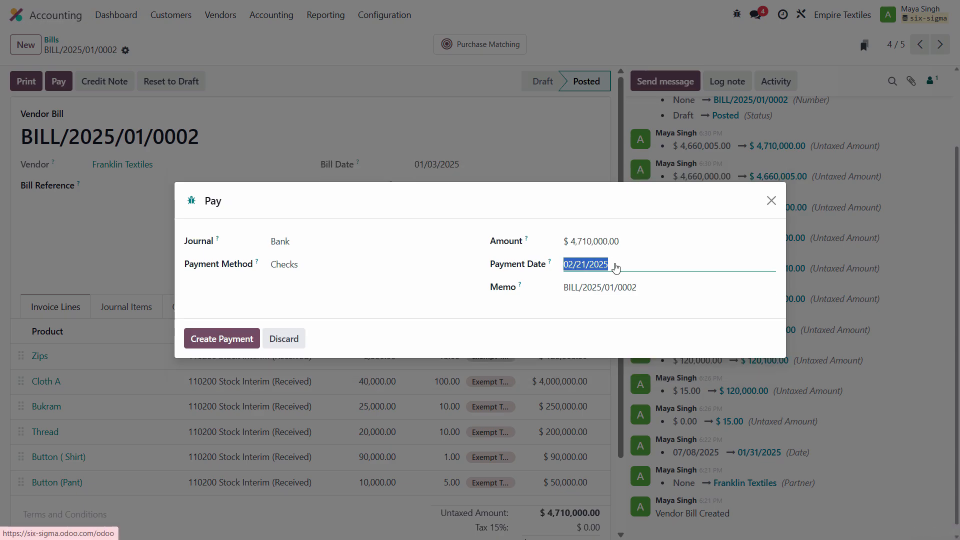
pyautogui.click(648, 301)
pyautogui.click(577, 350)
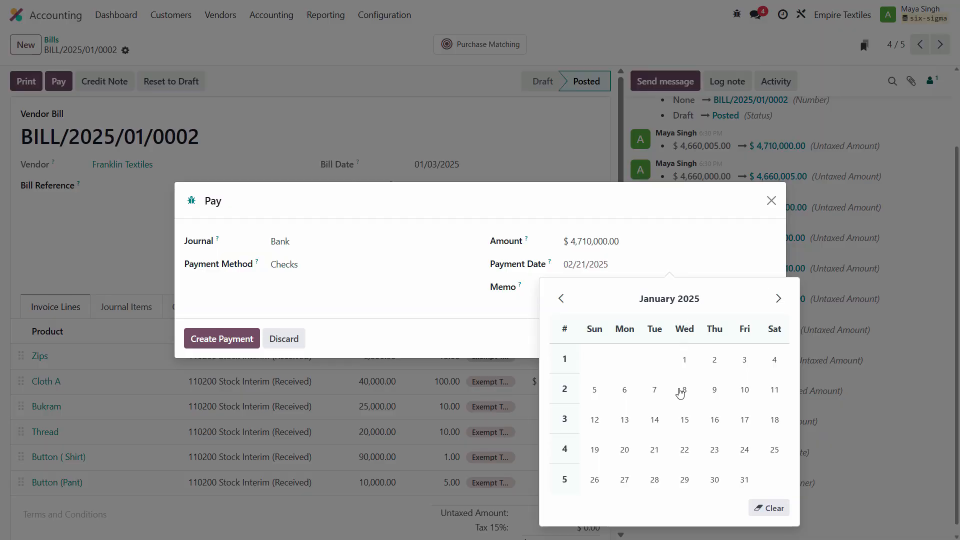
pyautogui.click(745, 392)
# - Replace the memo with "Payment Made in Chq 209023 From CITI Bank" copied from the Excel sheet, and create the payment
pyautogui.click(622, 287)
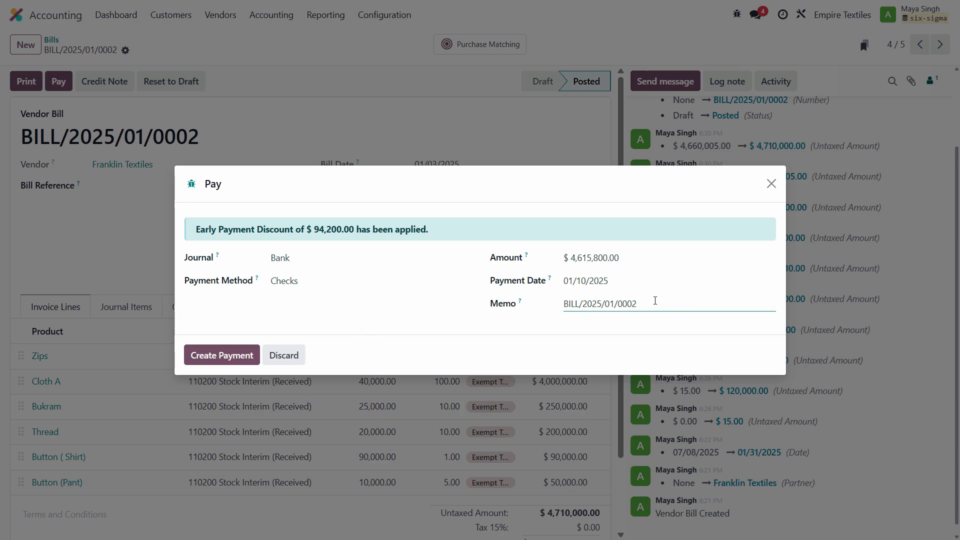
pyautogui.hotkey('alt', 'Tab')
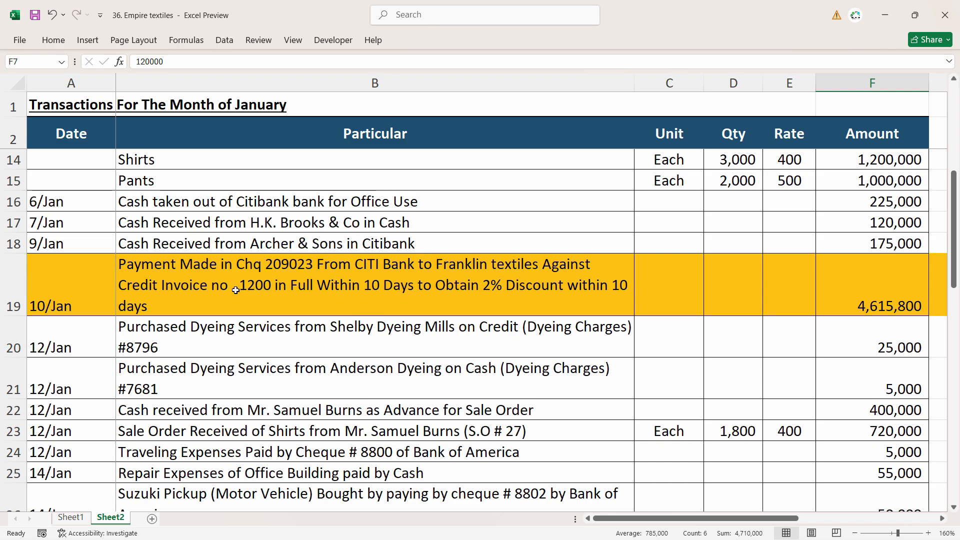
pyautogui.hotkey('alt', 'Tab')
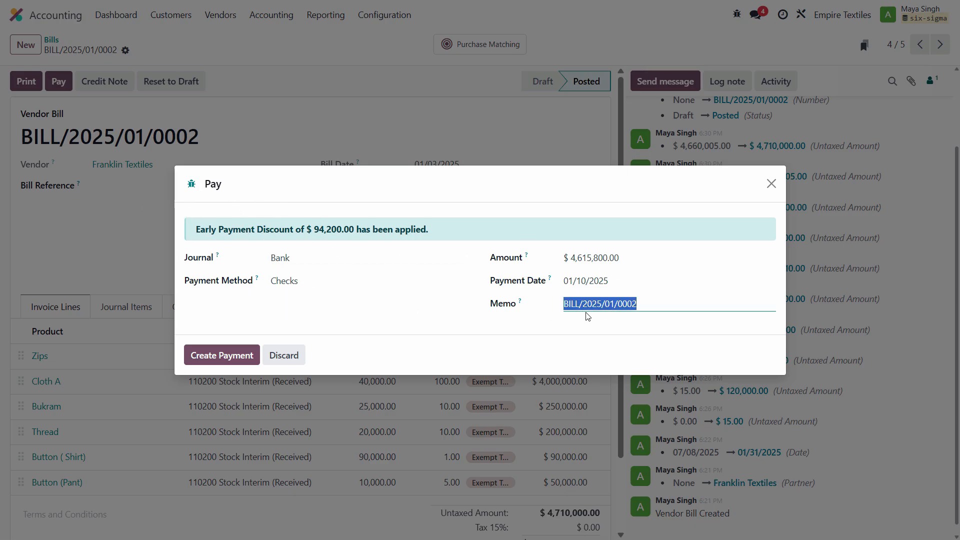
pyautogui.hotkey('alt', 'Tab')
pyautogui.hotkey('alt', 'Tab')
pyautogui.hotkey('alt', 'Tab')
pyautogui.doubleClick(201, 307)
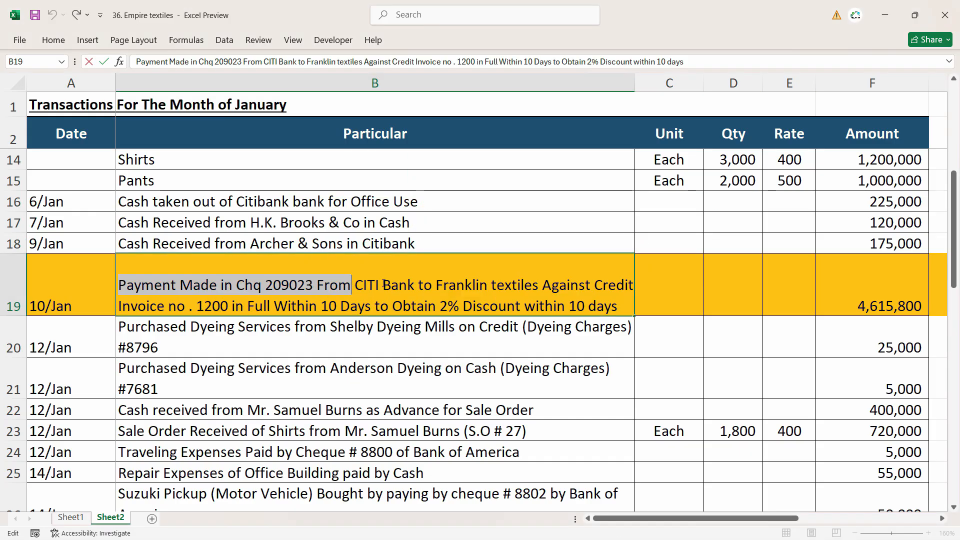
pyautogui.hotkey('alt', 'Tab')
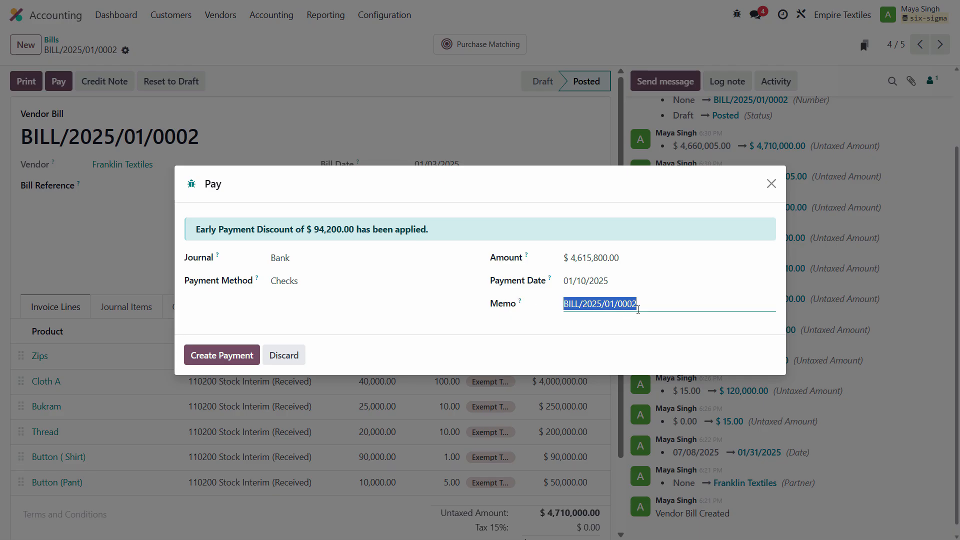
pyautogui.hotkey('alt', 'Tab')
pyautogui.hotkey('ctrl', 'c')
pyautogui.hotkey('alt', 'Tab')
pyautogui.hotkey('ctrl', 'a')
pyautogui.hotkey('ctrl', 'v')
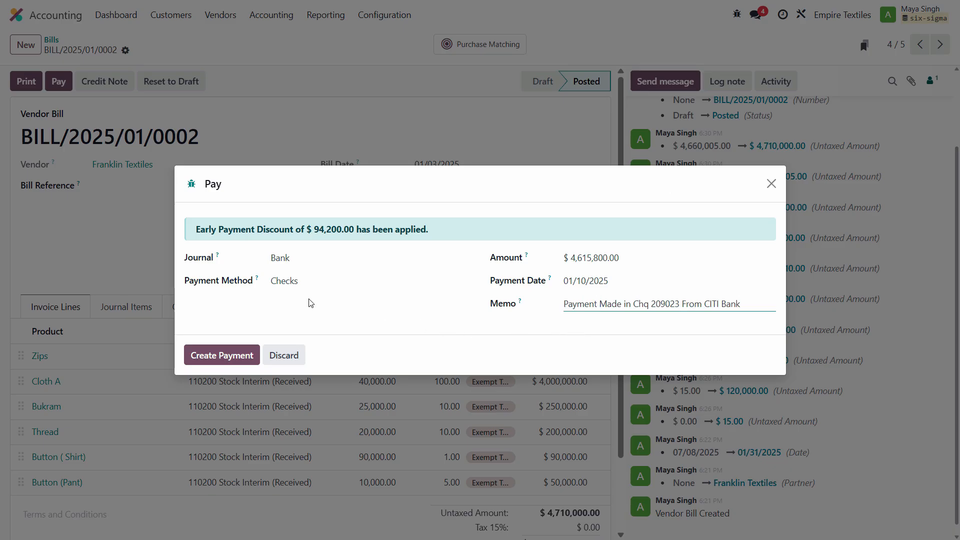
pyautogui.click(222, 355)
# - Open the Franklin Textiles payment from the vendor payments and validate it
pyautogui.click(171, 15)
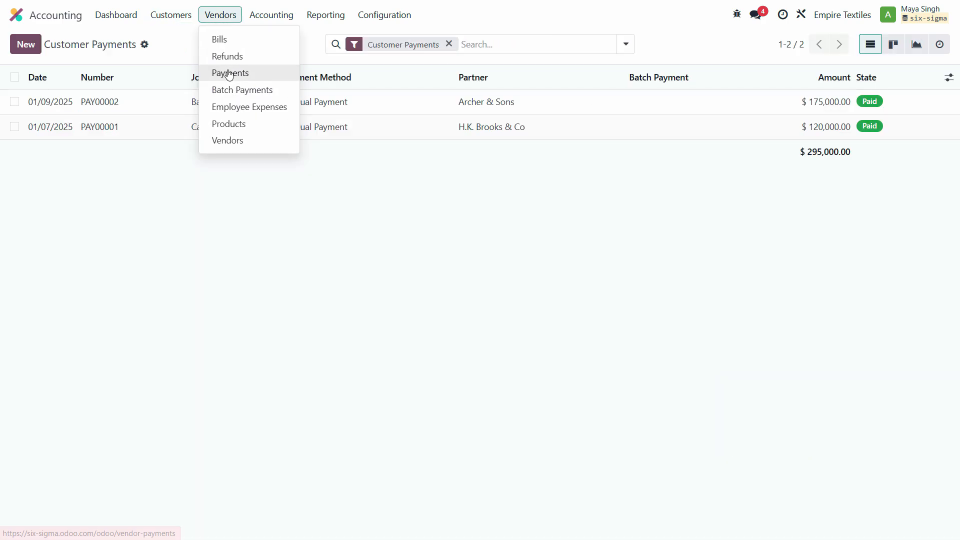
pyautogui.click(230, 74)
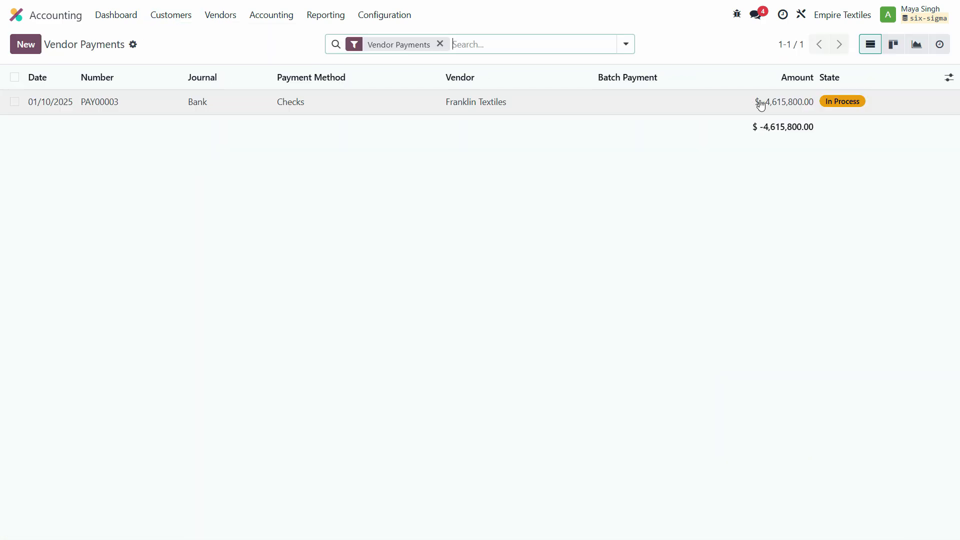
pyautogui.click(263, 105)
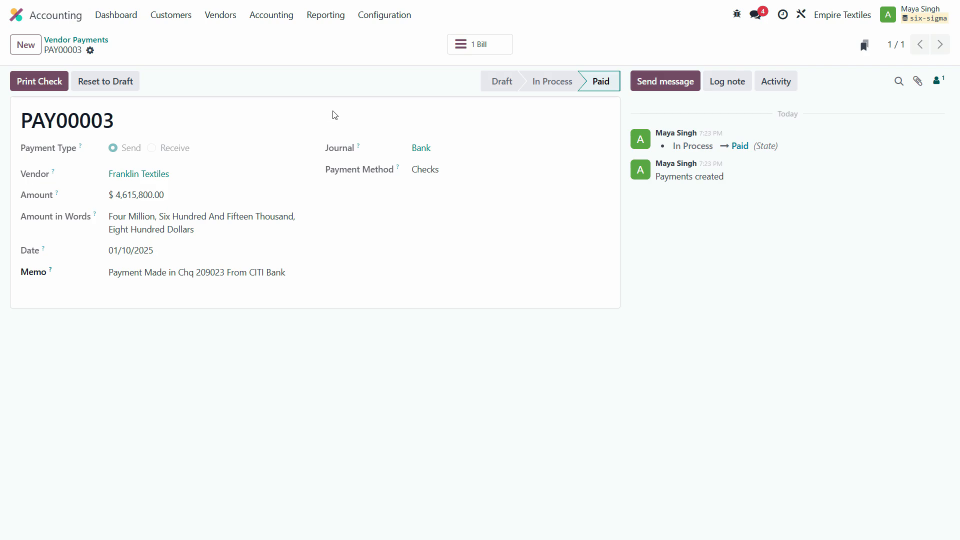
# - Switch to the Excel sheet and review the 12 January dyeing service purchases from Shelby Dyeing Mills and Anderson Dyeing
pyautogui.hotkey('alt', 'Tab')
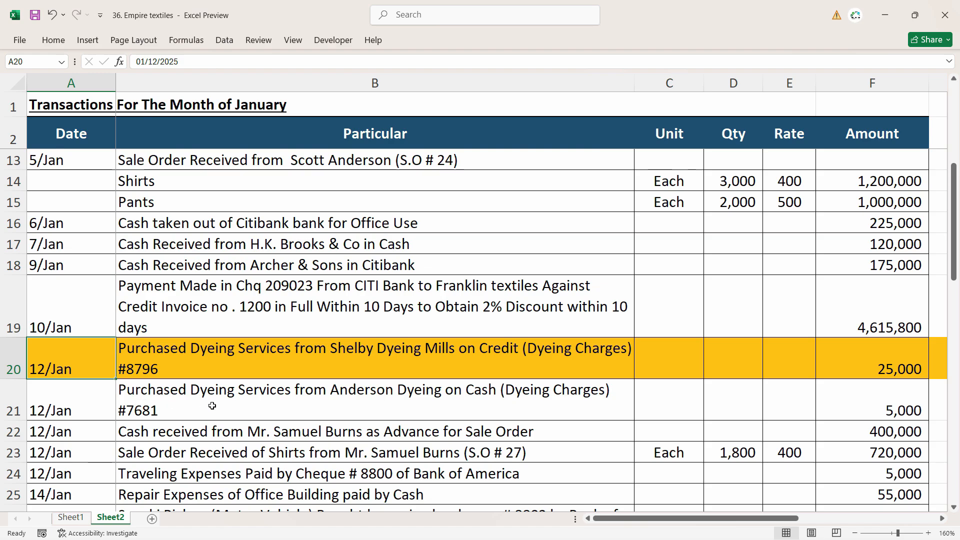
pyautogui.scroll(-2, 213, 405)
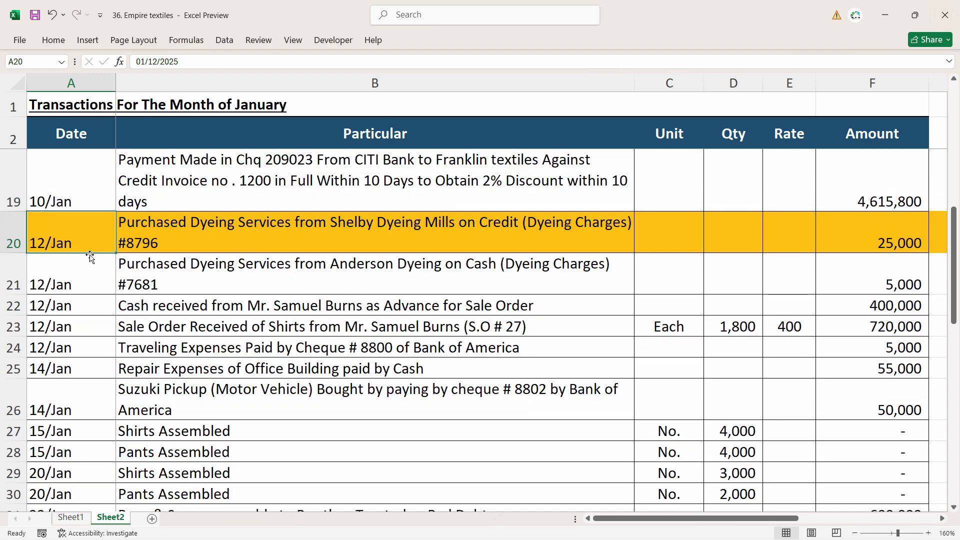
pyautogui.click(169, 235)
pyautogui.click(94, 245)
pyautogui.click(225, 230)
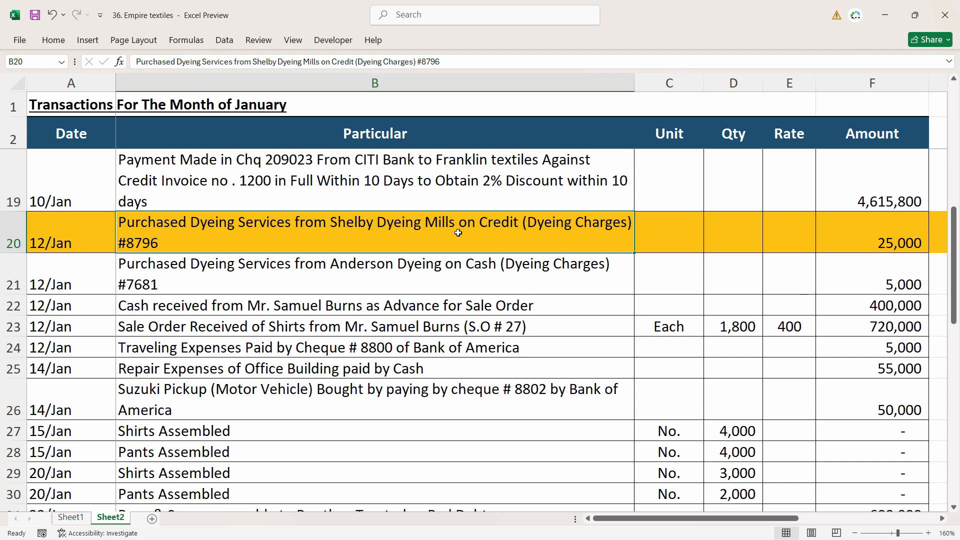
pyautogui.click(409, 288)
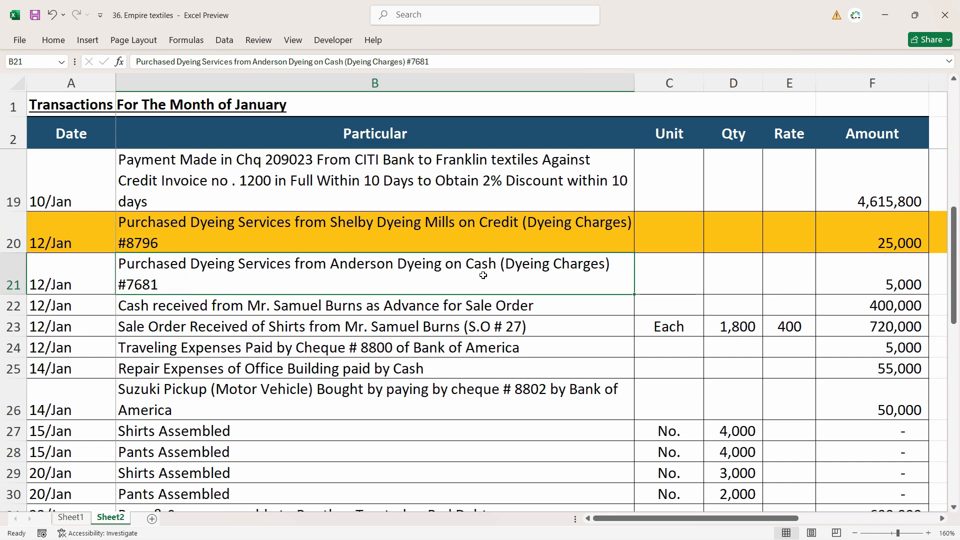
pyautogui.click(197, 243)
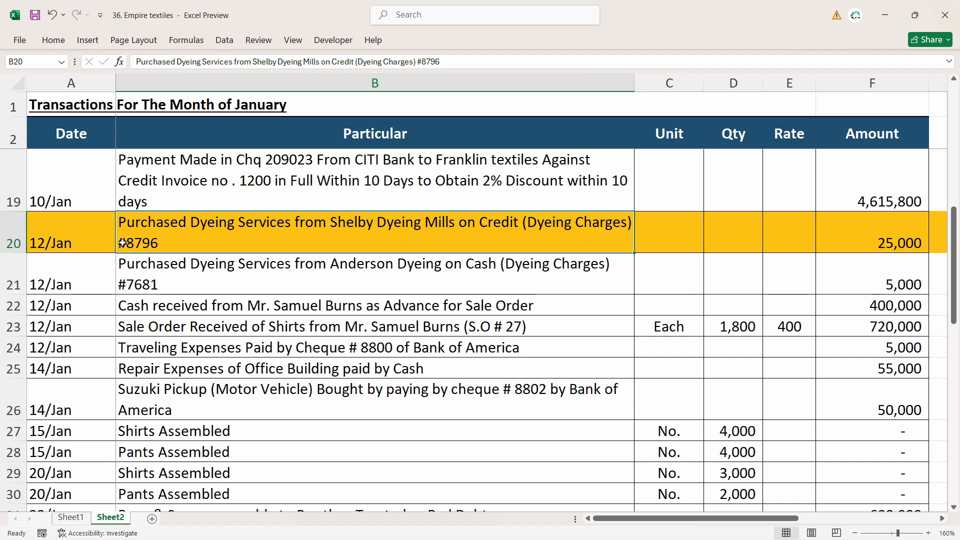
pyautogui.click(78, 244)
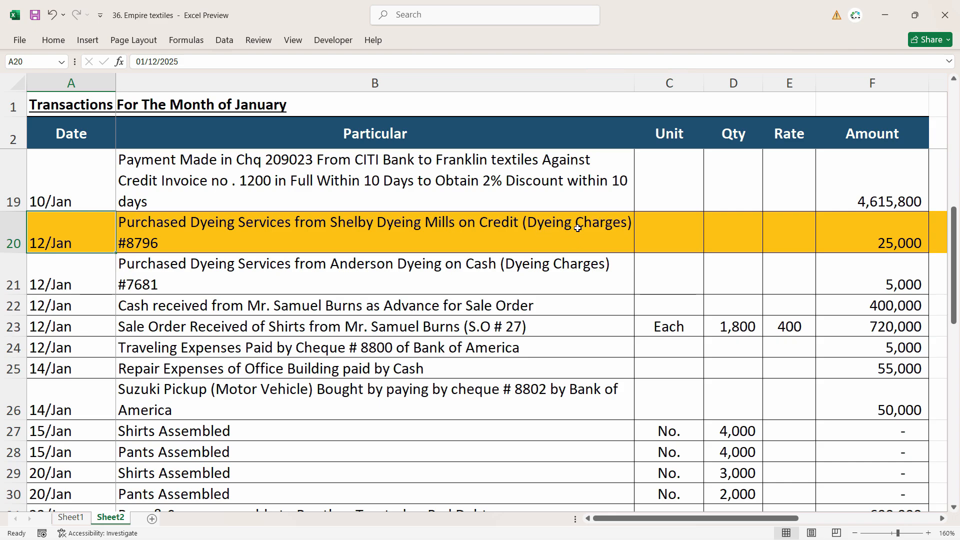
# - Switch to Odoo and start a new vendor bill in Accounting
pyautogui.hotkey('alt', 'Tab')
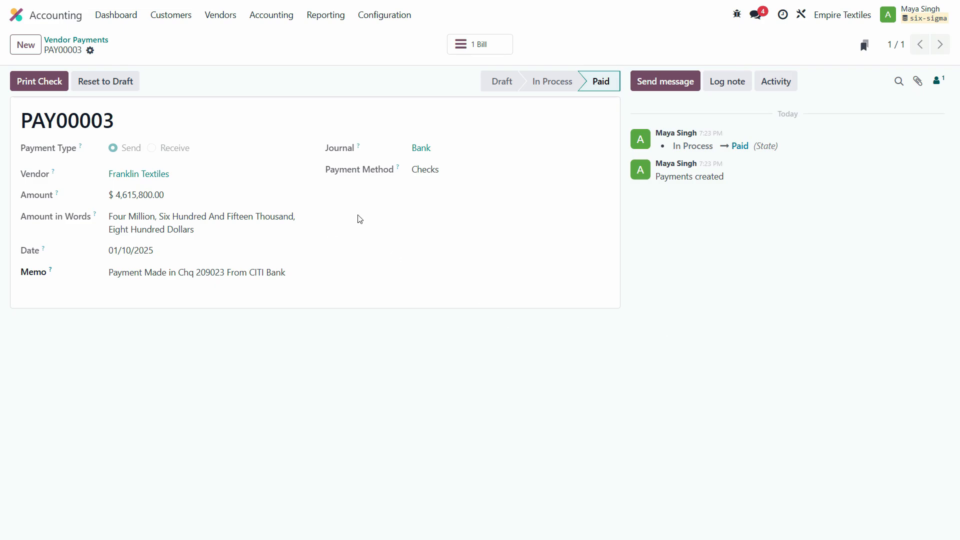
pyautogui.click(18, 15)
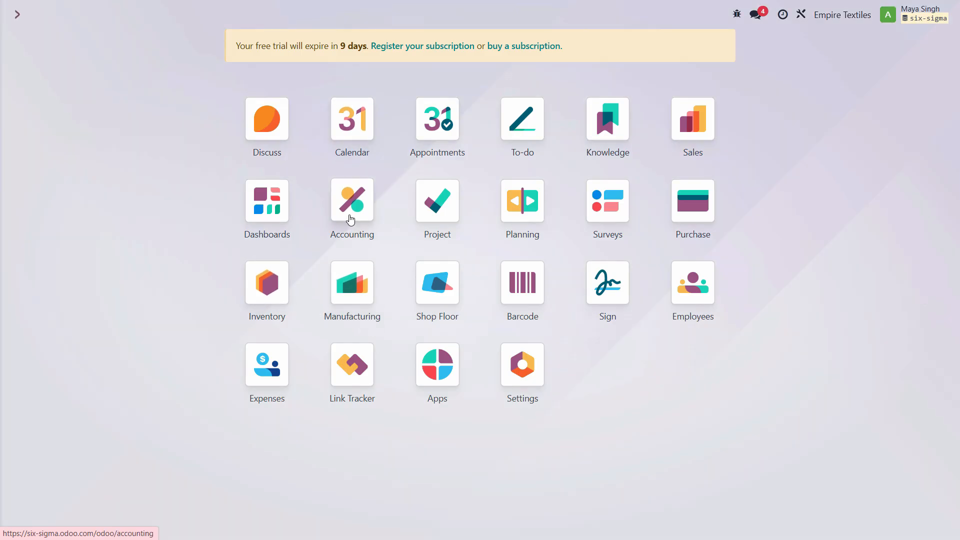
pyautogui.click(350, 216)
pyautogui.click(218, 17)
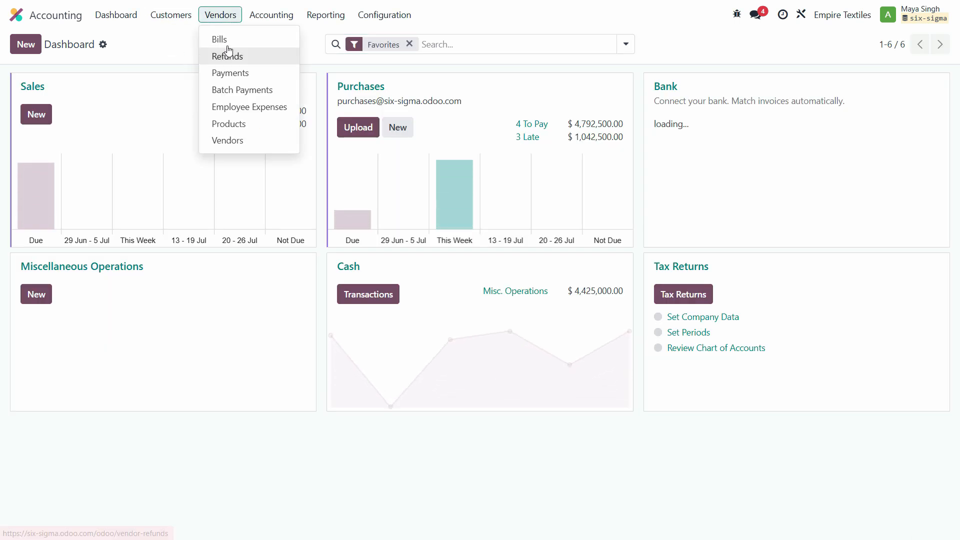
pyautogui.click(220, 40)
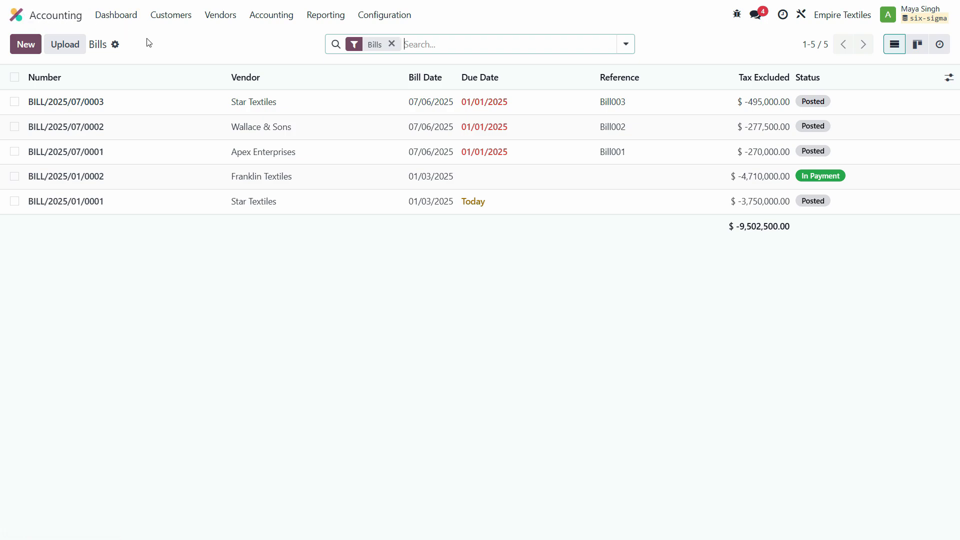
pyautogui.click(25, 44)
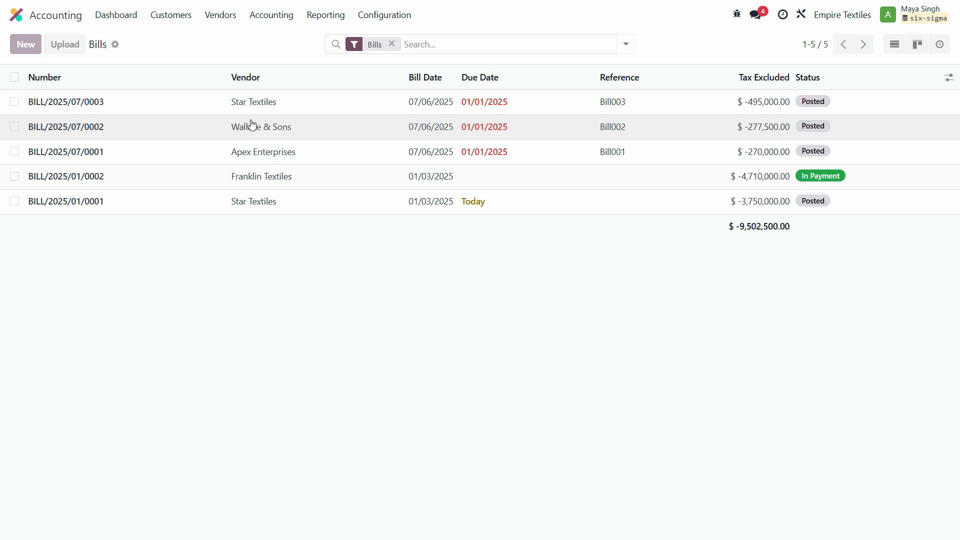
pyautogui.click(162, 168)
pyautogui.write('she')
pyautogui.press('BackSpace')
pyautogui.press('BackSpace')
pyautogui.press('BackSpace')
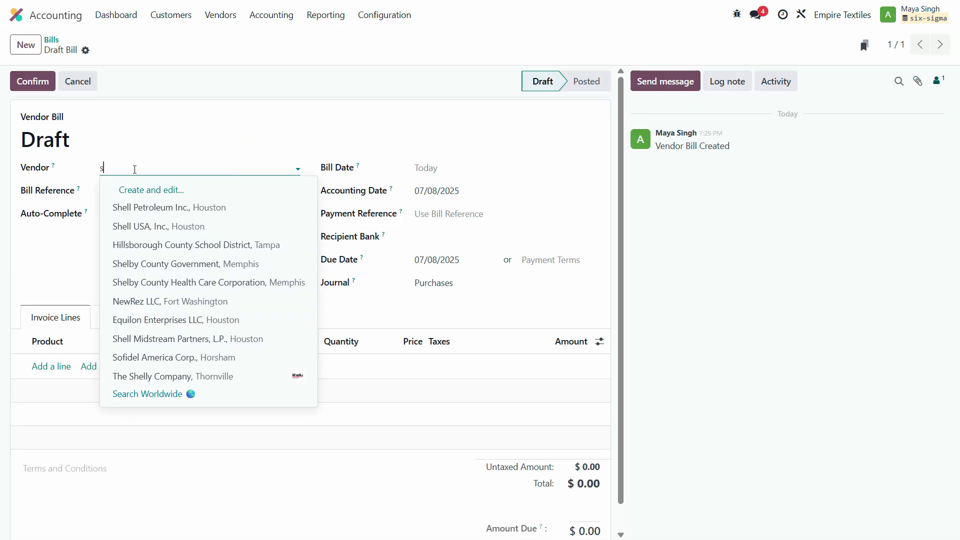
# - Copy "Shelby Dyeing Mills" from the Excel entry, and create it as a new company vendor on the draft bill
pyautogui.hotkey('alt', 'Tab')
pyautogui.doubleClick(395, 221)
pyautogui.click(454, 264)
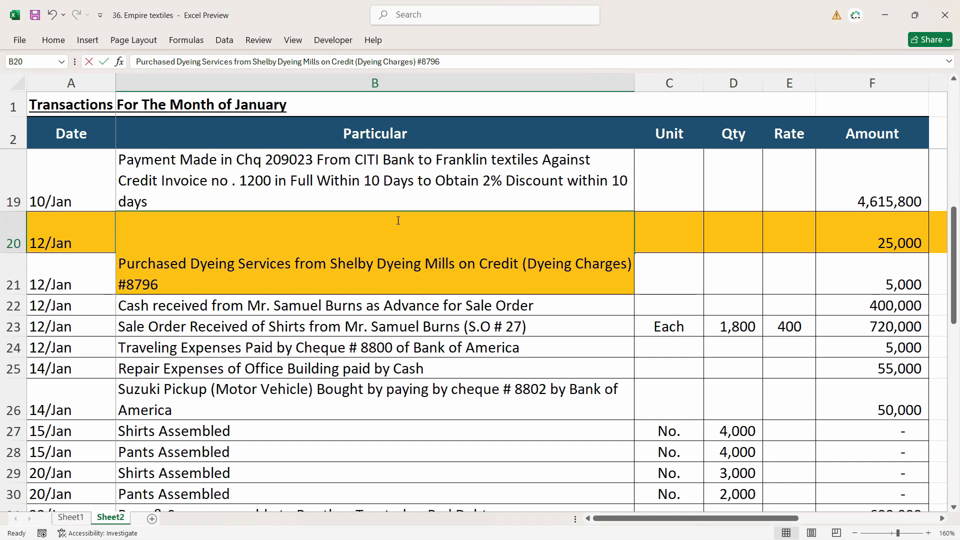
pyautogui.moveTo(334, 263); pyautogui.dragTo(330, 264)
pyautogui.hotkey('ctrl', 'c')
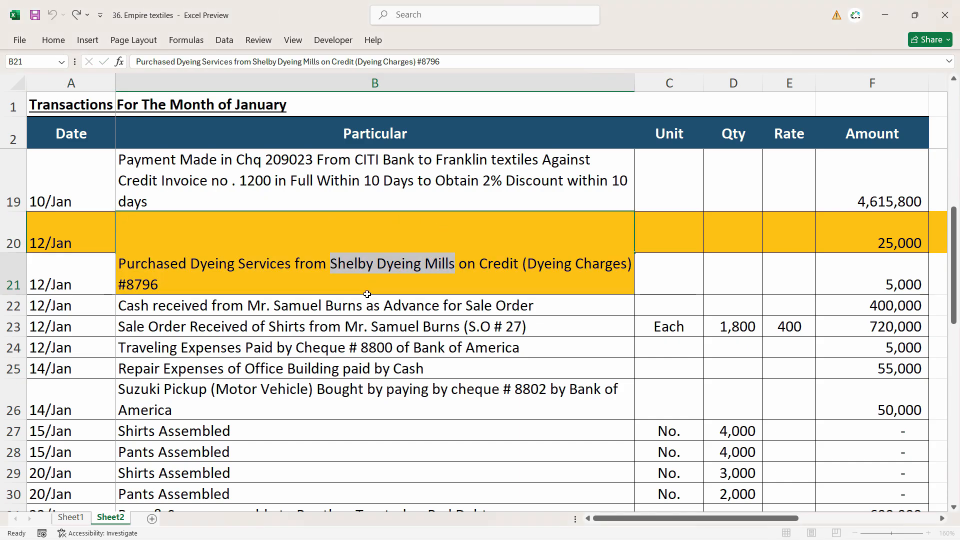
pyautogui.hotkey('alt', 'Tab')
pyautogui.hotkey('ctrl', 'v')
pyautogui.press('Return')
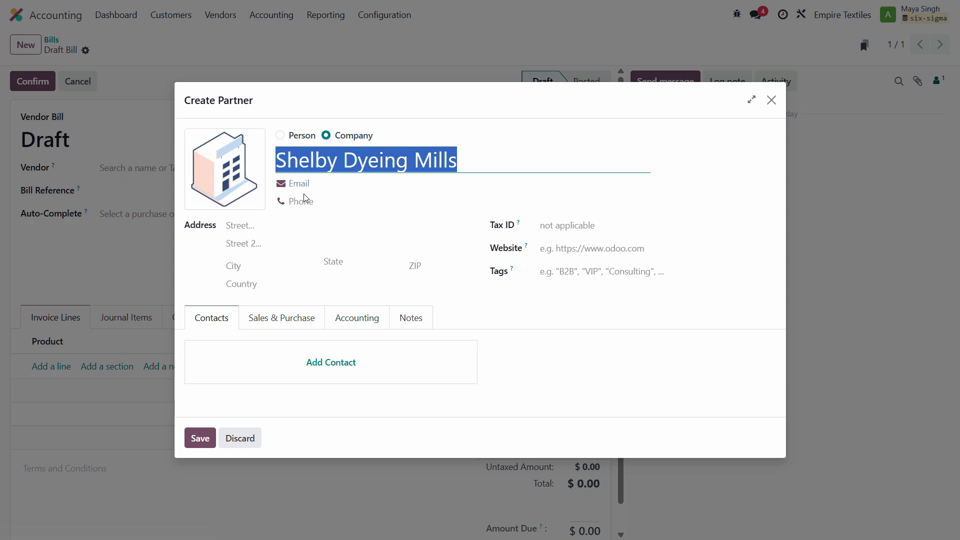
pyautogui.click(206, 440)
# - Set the bill date to 01/12/2025, matching the date in the Excel sheet
pyautogui.click(122, 197)
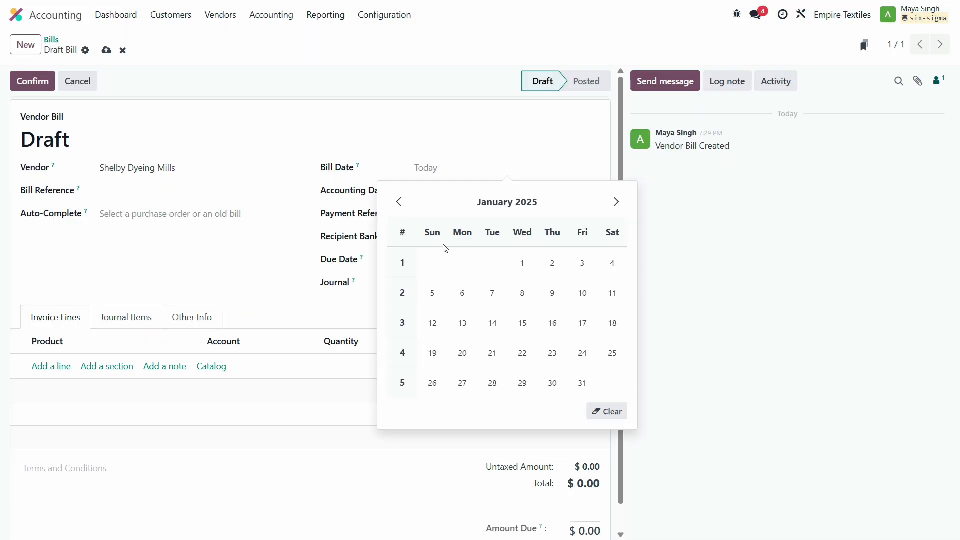
pyautogui.hotkey('alt', 'Tab')
pyautogui.hotkey('alt', 'Tab')
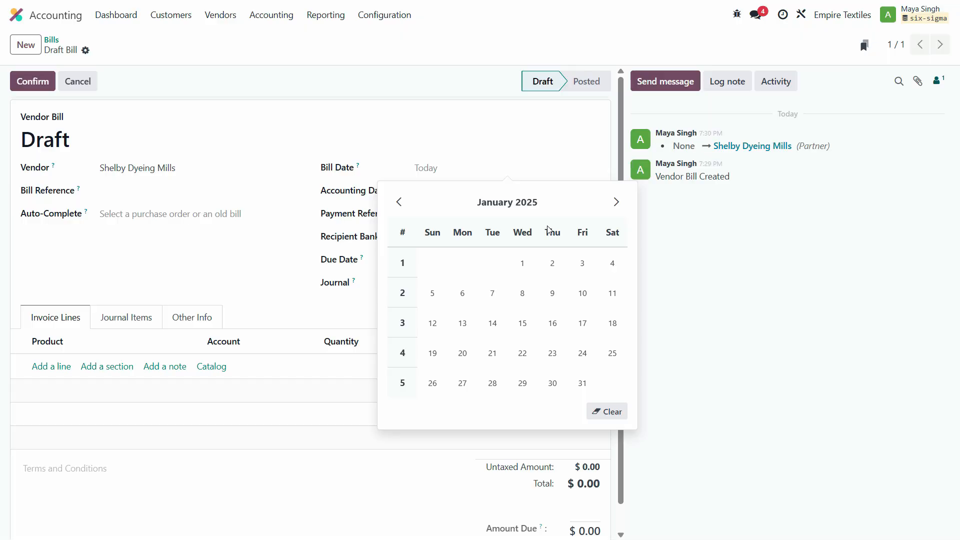
pyautogui.click(430, 352)
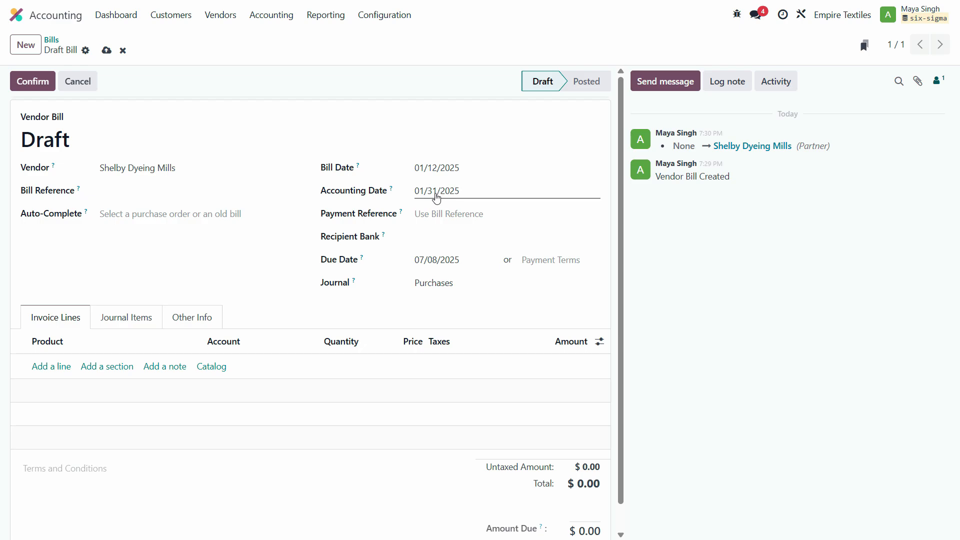
# - Set the bill's payment terms to 30 Days and add an invoice line
pyautogui.click(463, 269)
pyautogui.click(550, 260)
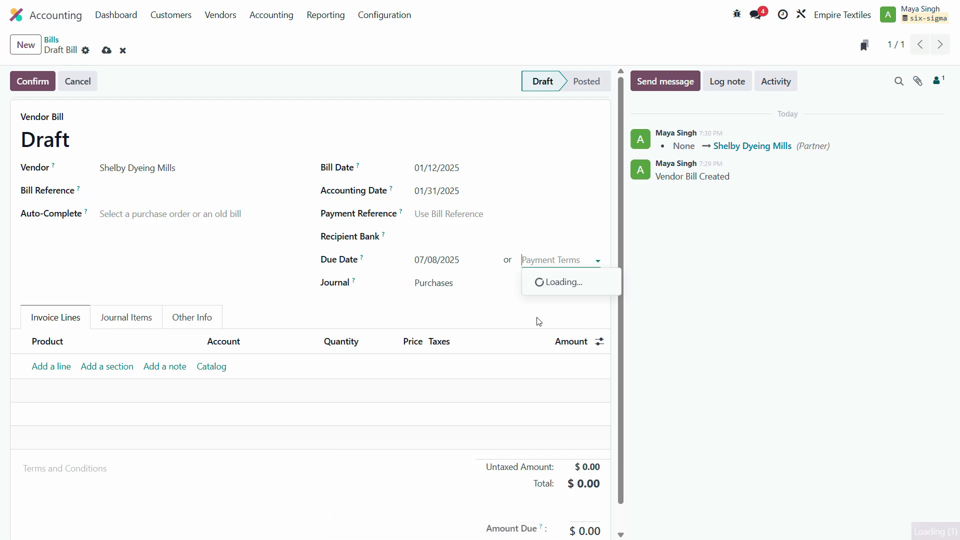
pyautogui.click(553, 333)
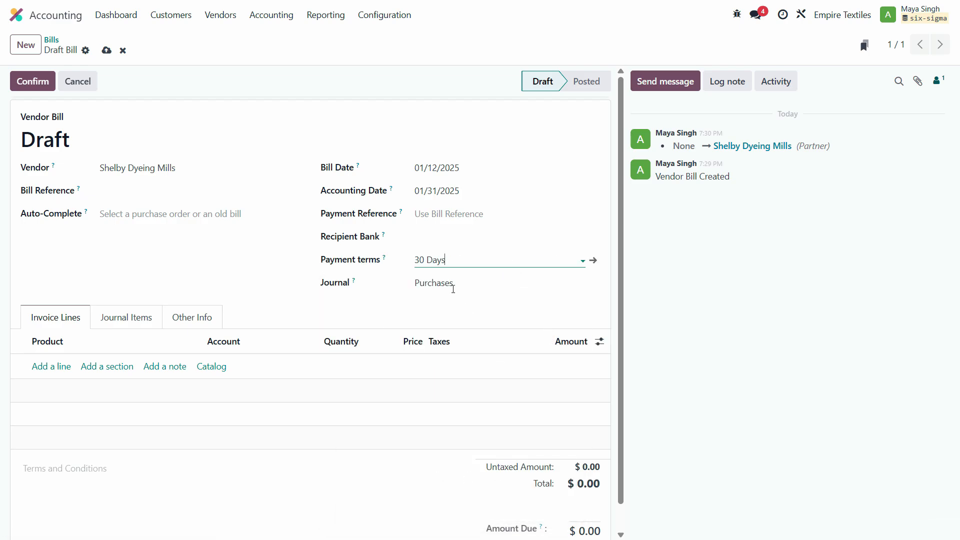
pyautogui.click(56, 370)
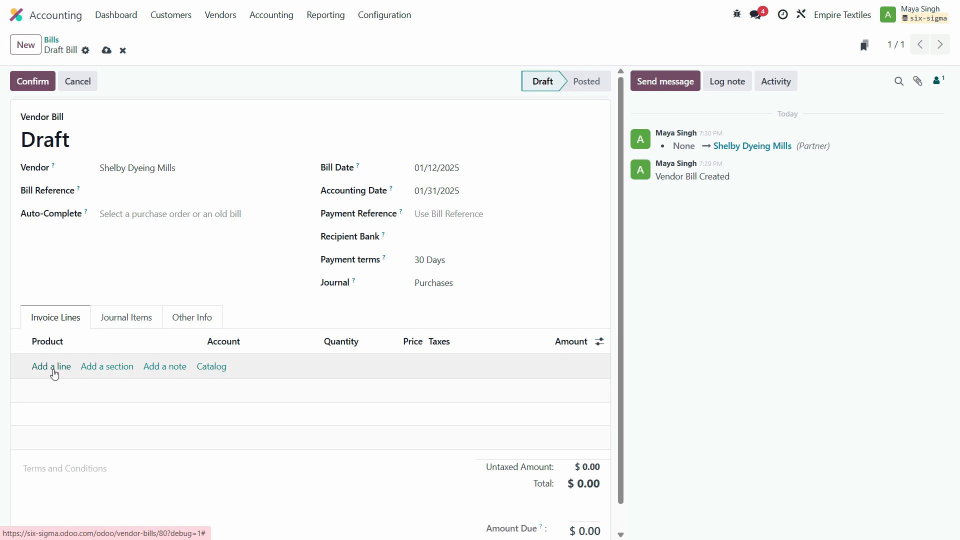
pyautogui.click(80, 366)
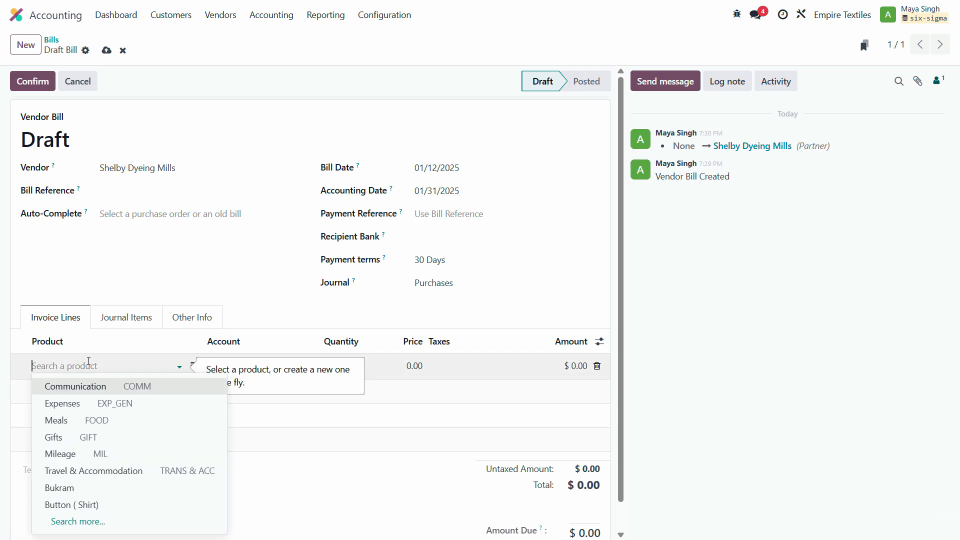
pyautogui.click(97, 522)
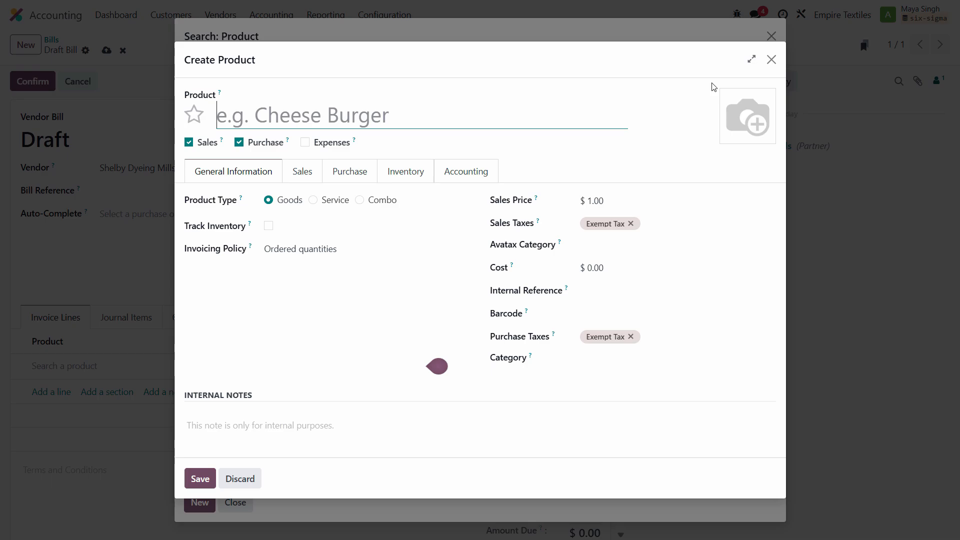
pyautogui.click(772, 62)
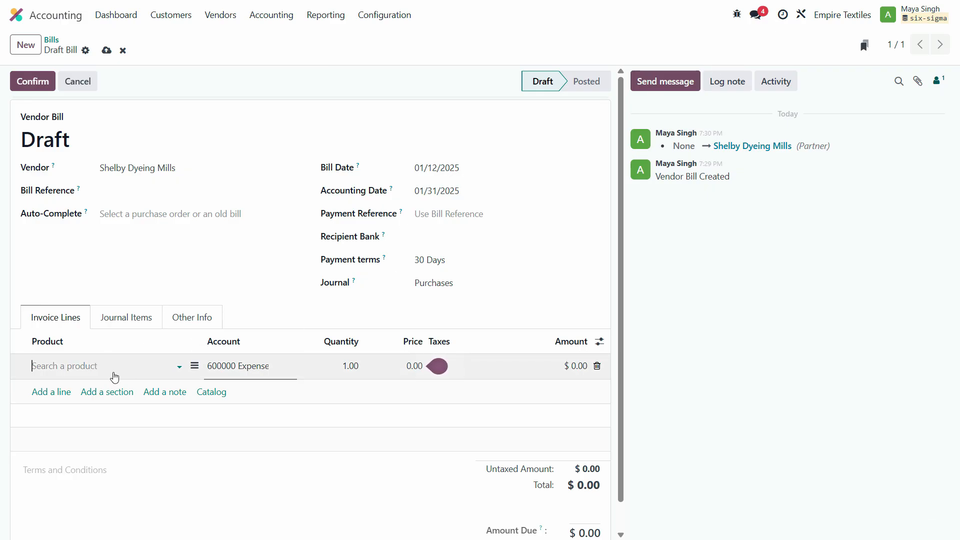
# - Hide the Product column of the invoice lines and label the new line "Dyeing Services"
pyautogui.click(599, 342)
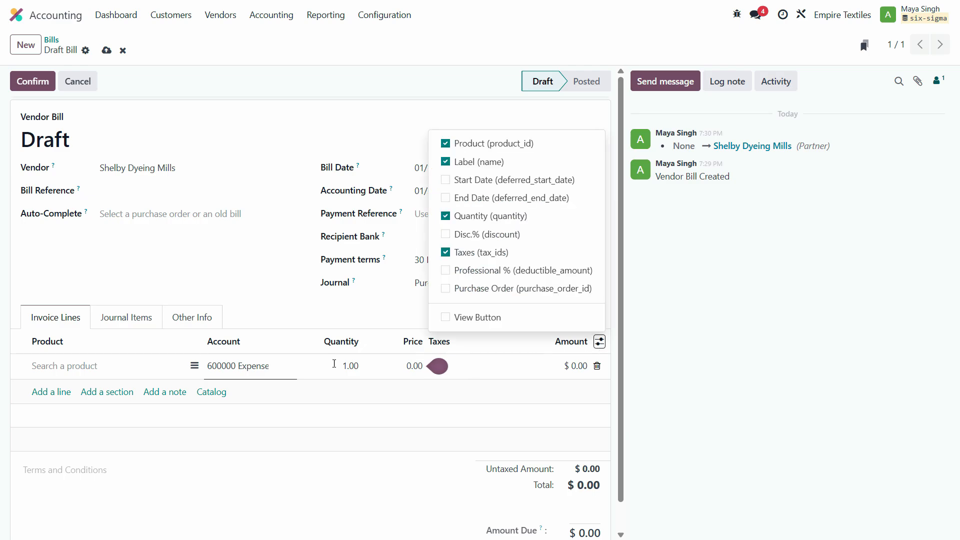
pyautogui.click(445, 143)
pyautogui.click(80, 367)
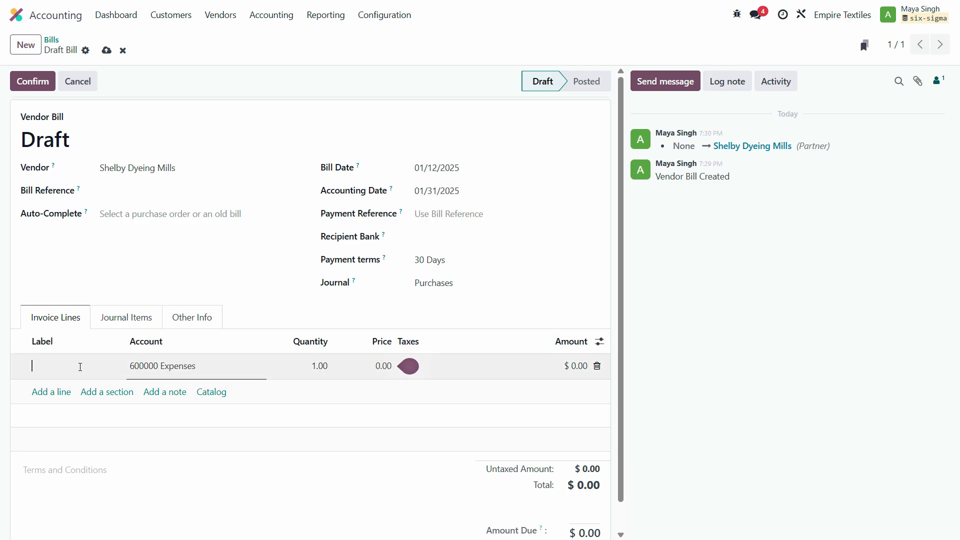
pyautogui.write('Dyeing')
pyautogui.hotkey('alt', 'Tab')
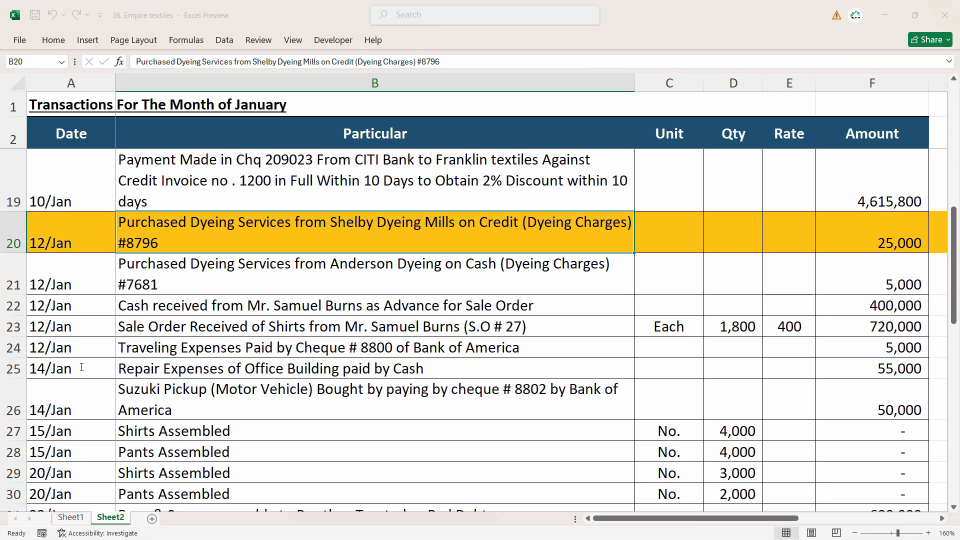
pyautogui.hotkey('alt', 'Tab')
pyautogui.press('BackSpace')
pyautogui.write('Dyeing Services')
# - Set the account of the Dyeing Services line to 500000 Cost of Goods Sold
pyautogui.press('Tab')
pyautogui.write('cost')
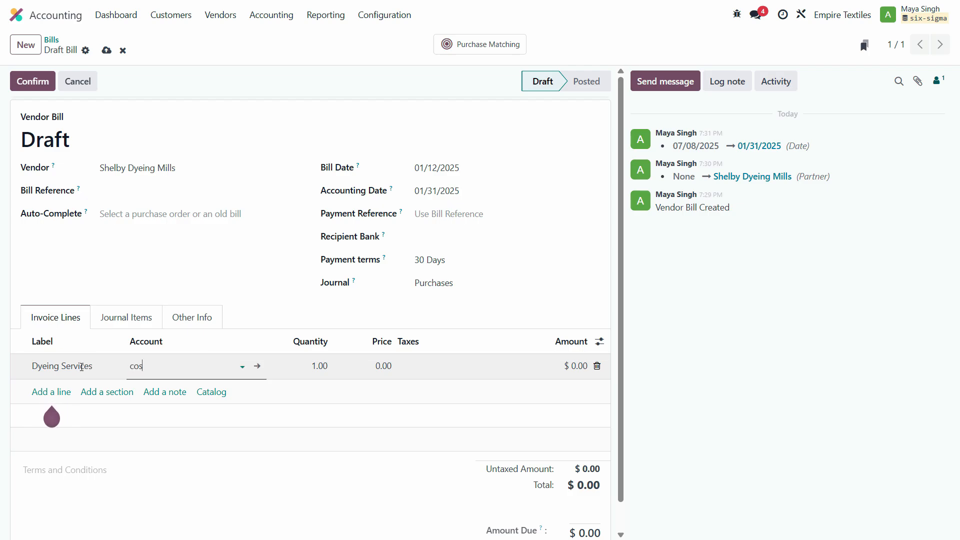
pyautogui.press('BackSpace')
pyautogui.press('BackSpace')
pyautogui.press('BackSpace')
pyautogui.press('BackSpace')
pyautogui.write('5')
pyautogui.click(228, 396)
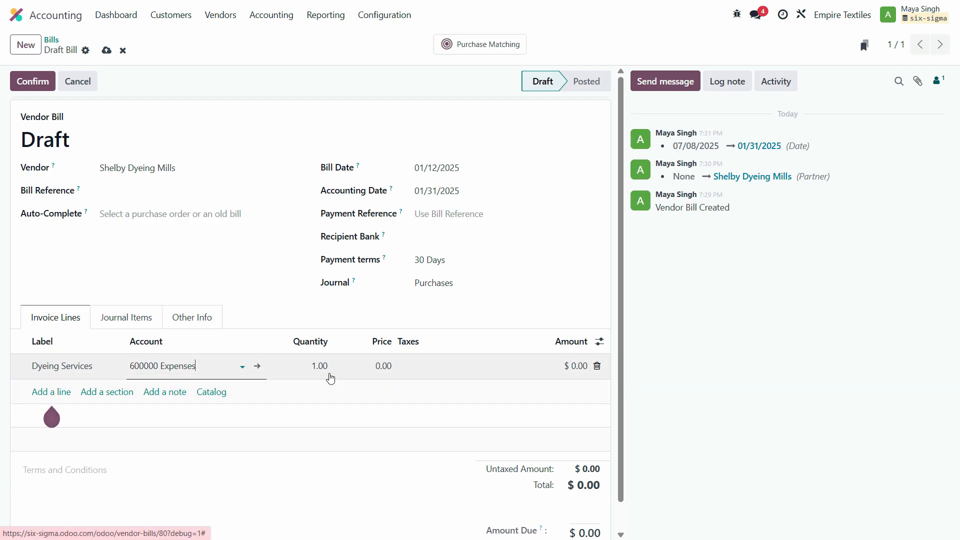
pyautogui.click(321, 366)
pyautogui.click(561, 369)
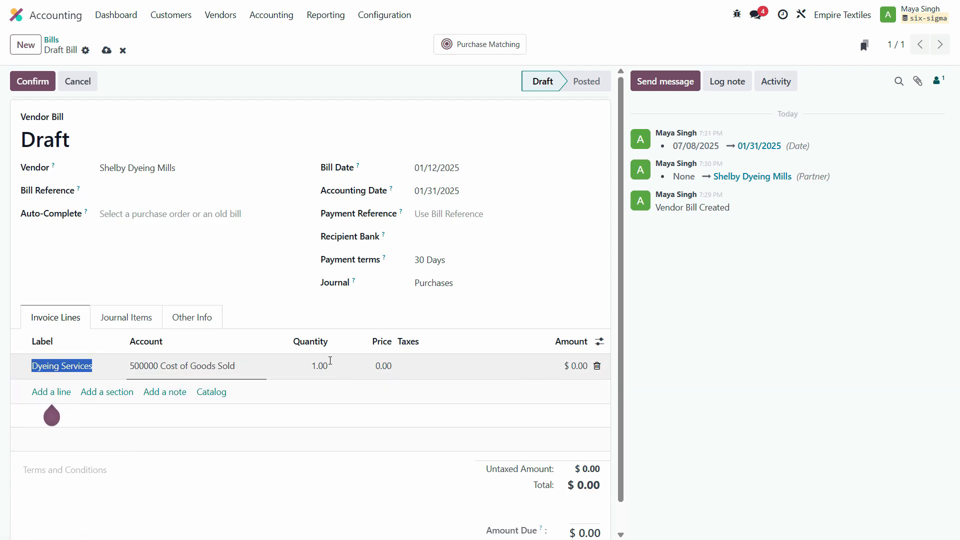
# - Set the price of the Dyeing Services line to 25,000, the amount given in the Excel sheet
pyautogui.click(396, 367)
pyautogui.hotkey('alt', 'Tab')
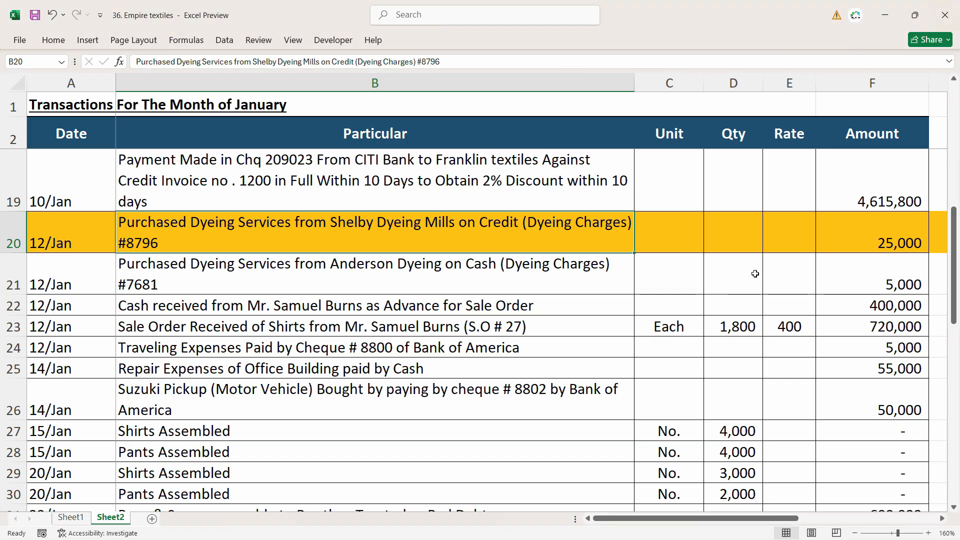
pyautogui.hotkey('alt', 'Tab')
pyautogui.write('25000')
pyautogui.press('Tab')
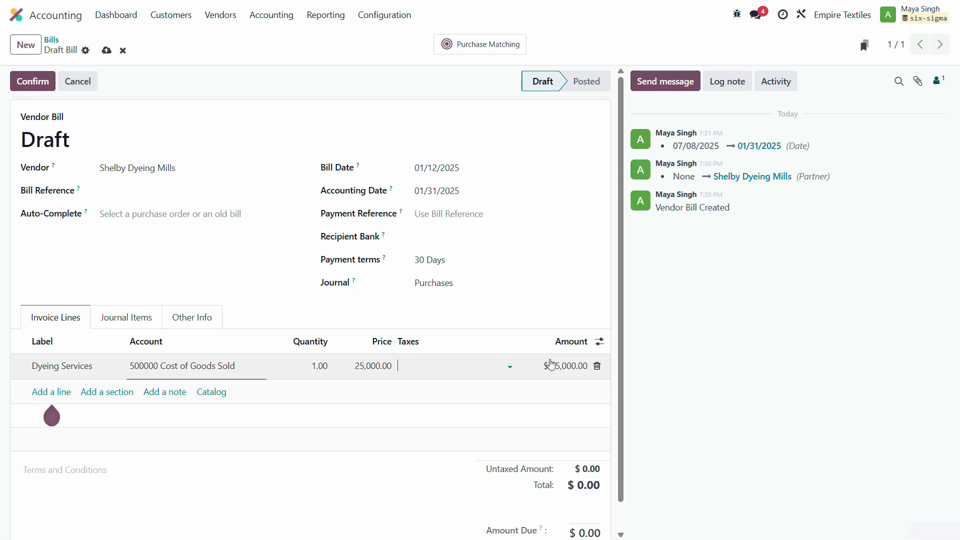
# - Hide the Quantity column of the invoice lines and open the bill's journal items
pyautogui.click(599, 342)
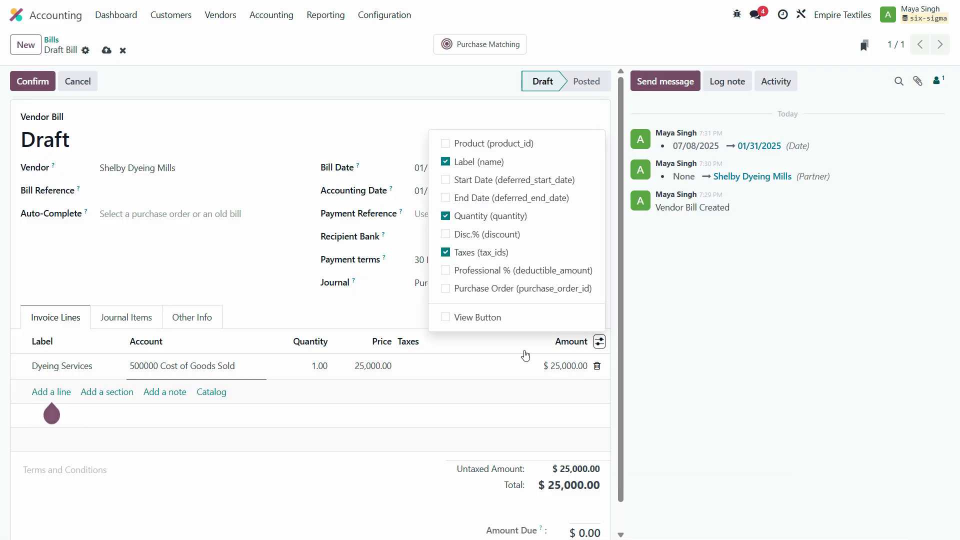
pyautogui.click(477, 220)
pyautogui.click(568, 369)
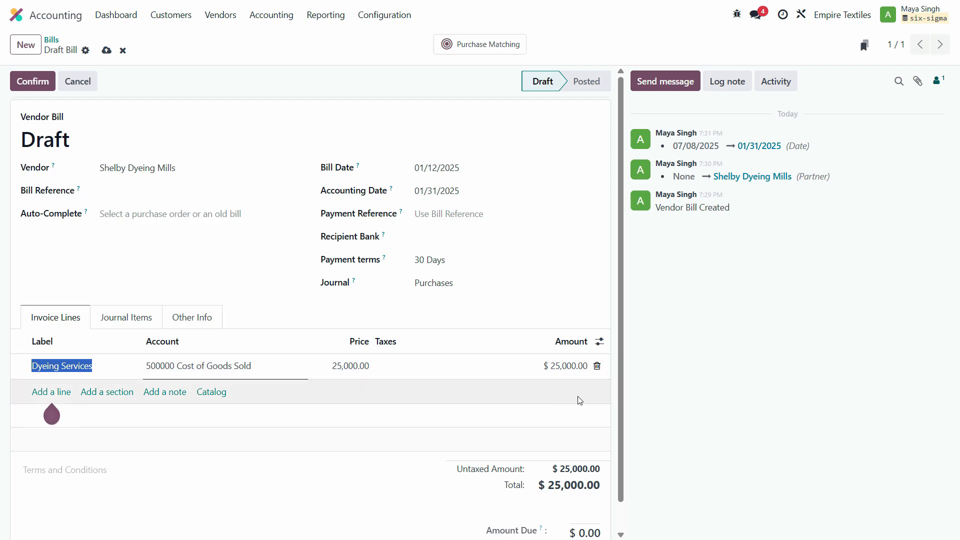
pyautogui.click(128, 322)
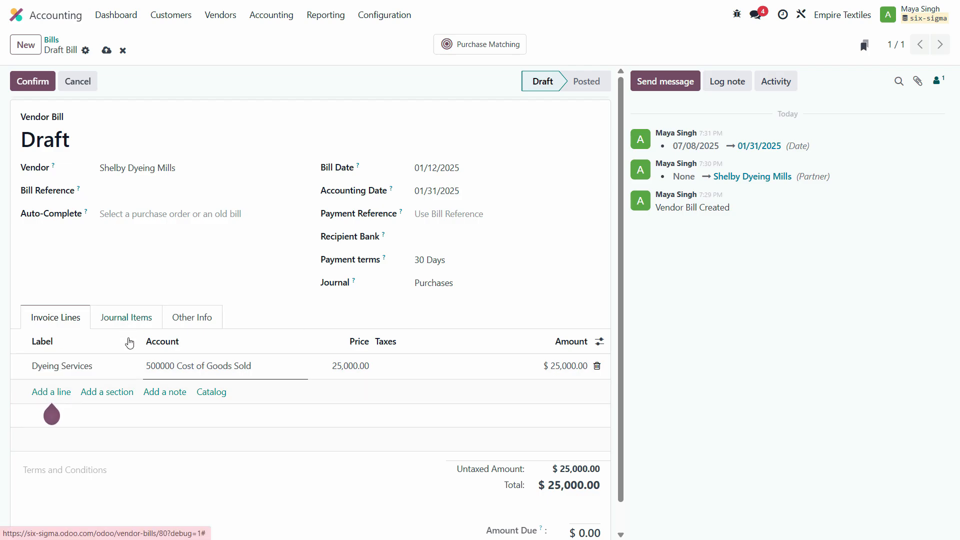
# - Review the journal items of the Shelby Dyeing Mills bill and confirm the bill
pyautogui.click(125, 321)
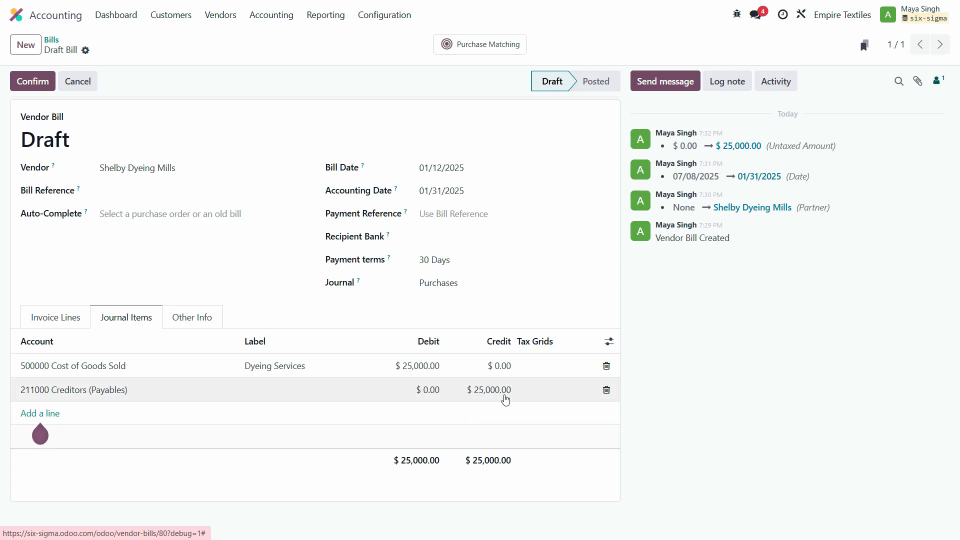
pyautogui.click(31, 82)
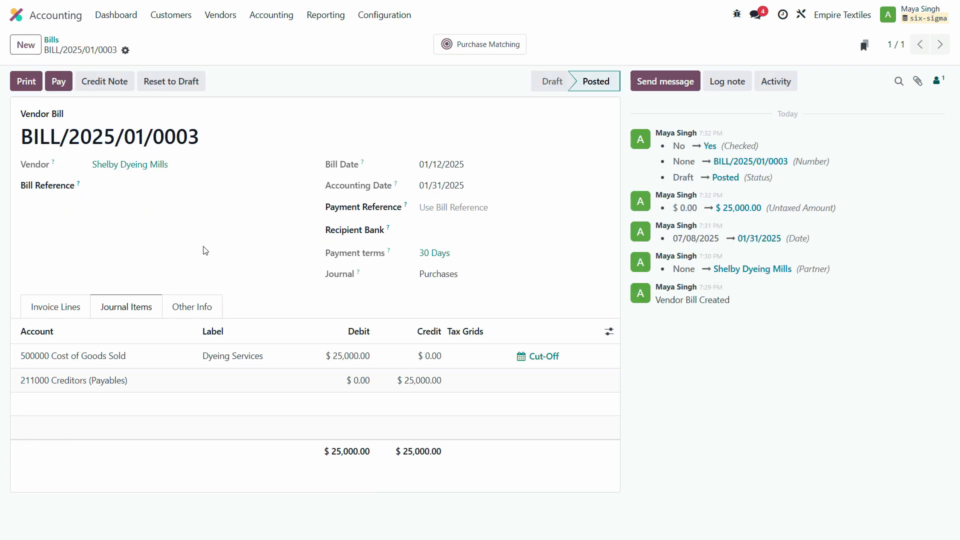
# - Switch to the Excel sheet and examine row 21, the cash purchase of dyeing services from Anderson Dyeing
pyautogui.hotkey('alt', 'Tab')
pyautogui.click(270, 279)
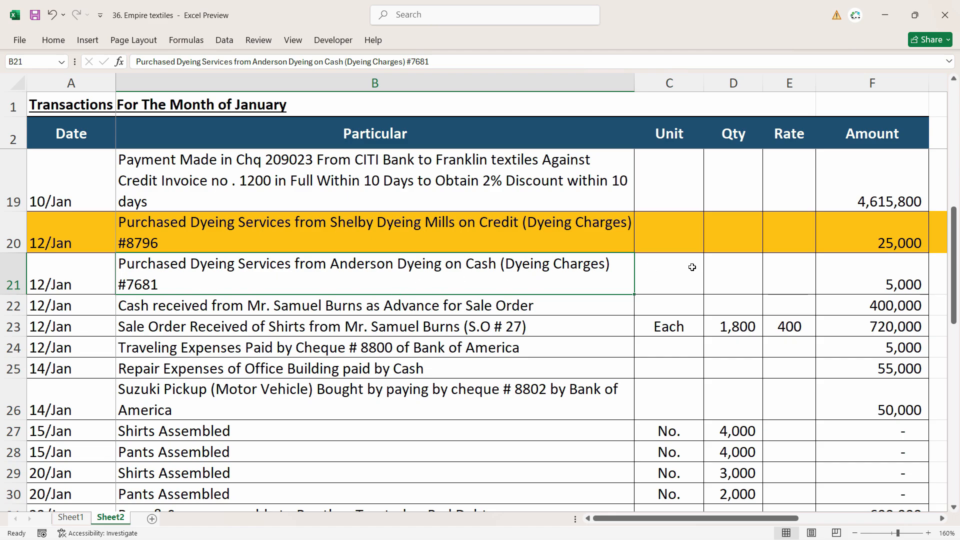
pyautogui.press('Up')
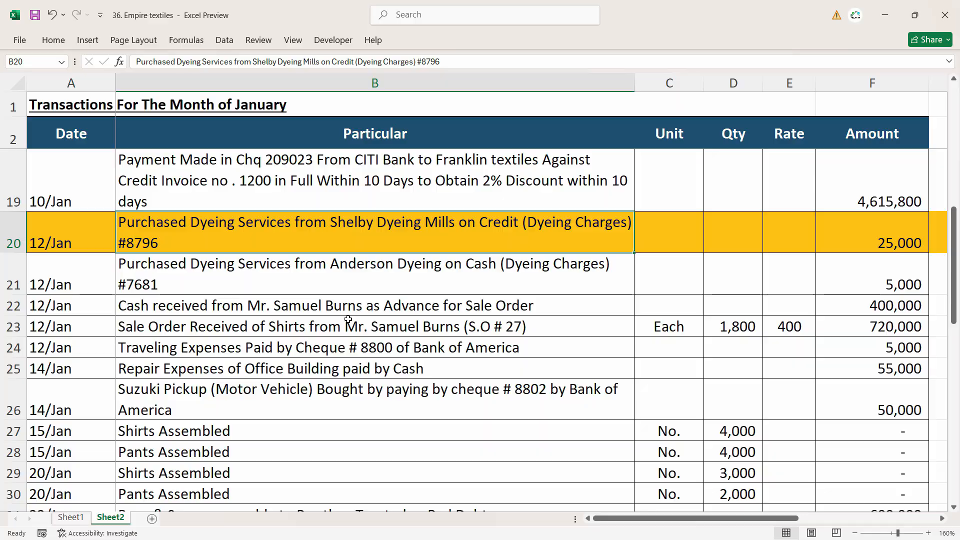
pyautogui.hotkey('alt', 'Tab')
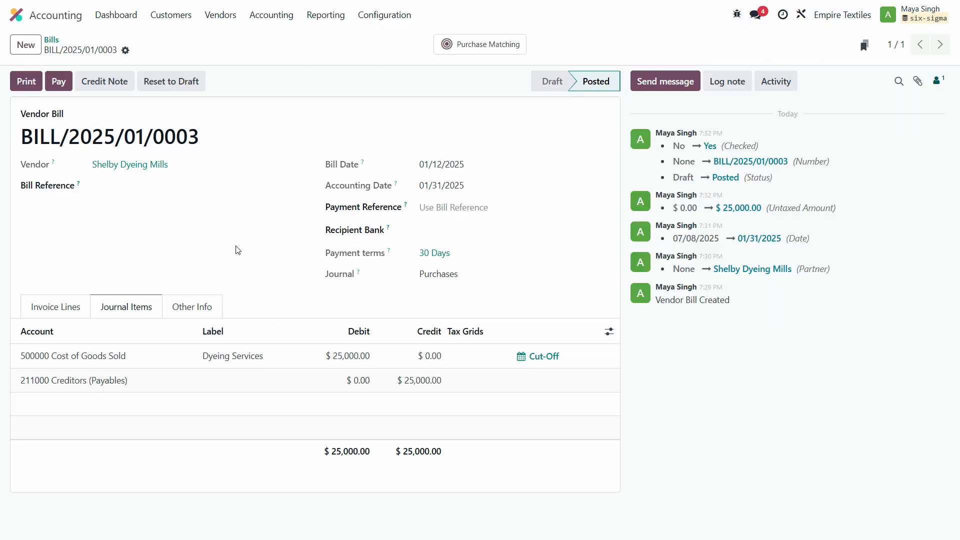
pyautogui.hotkey('alt', 'Tab')
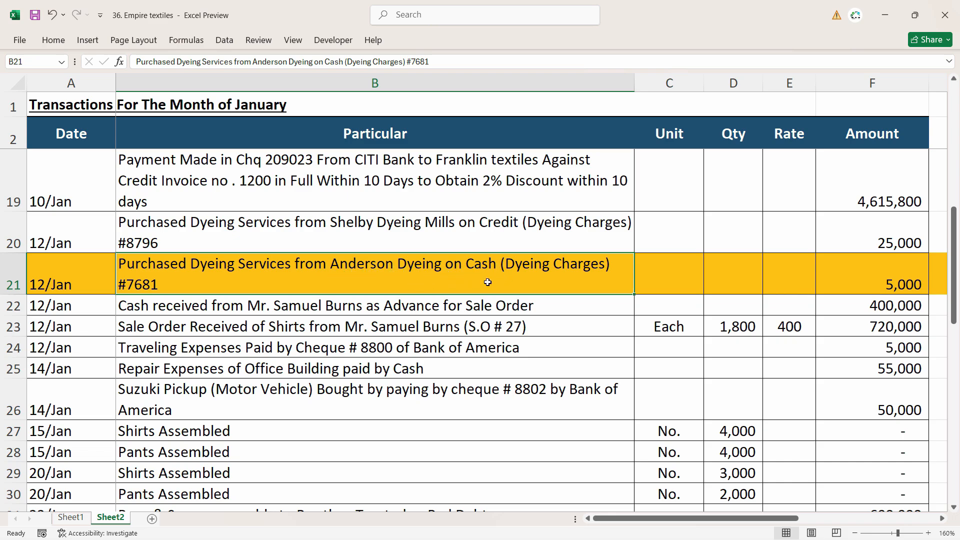
pyautogui.click(98, 282)
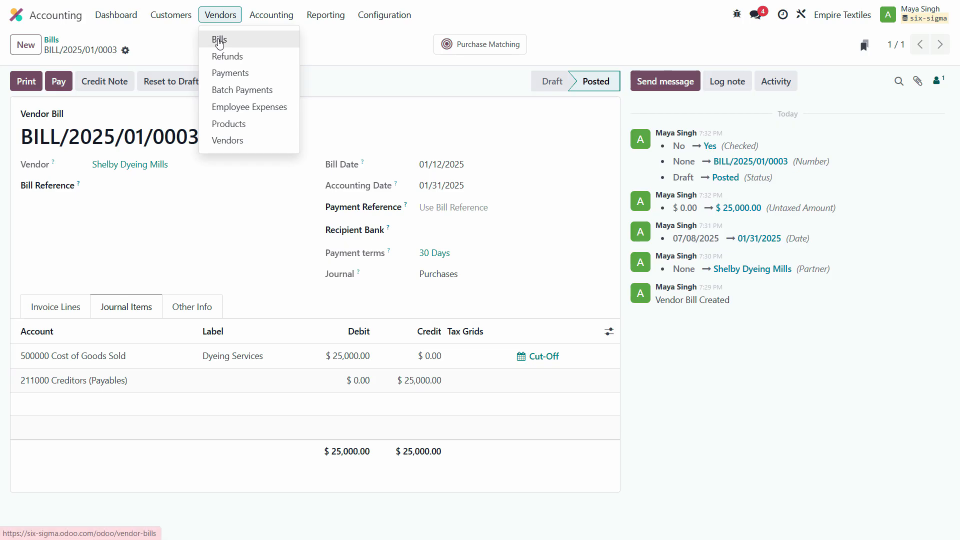
# - Start a new vendor bill in Odoo and check the supplier named in row 21 of the Excel sheet
pyautogui.click(215, 39)
pyautogui.click(26, 44)
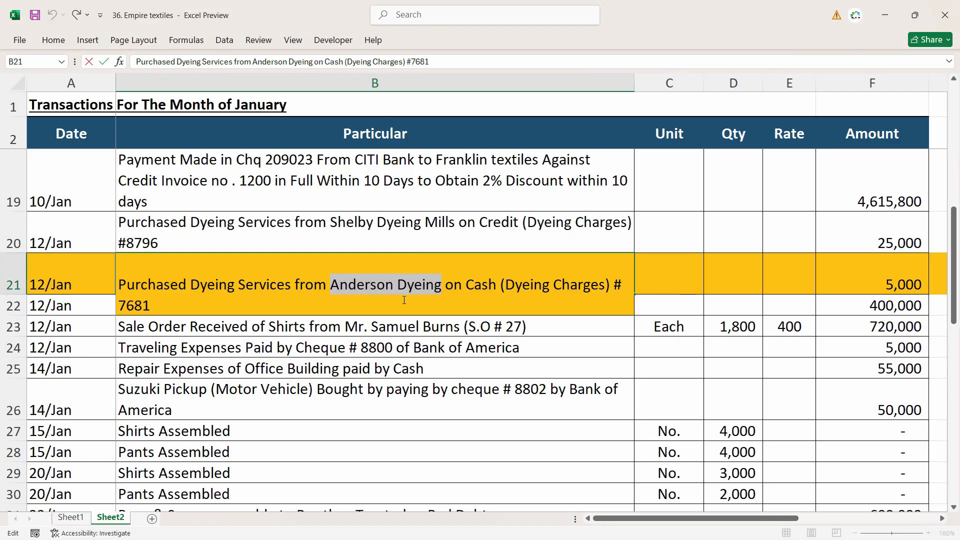
pyautogui.press('Escape')
pyautogui.hotkey('alt', 'Tab')
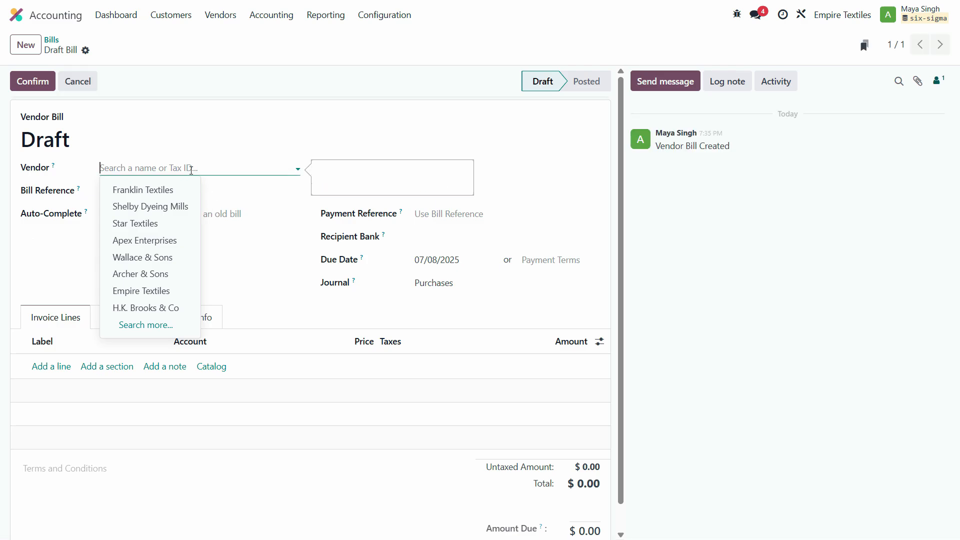
# - Create a new vendor named "Cash Vendor" as a person and assign it to the bill
pyautogui.write('Cash Vendor')
pyautogui.click(128, 190)
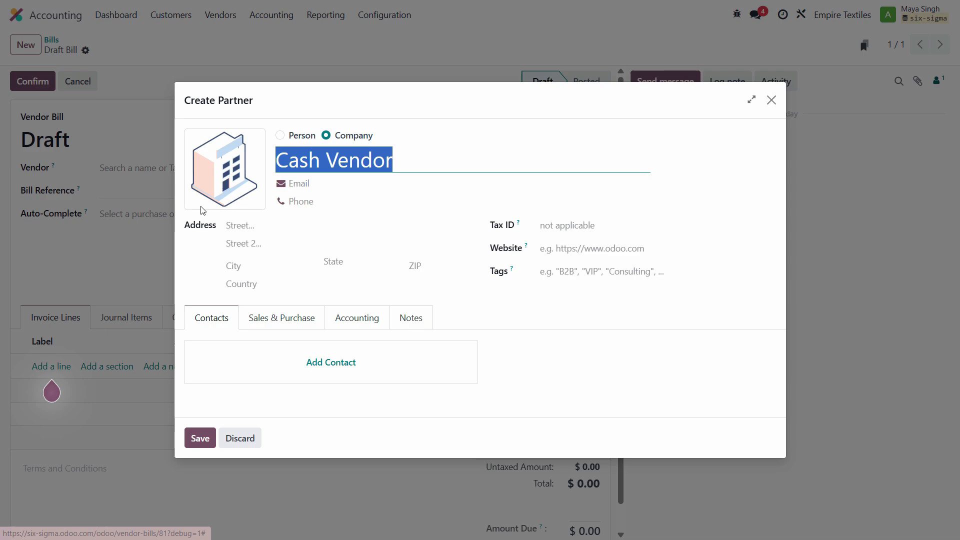
pyautogui.click(295, 426)
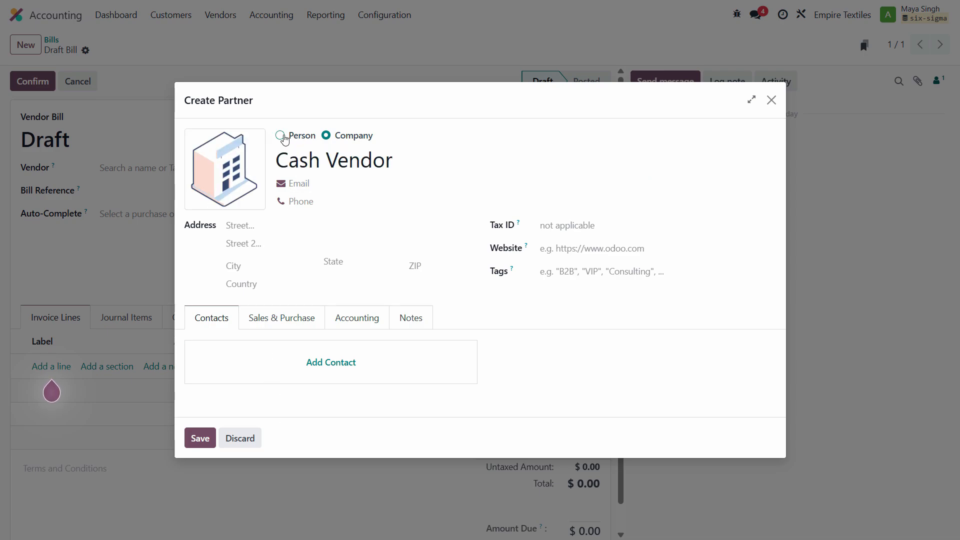
pyautogui.click(280, 136)
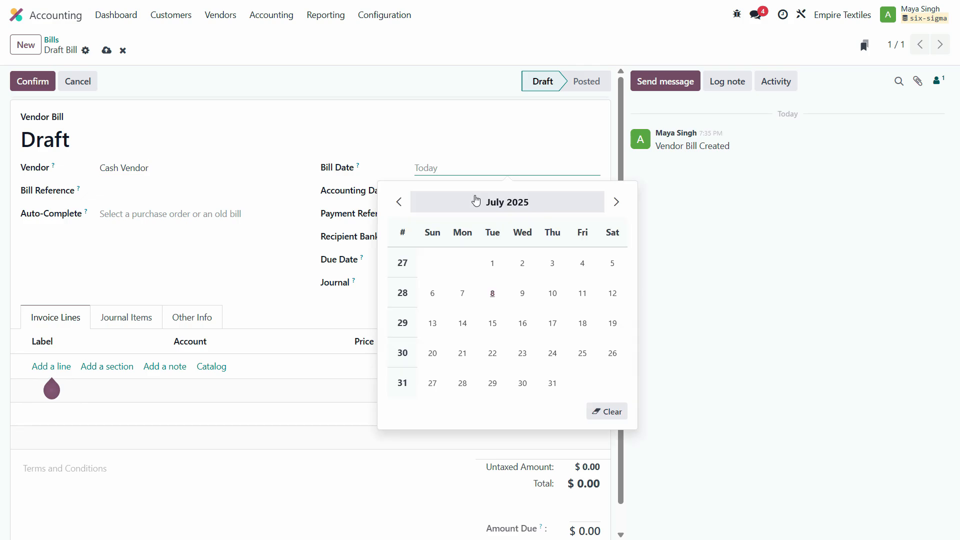
# - Set the bill date of the Cash Vendor bill to 01/12/2025
pyautogui.click(492, 200)
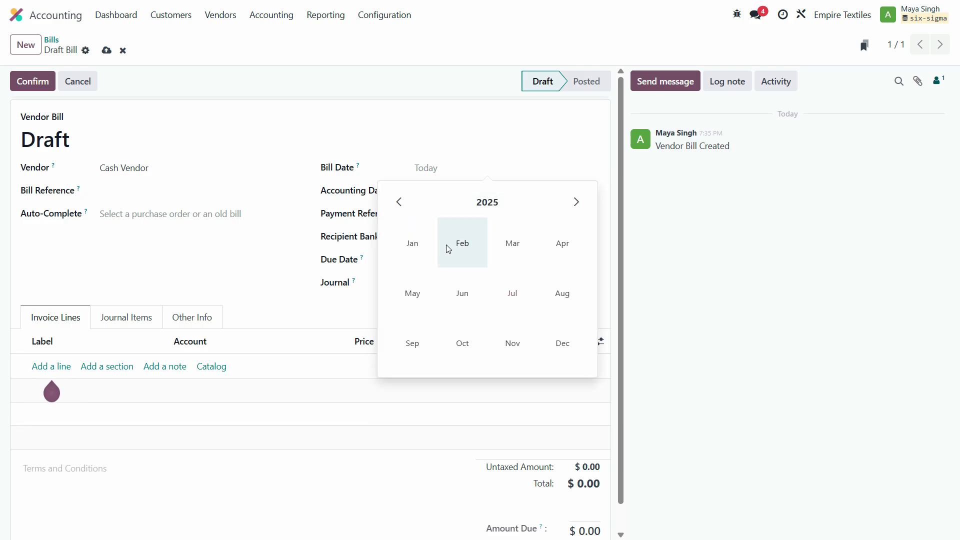
pyautogui.click(424, 256)
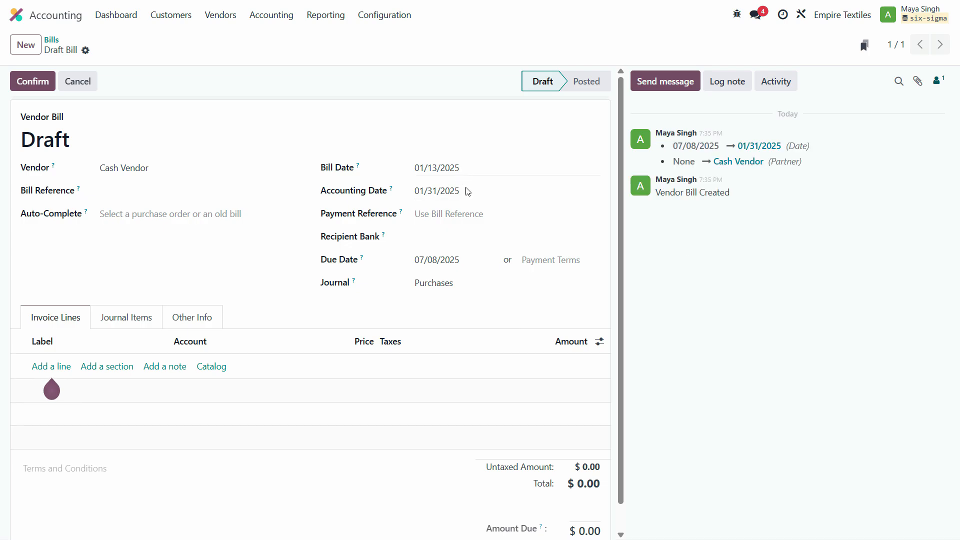
pyautogui.click(461, 176)
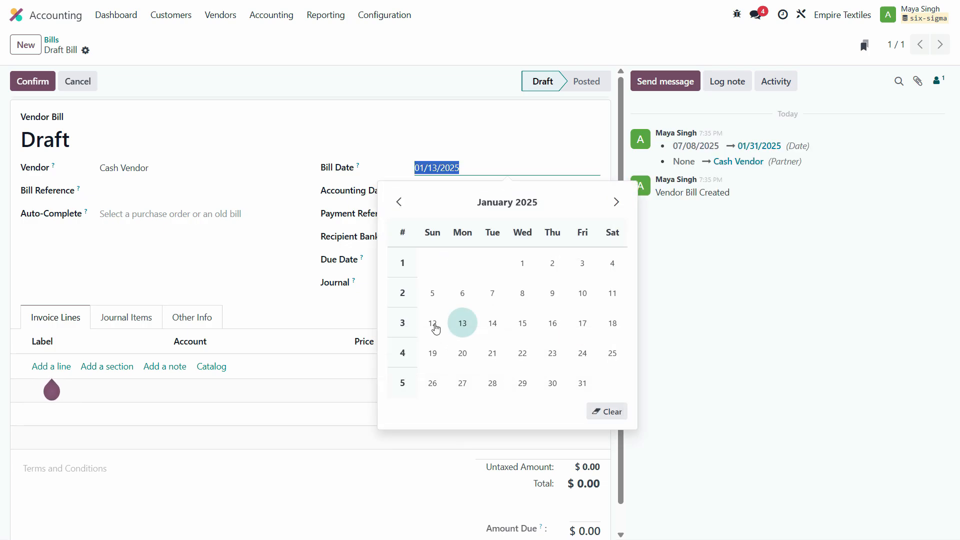
pyautogui.click(433, 325)
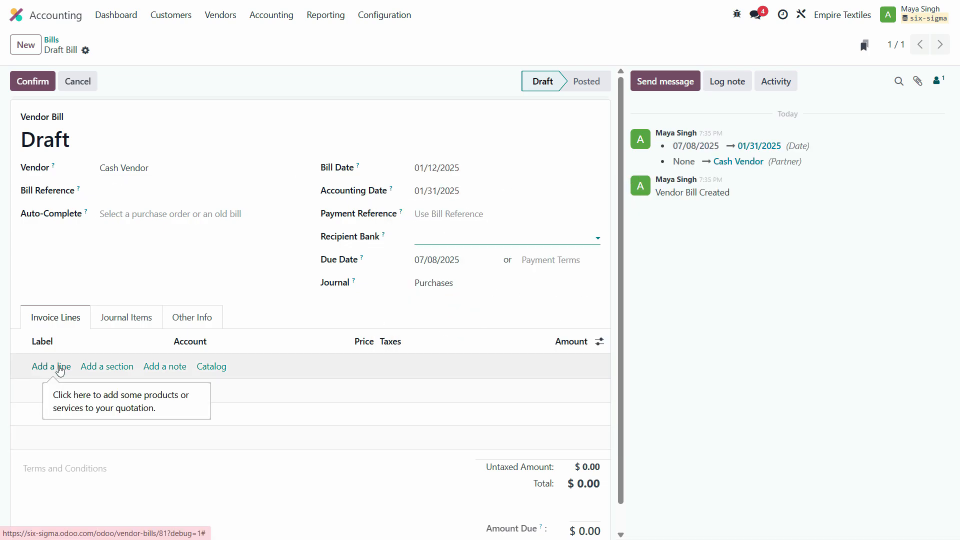
# - Add an invoice line to the bill and show the Product and Quantity columns
pyautogui.click(56, 367)
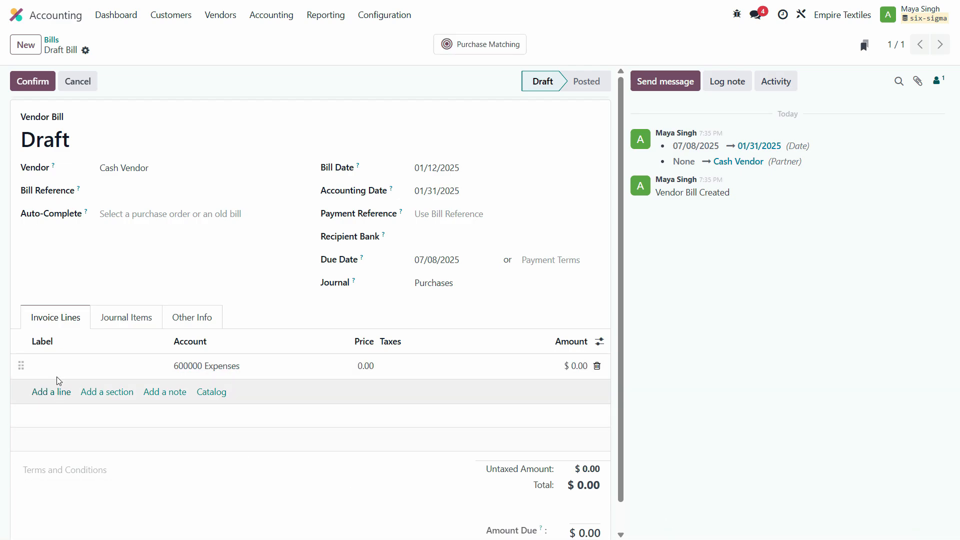
pyautogui.click(66, 365)
pyautogui.click(599, 341)
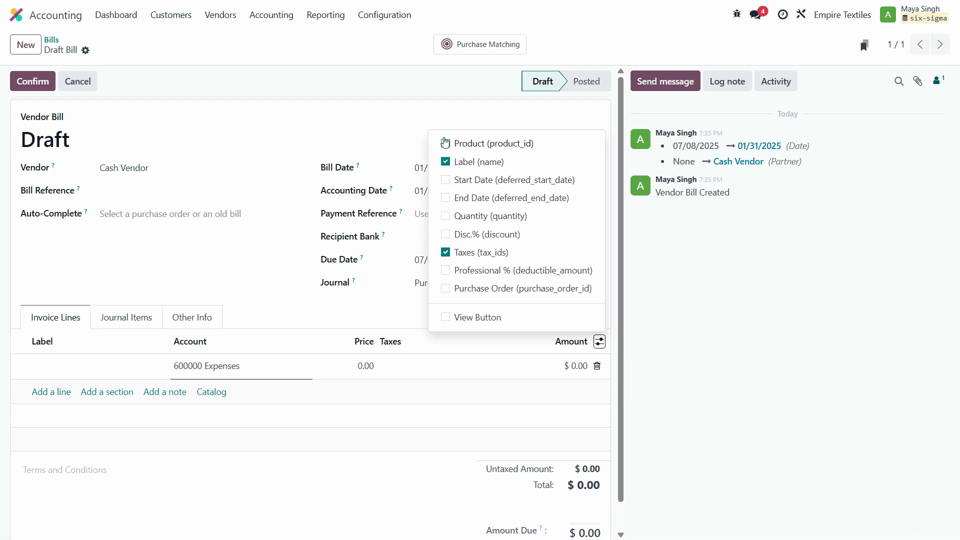
pyautogui.click(446, 144)
pyautogui.click(445, 216)
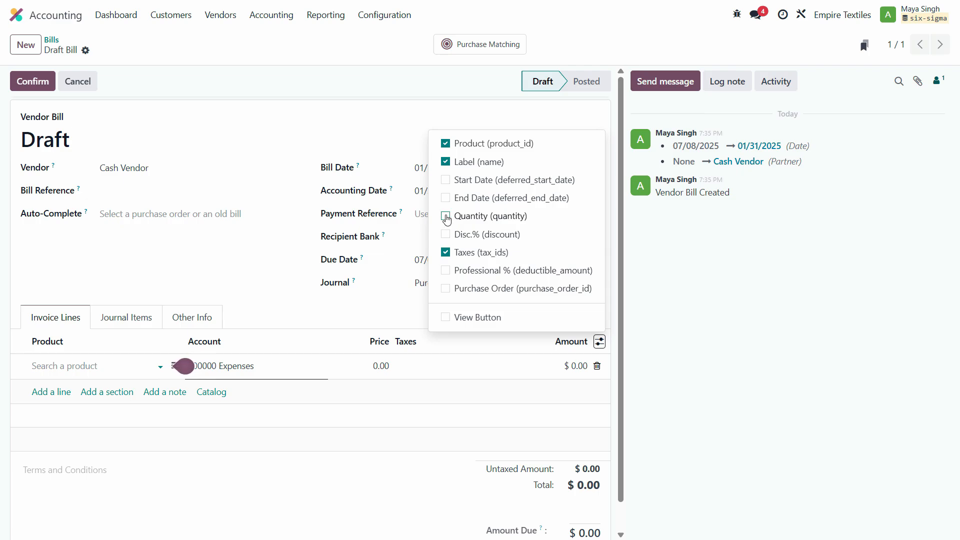
# - Start a new product for the line named "Dyeing Services", with type Service and available for purchase but not for sales
pyautogui.click(69, 366)
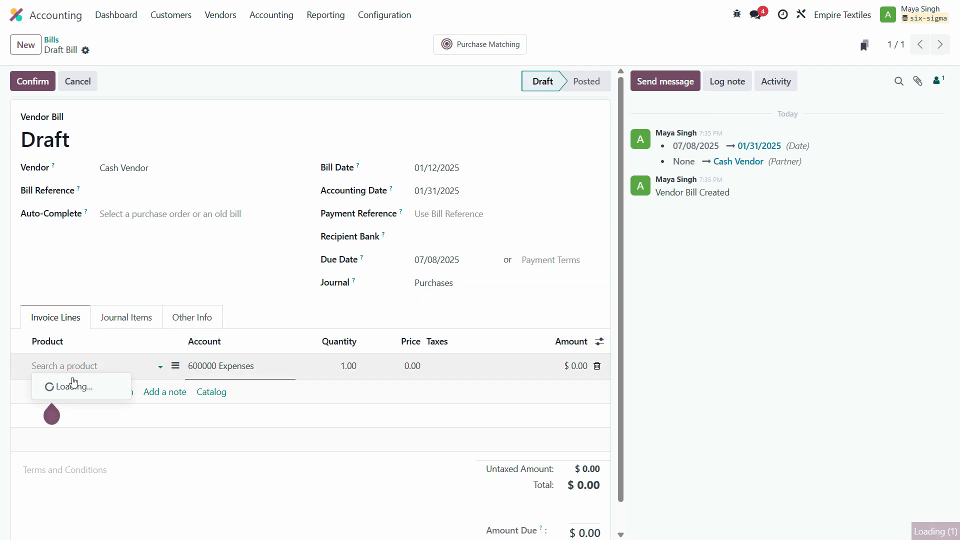
pyautogui.click(102, 520)
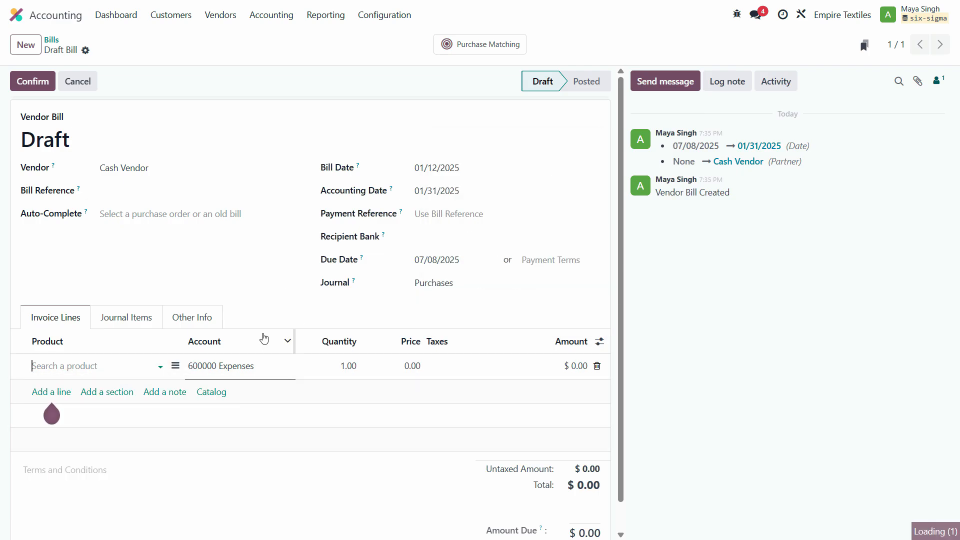
pyautogui.click(199, 502)
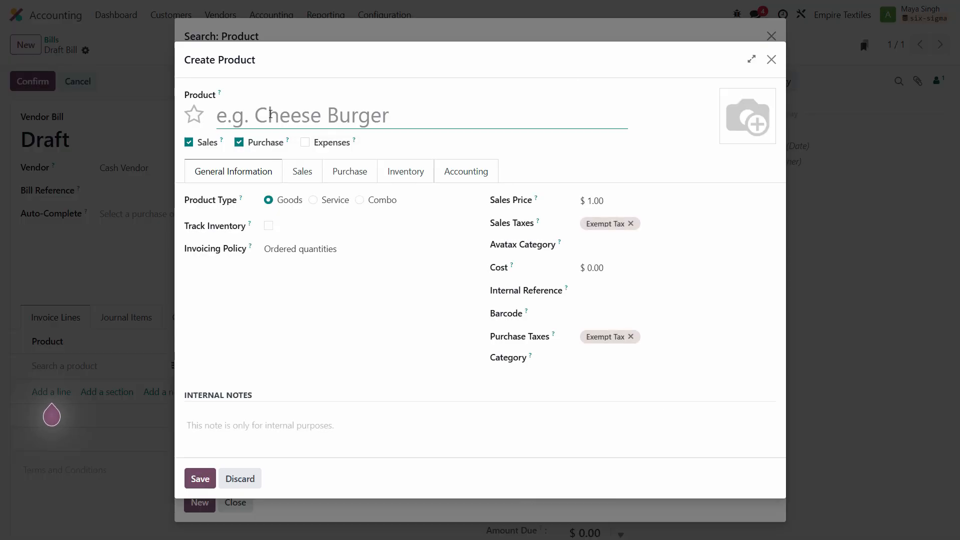
pyautogui.write('Dyeing')
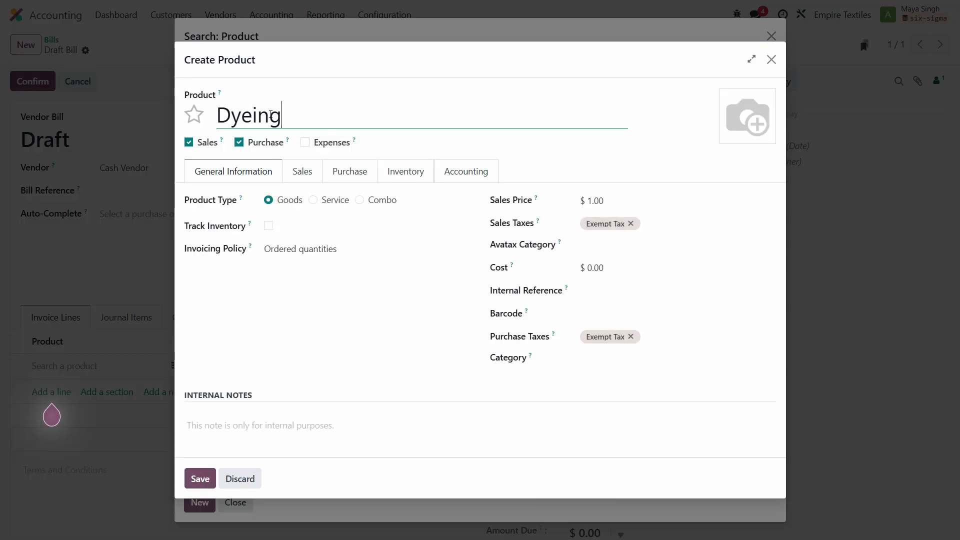
pyautogui.write(' C')
pyautogui.press('BackSpace')
pyautogui.write('Services')
pyautogui.press('Tab')
pyautogui.press('space')
pyautogui.click(327, 203)
# - Set the expense account of the Dyeing Services product to 500000 Cost of Goods Sold and save the product
pyautogui.click(306, 172)
pyautogui.click(369, 155)
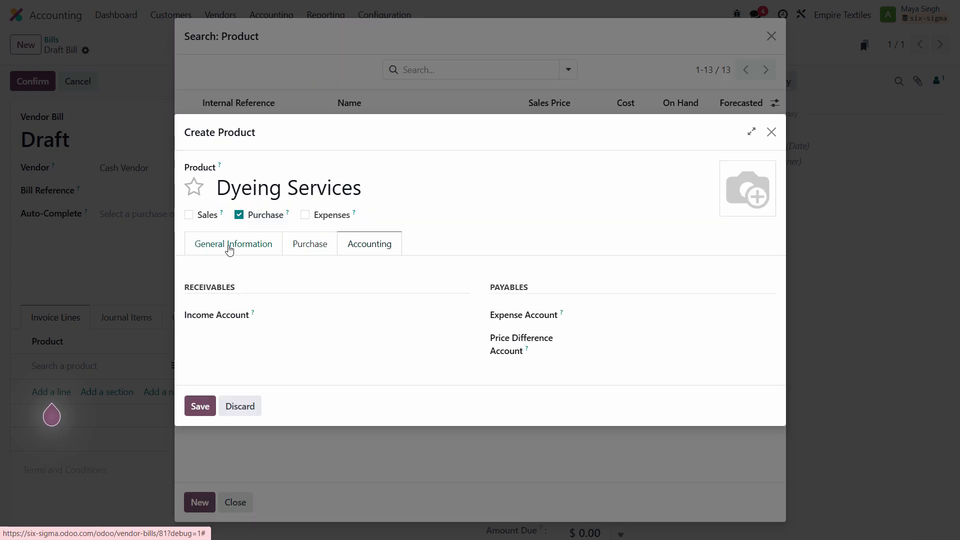
pyautogui.click(659, 316)
pyautogui.write('cos')
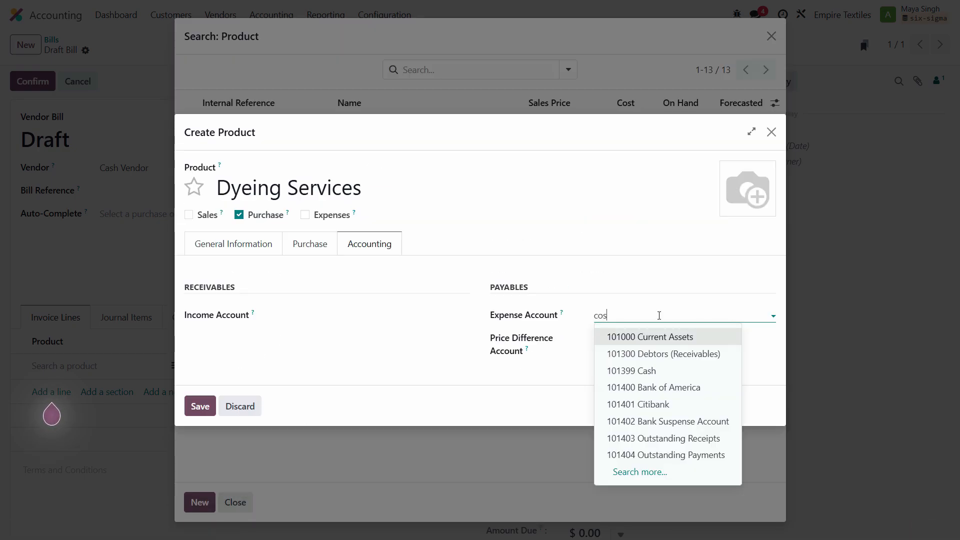
pyautogui.write('t')
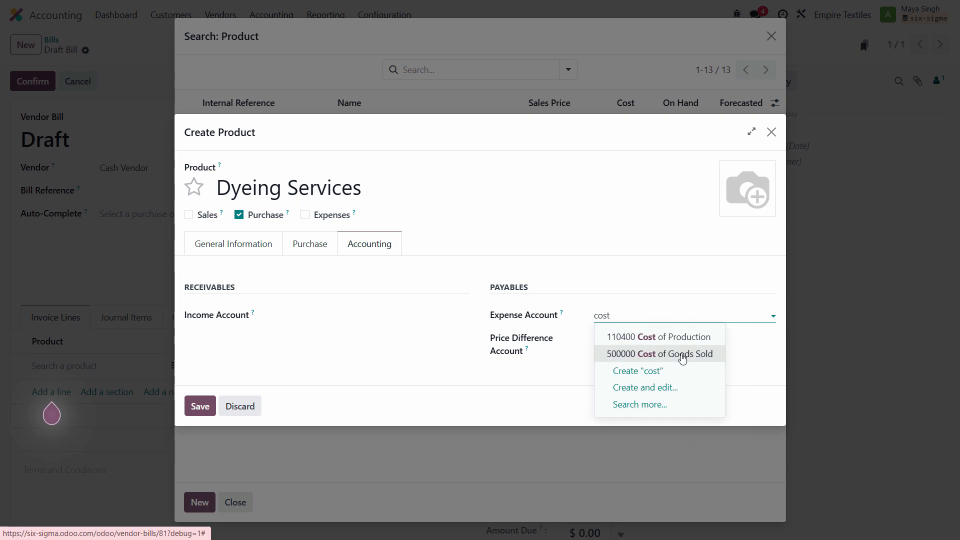
pyautogui.click(631, 356)
pyautogui.click(201, 406)
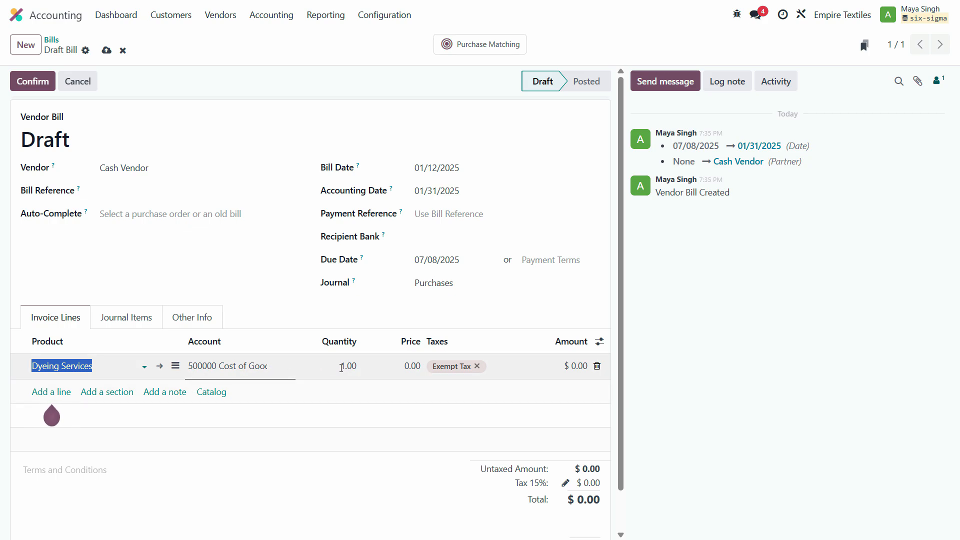
# - Set the price of the Dyeing Services line to 5,000
pyautogui.click(342, 368)
pyautogui.press('Tab')
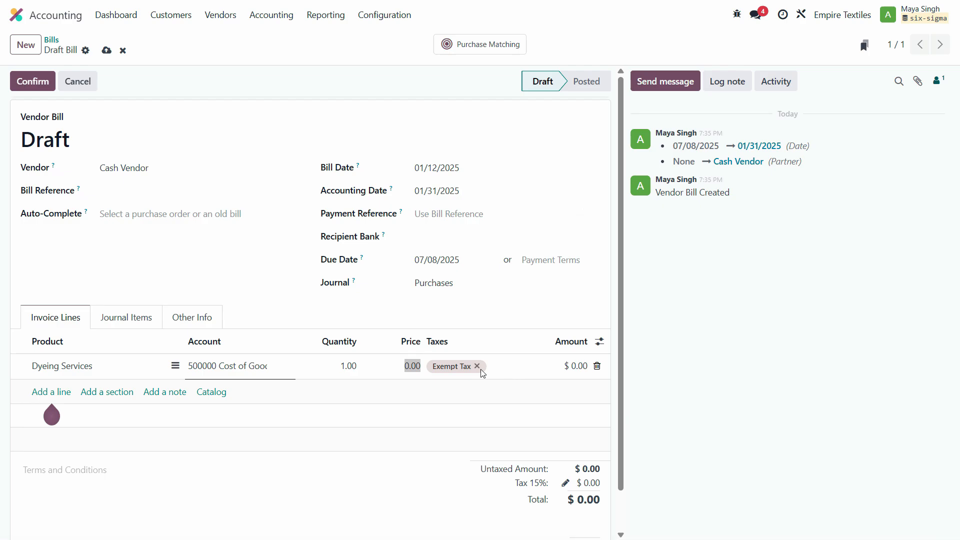
pyautogui.hotkey('alt', 's')
pyautogui.click(411, 370)
pyautogui.write('50')
pyautogui.press('Tab')
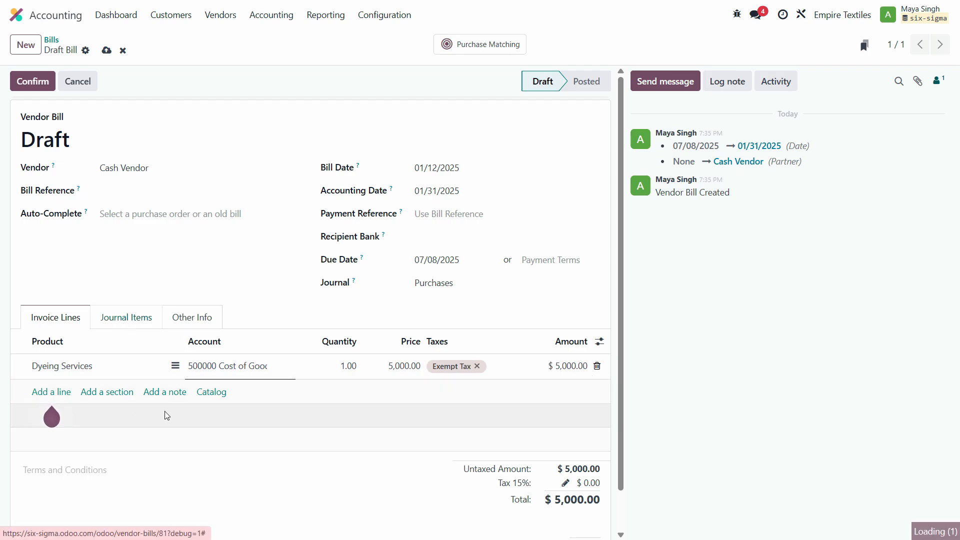
# - Review the journal items of the Cash Vendor bill and confirm the bill
pyautogui.click(126, 317)
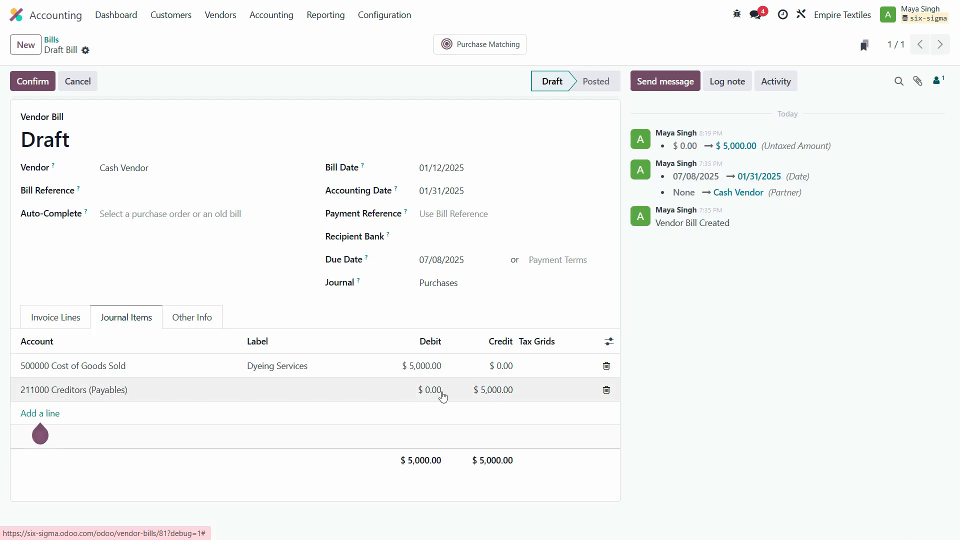
pyautogui.click(66, 325)
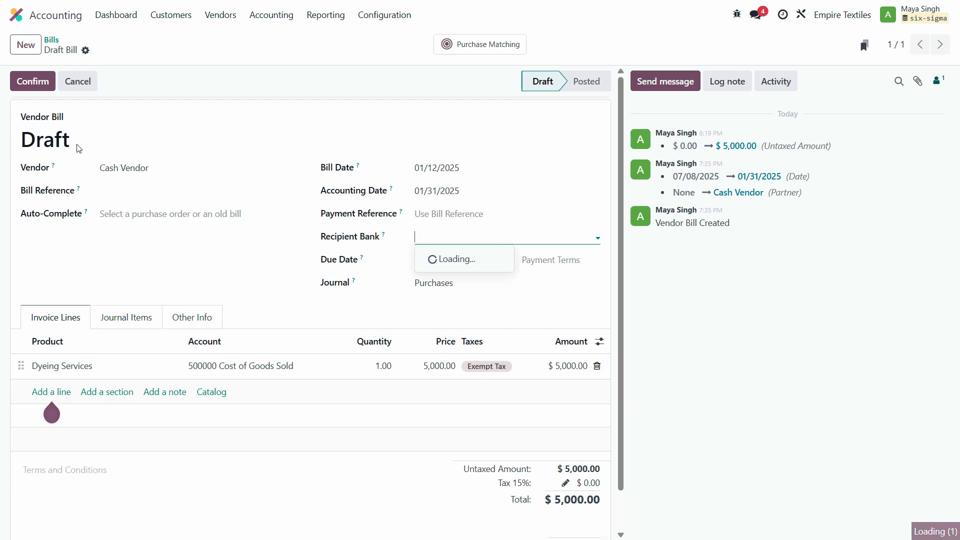
pyautogui.click(33, 81)
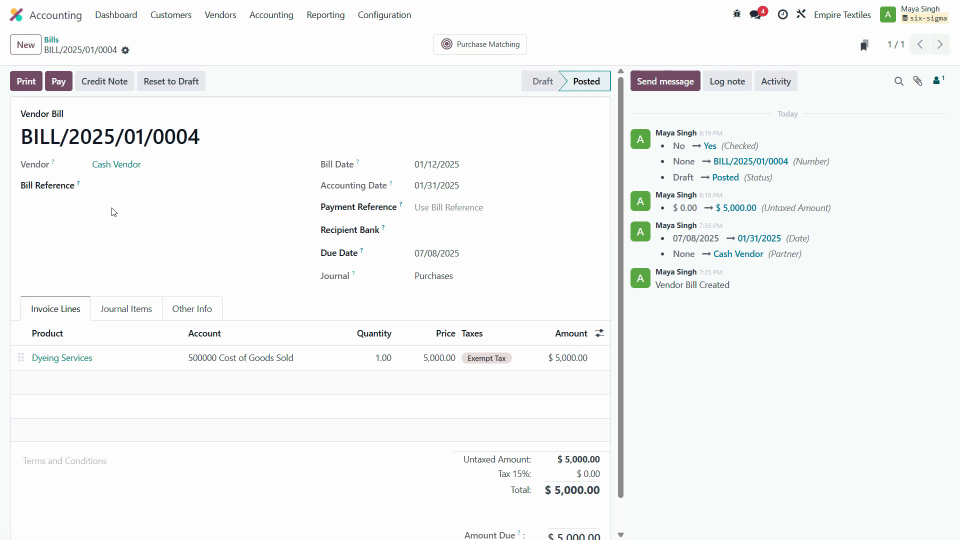
# - Start a payment for the posted Cash Vendor bill through the Cash journal, dated 01/12/2025
pyautogui.click(59, 81)
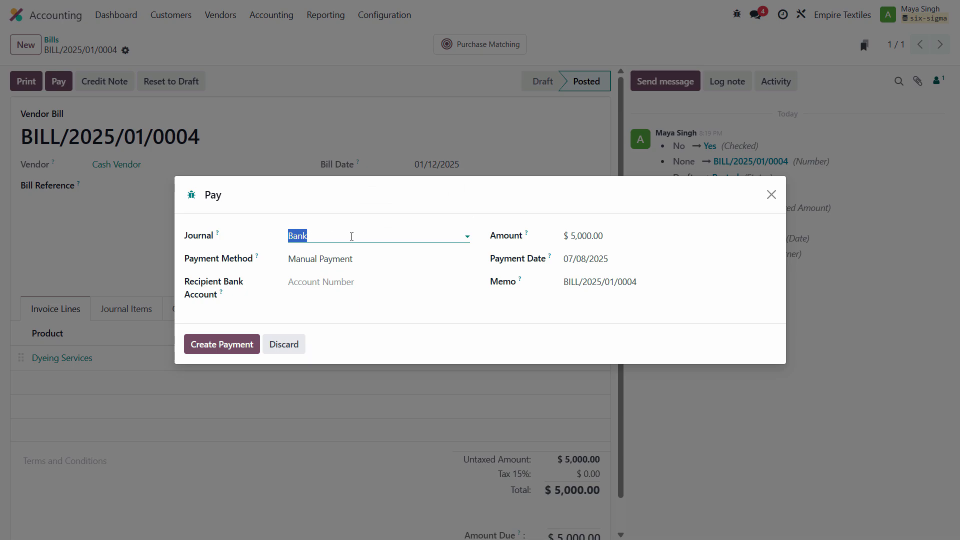
pyautogui.click(351, 237)
pyautogui.click(317, 274)
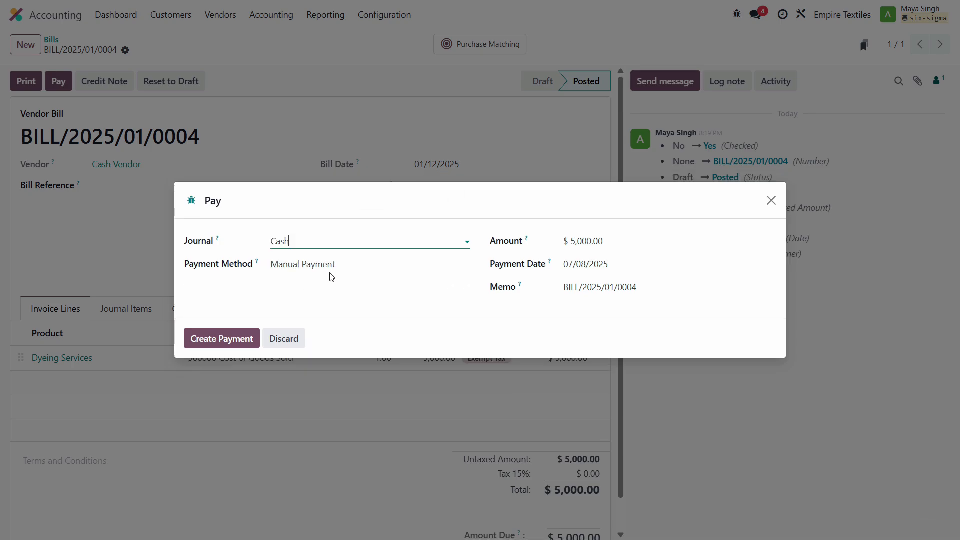
pyautogui.doubleClick(608, 241)
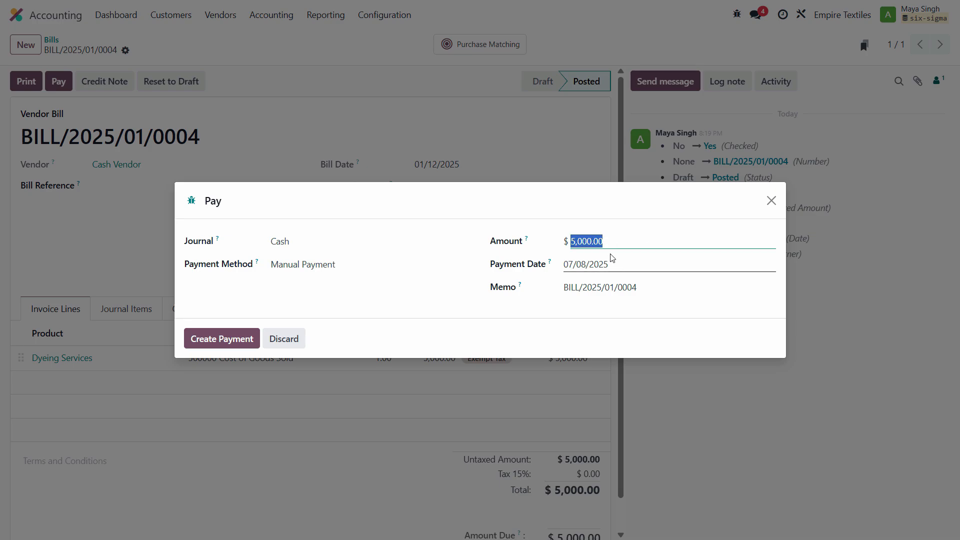
pyautogui.click(609, 266)
pyautogui.write('01/12/2025')
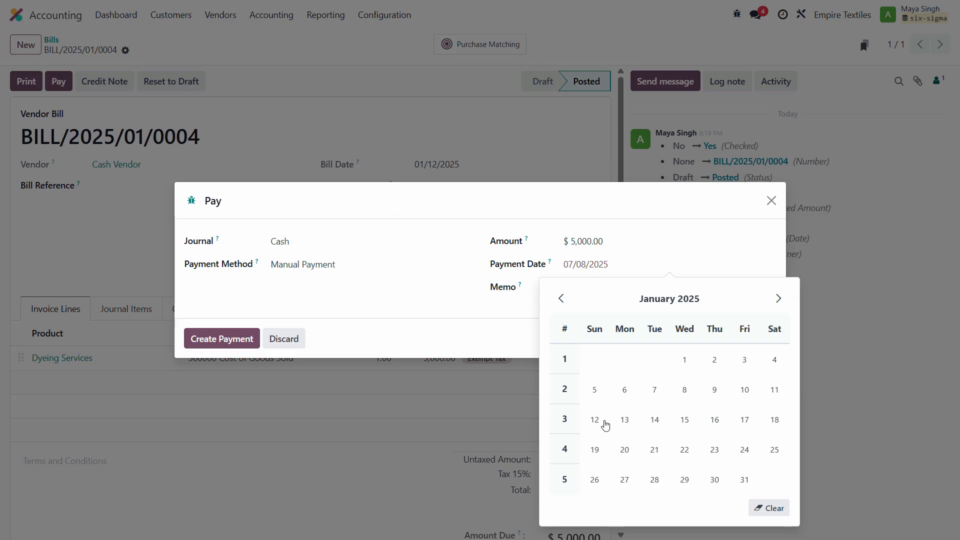
# - Replace the payment memo with the Anderson Dyeing transaction description copied from row 21 of the Excel sheet, and create the payment
pyautogui.click(624, 286)
pyautogui.tripleClick(666, 281)
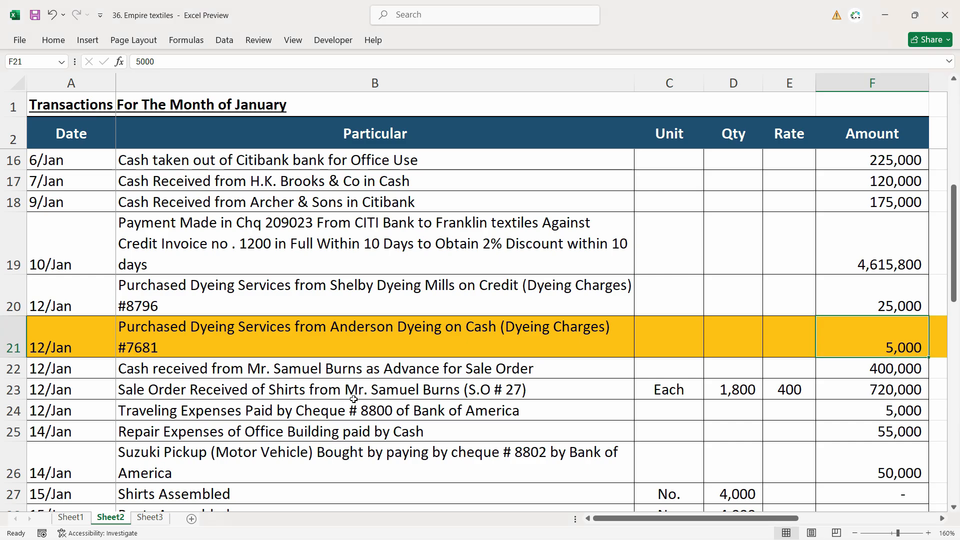
pyautogui.click(315, 336)
pyautogui.hotkey('ctrl', 'c')
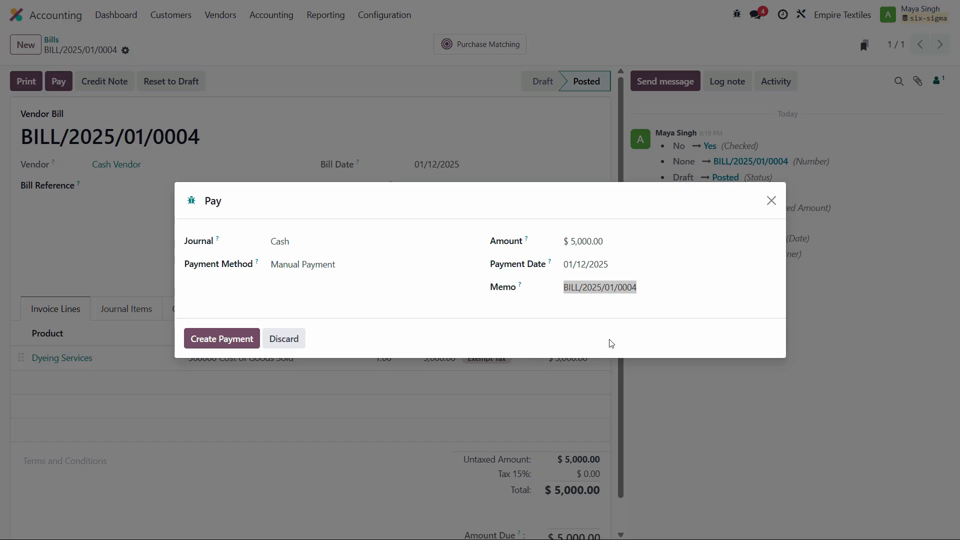
pyautogui.hotkey('ctrl', 'v')
pyautogui.click(236, 344)
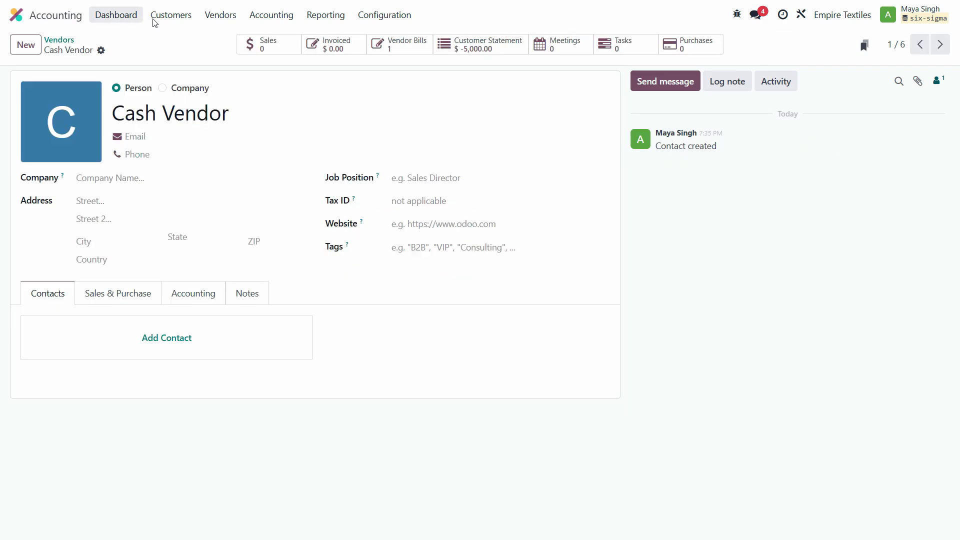
# - Open the $5,000 Cash Vendor payment from the vendor payments list, validate it as paid, and return to that list
pyautogui.click(170, 14)
pyautogui.click(220, 14)
pyautogui.click(239, 76)
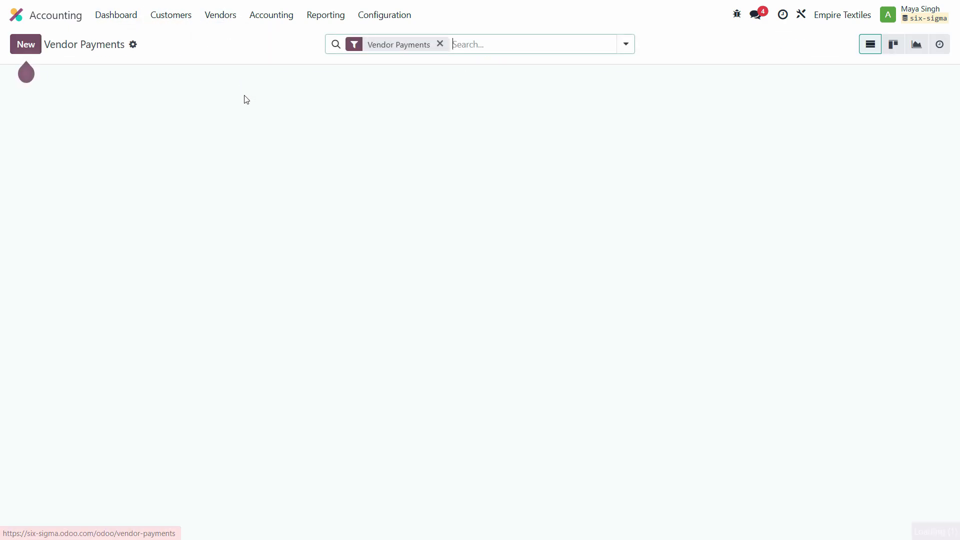
pyautogui.click(749, 110)
pyautogui.click(37, 87)
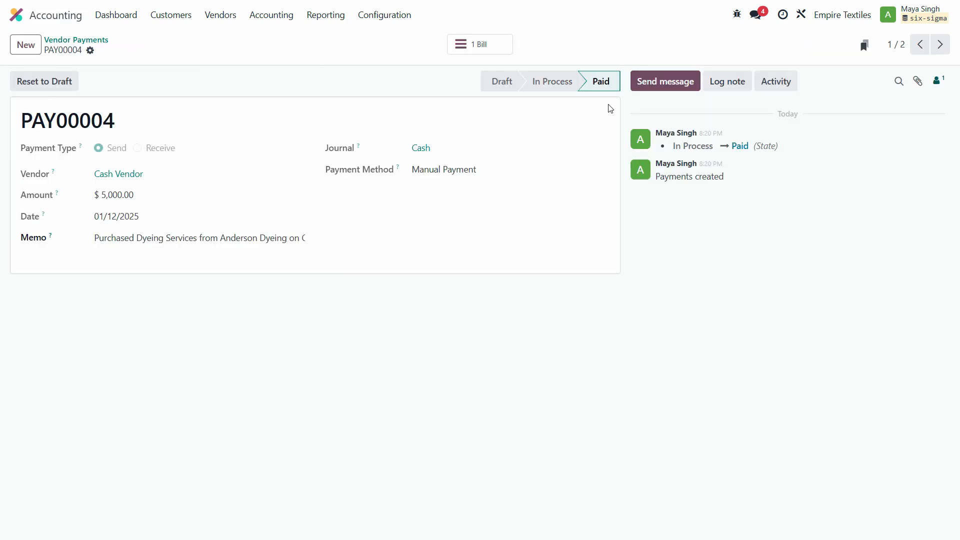
pyautogui.click(83, 40)
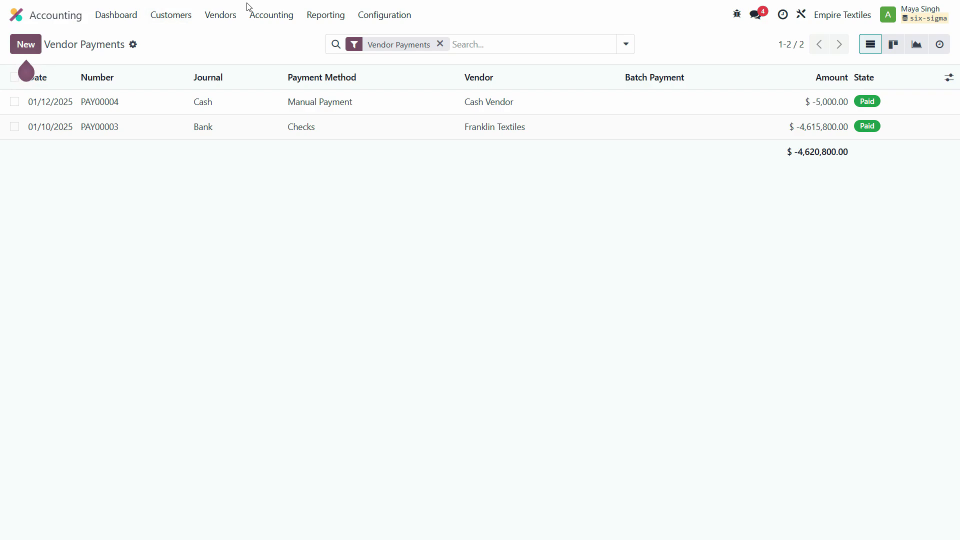
pyautogui.click(220, 15)
pyautogui.click(232, 73)
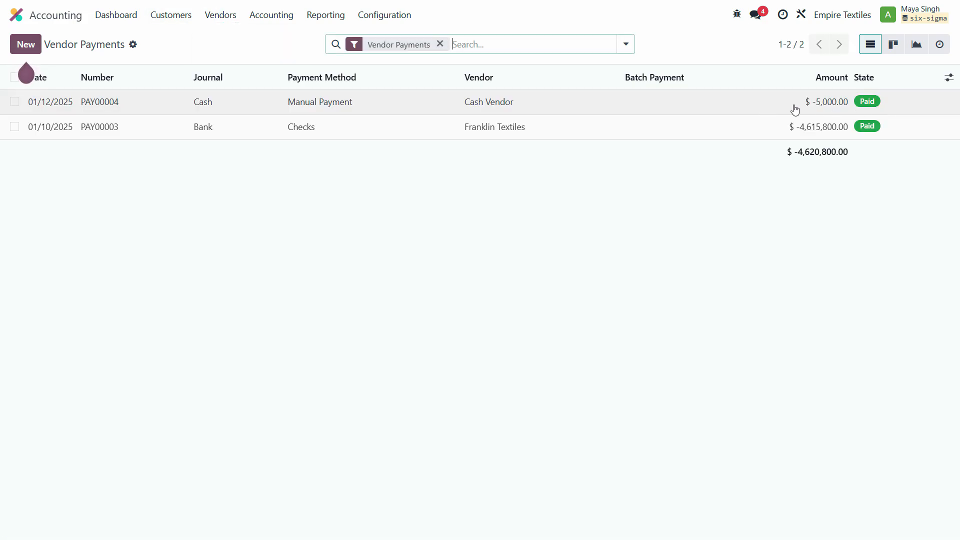